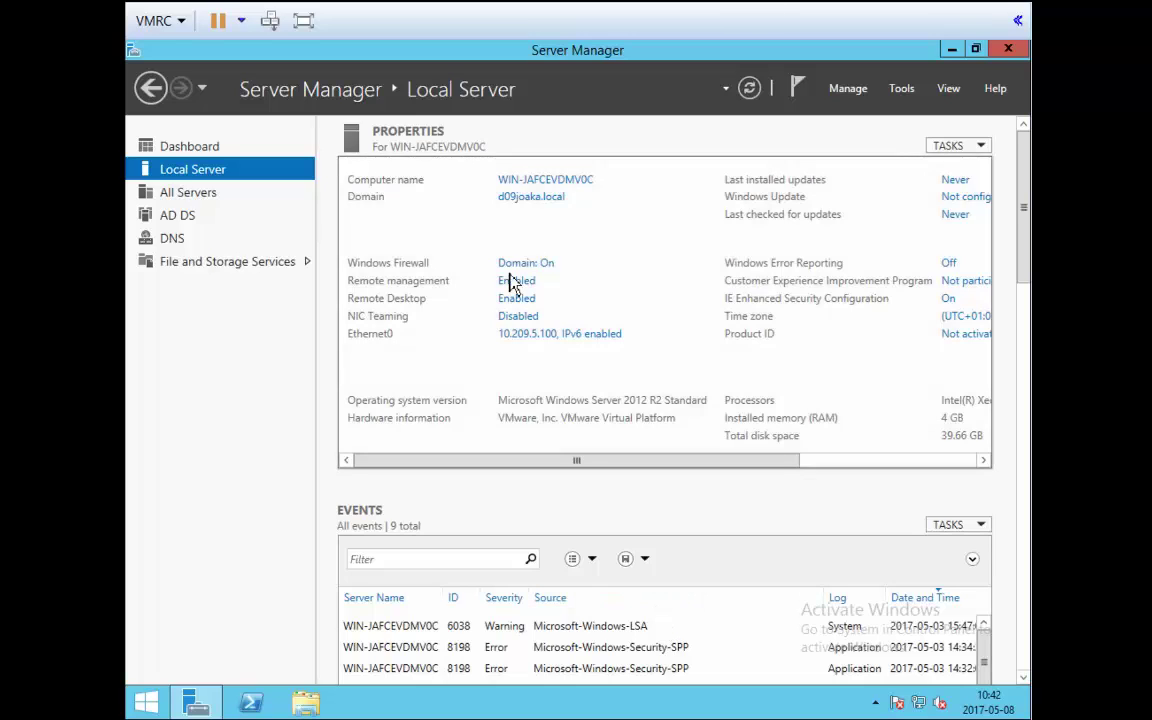
Open Server Manager's Tools menu to list the administrative tools.
click(902, 89)
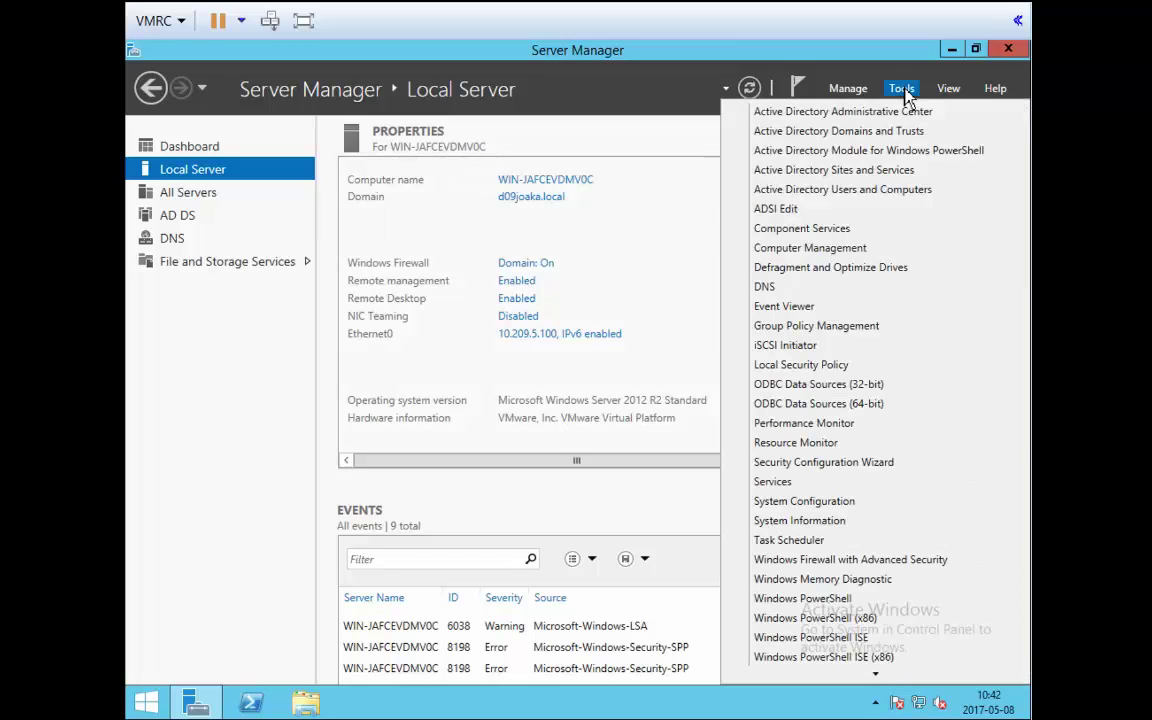
Launch Active Directory Users and Computers, view the Mina användare OU, and open File Explorer.
click(839, 196)
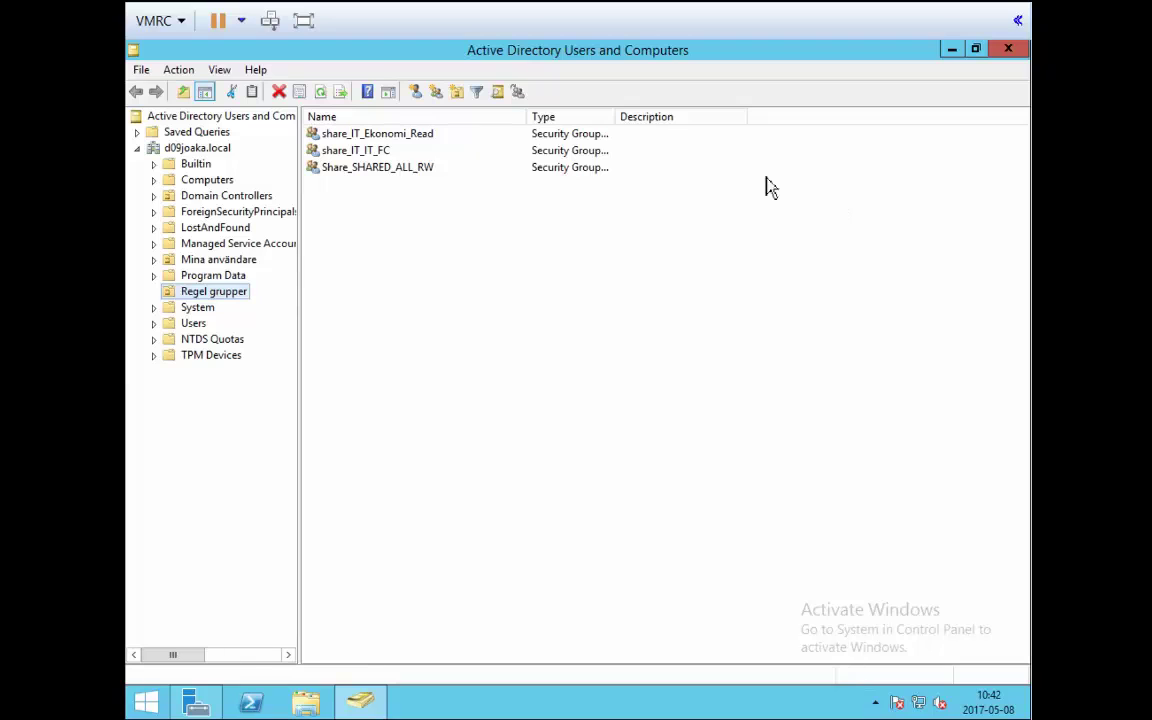
click(218, 260)
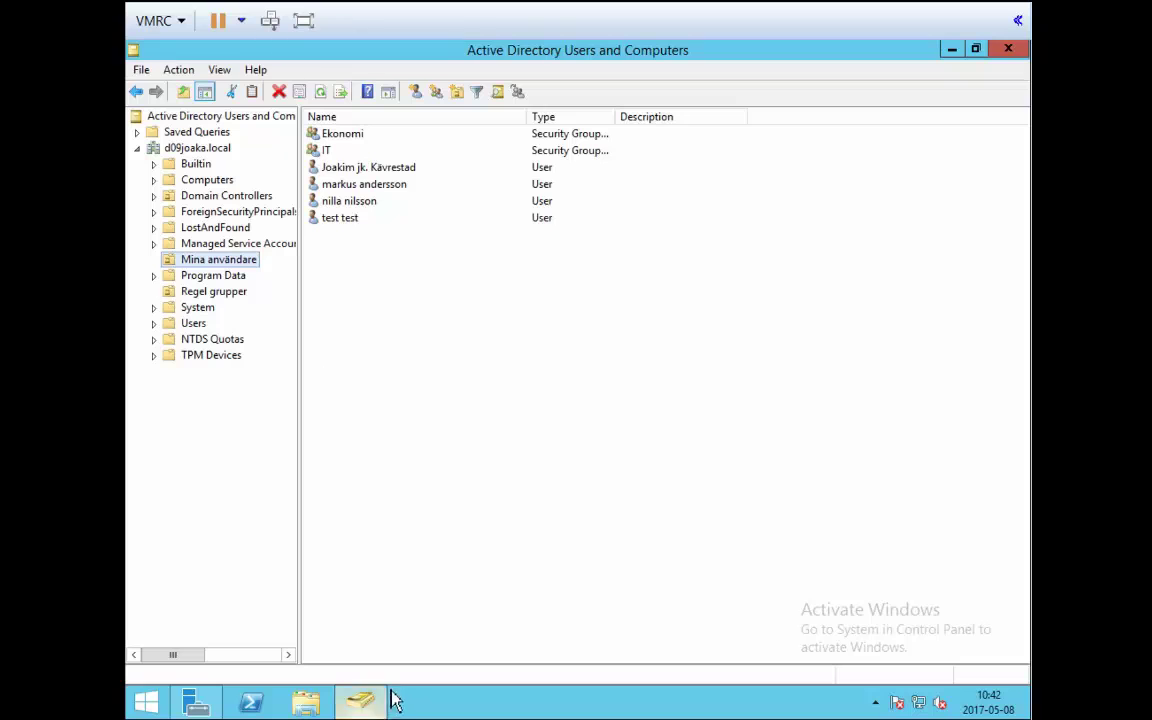
click(318, 704)
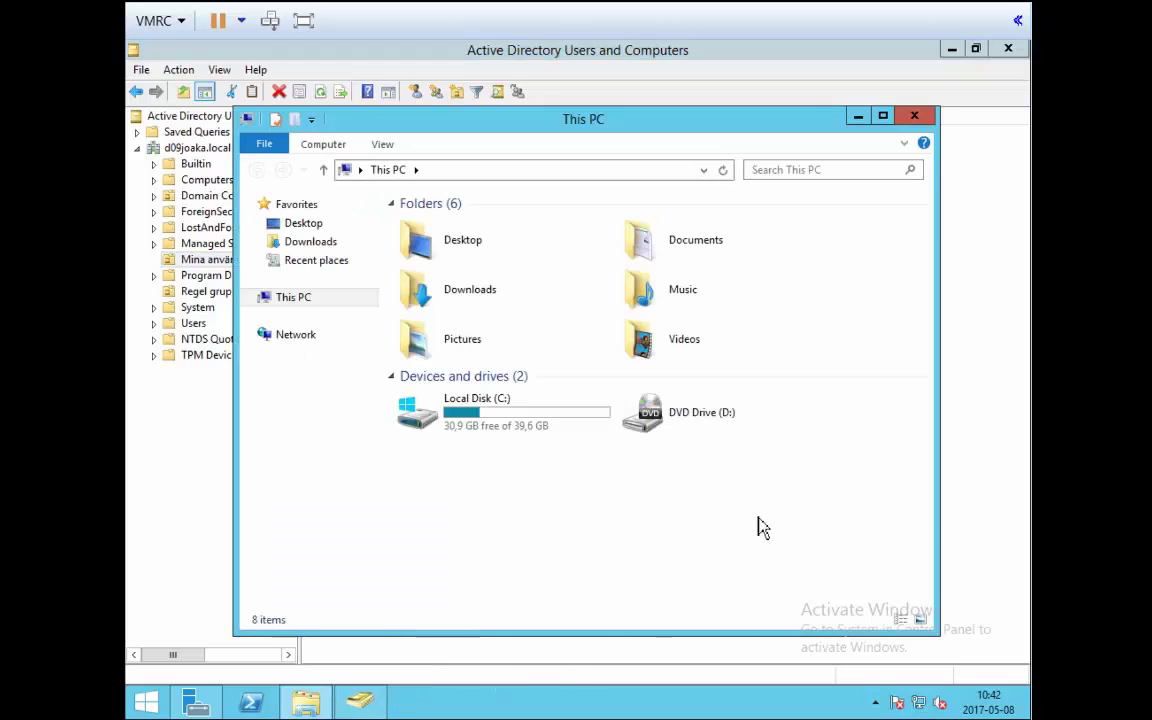
Create a new folder named Home_Folders on Local Disk (C:).
double_click(533, 422)
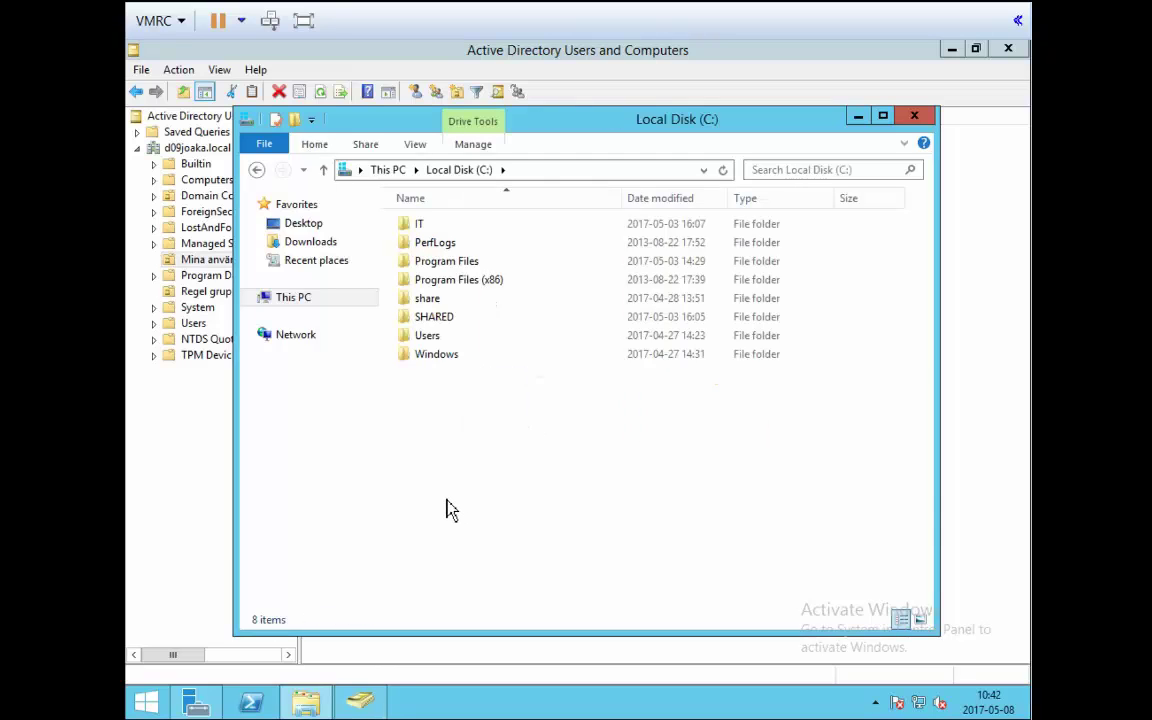
right_click(470, 430)
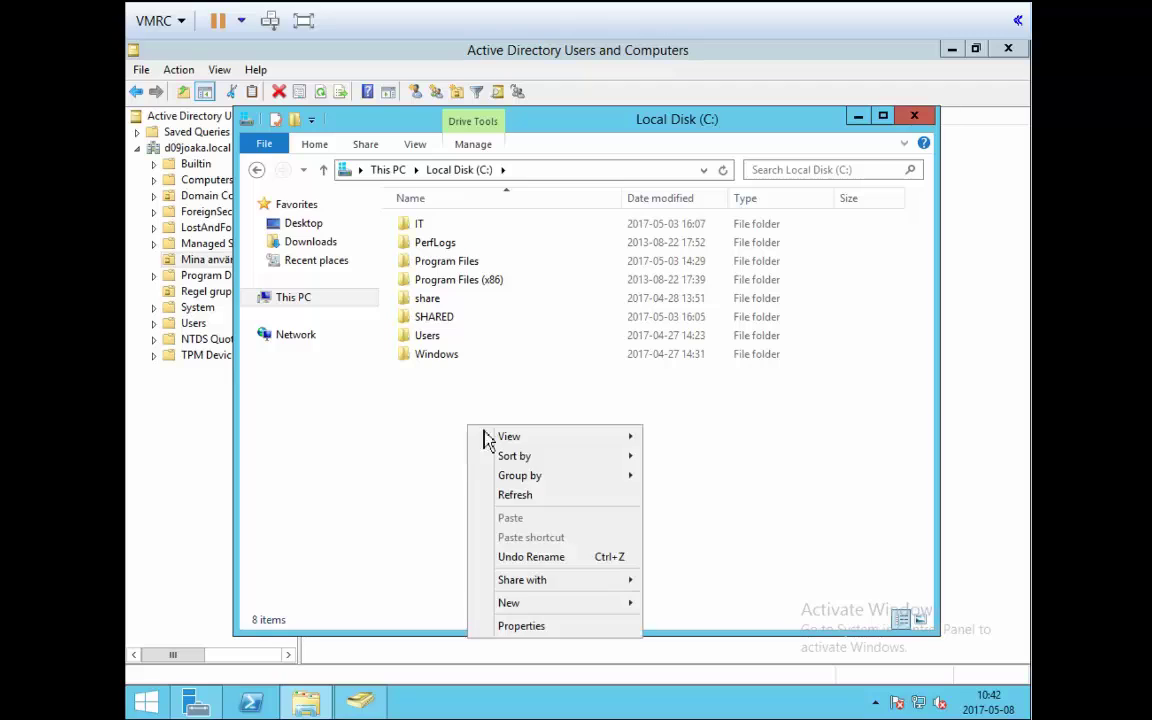
mouse_move(576, 608)
click(754, 483)
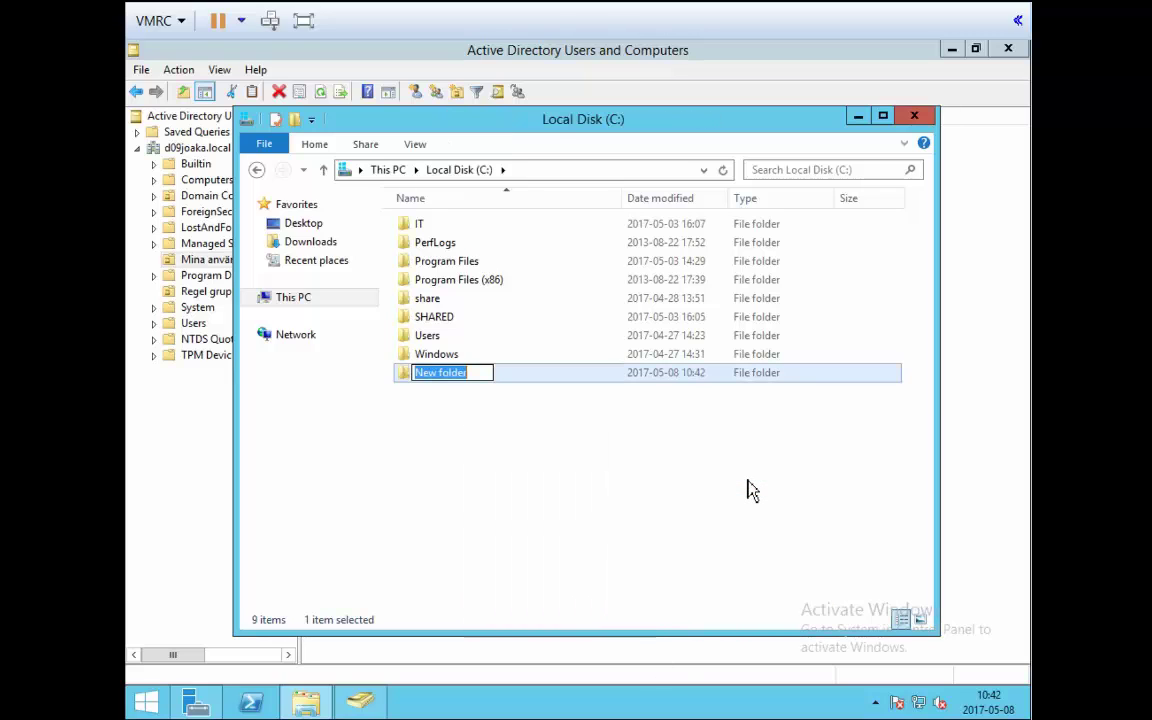
text(Hom)
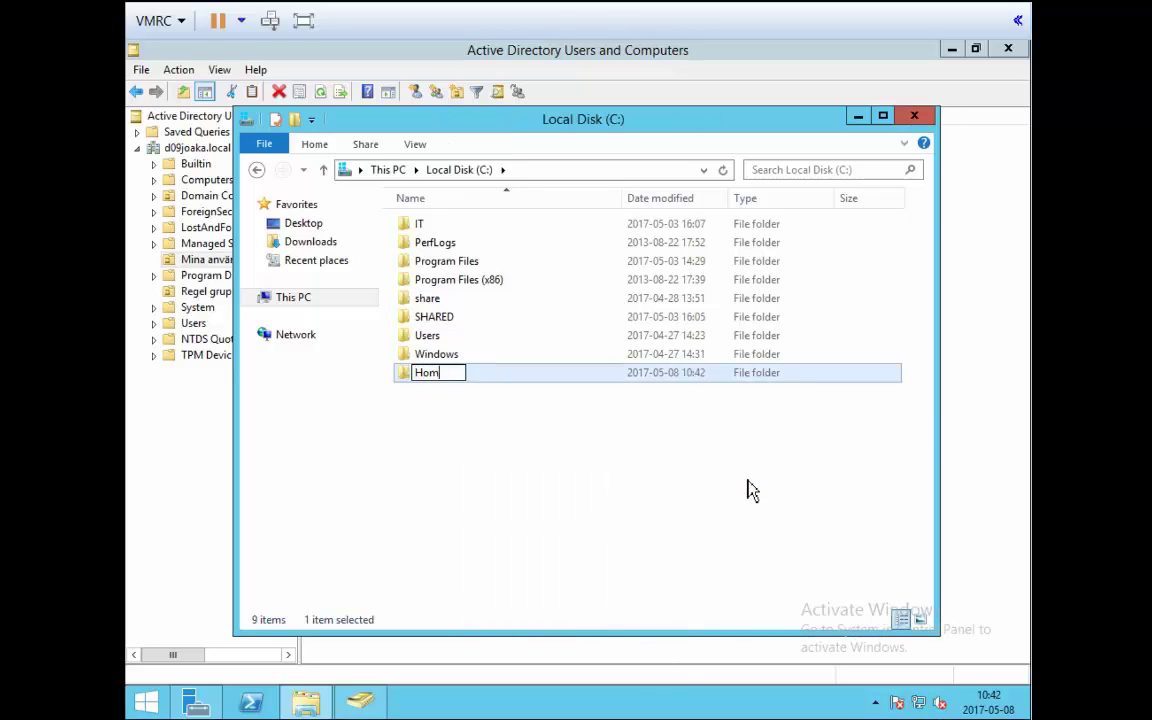
text(e_Folders)
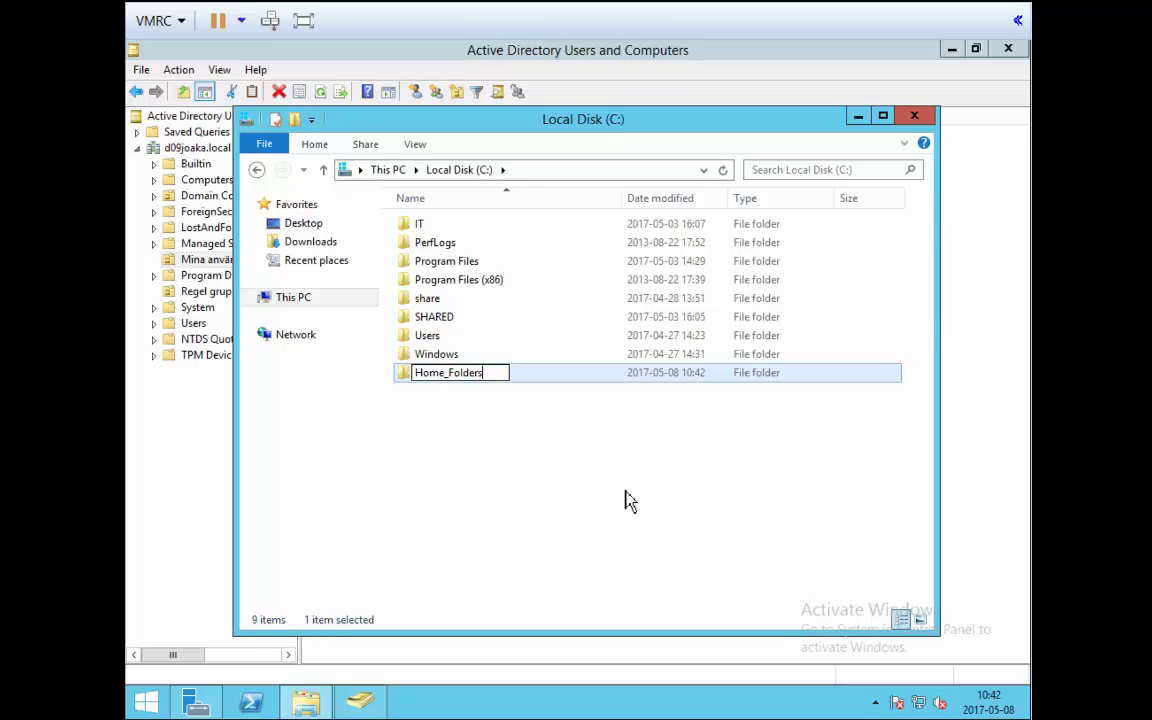
click(568, 483)
Open the Properties dialog of the Home_Folders folder.
click(450, 380)
right_click(450, 380)
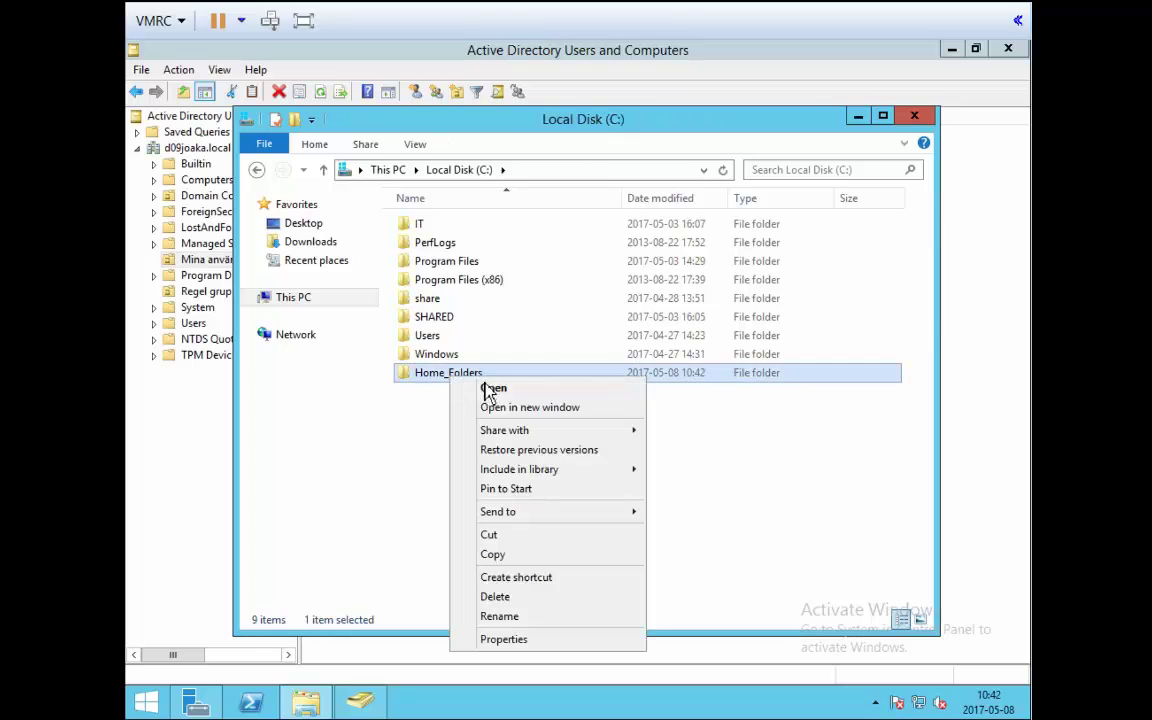
click(519, 650)
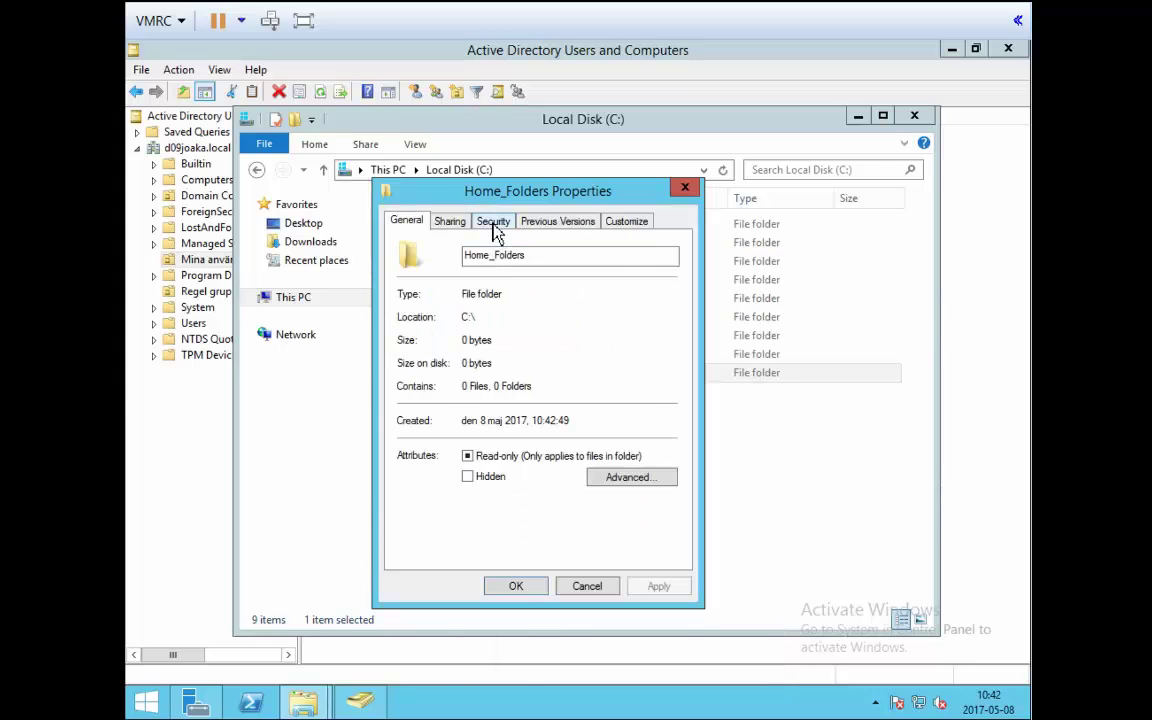
Open Home_Folders' Advanced Security Settings from the Security tab.
click(494, 224)
click(619, 524)
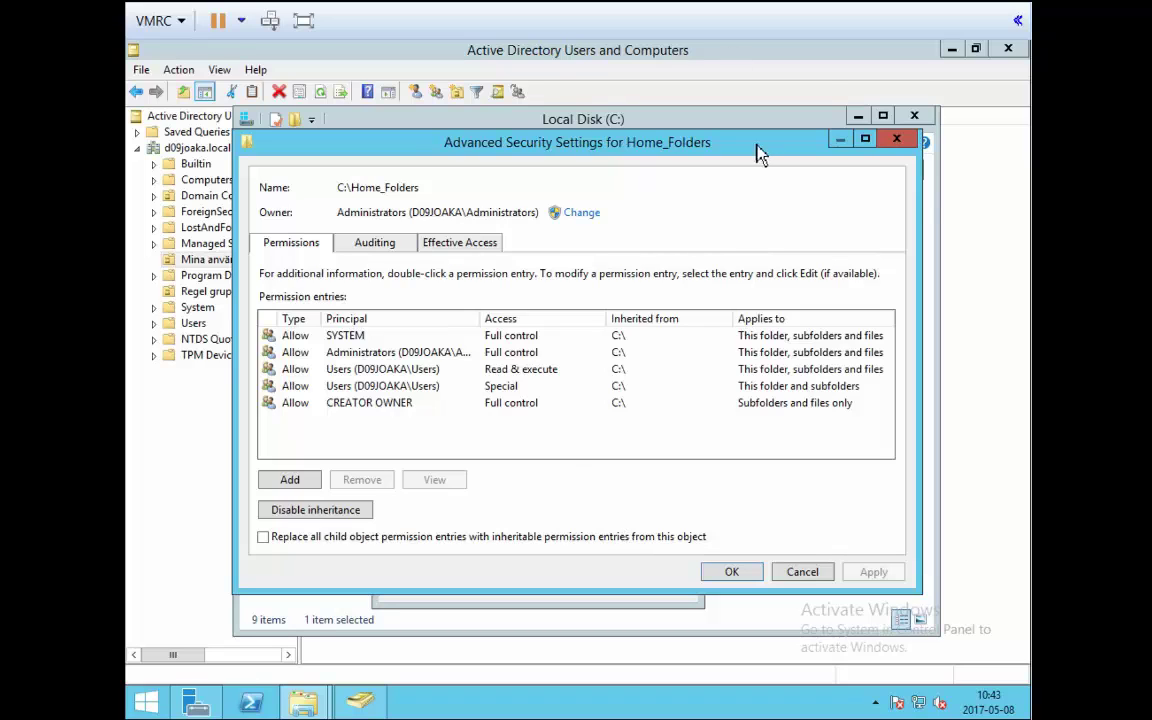
click(900, 144)
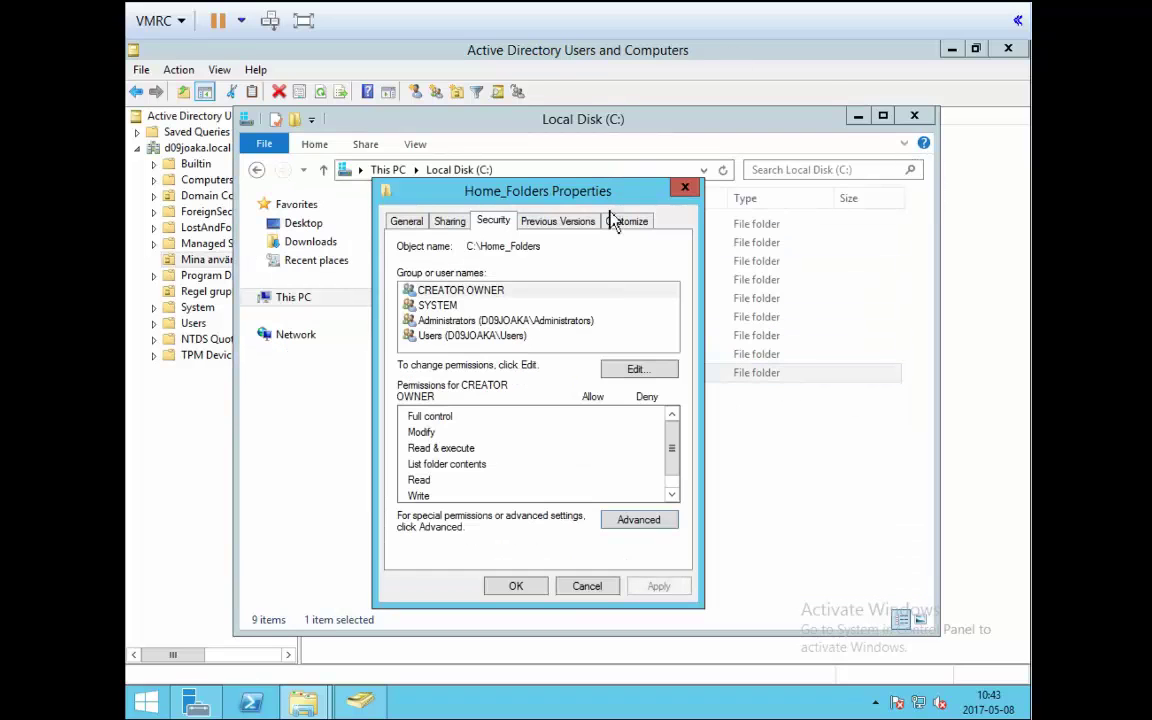
drag(468, 184, 499, 161)
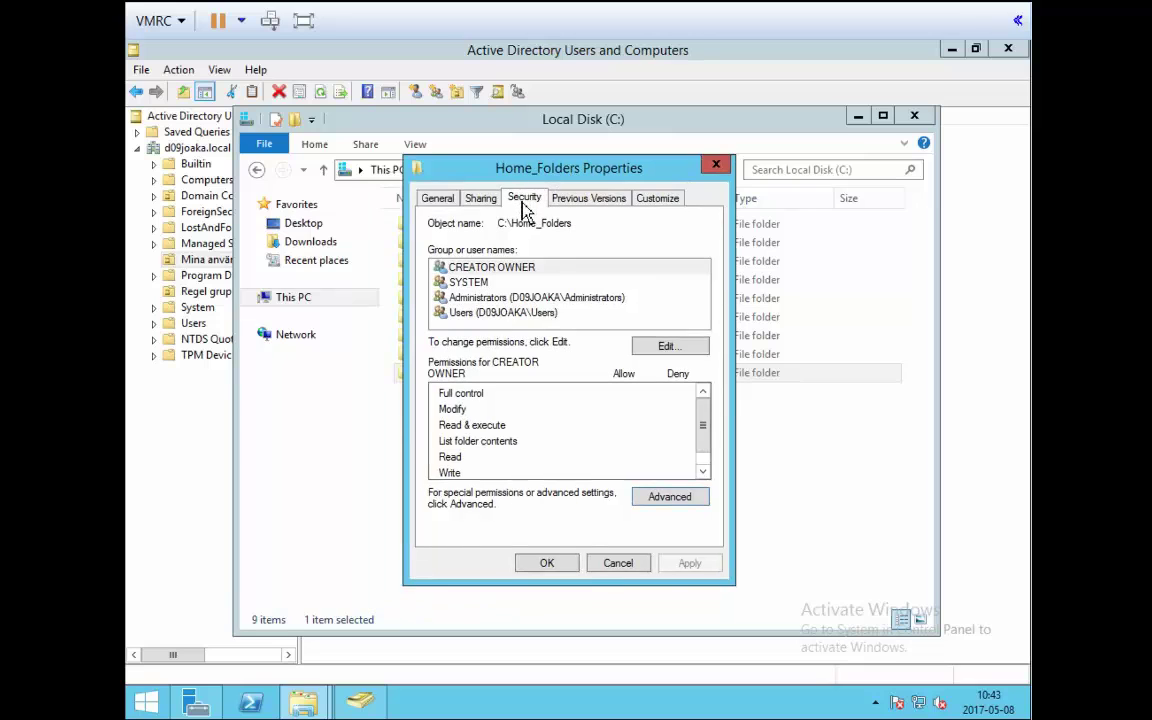
click(662, 500)
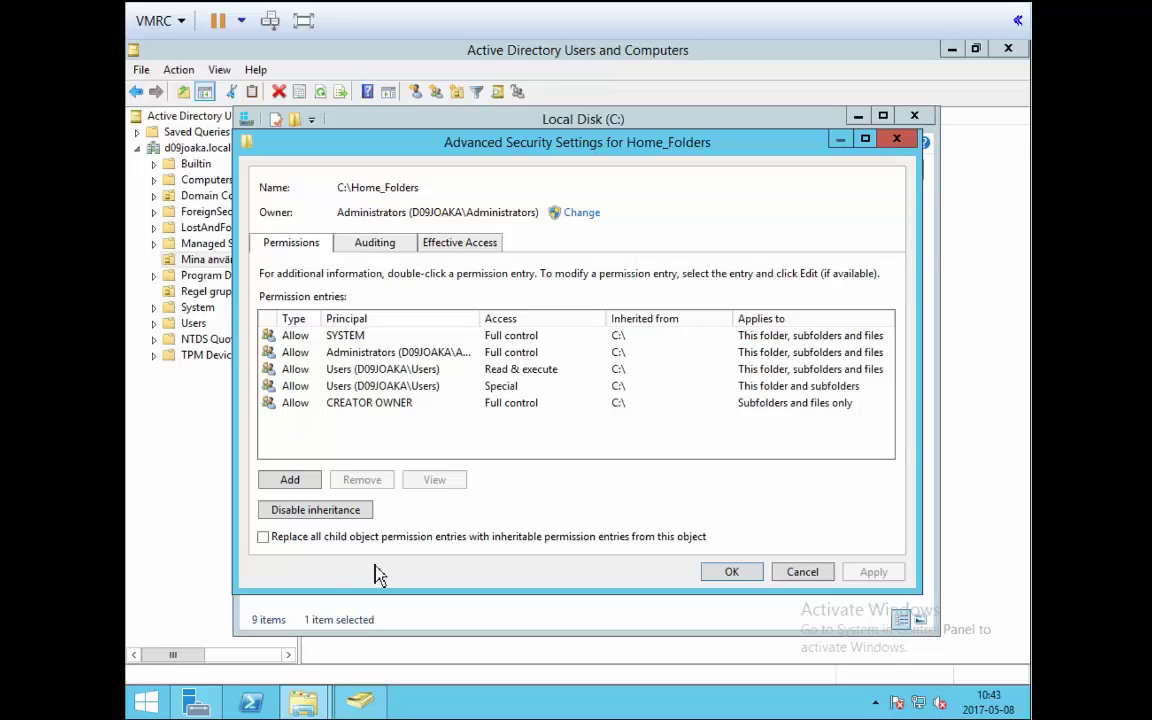
Review the SYSTEM and Users Read & execute entries, then disable inheritance.
click(625, 337)
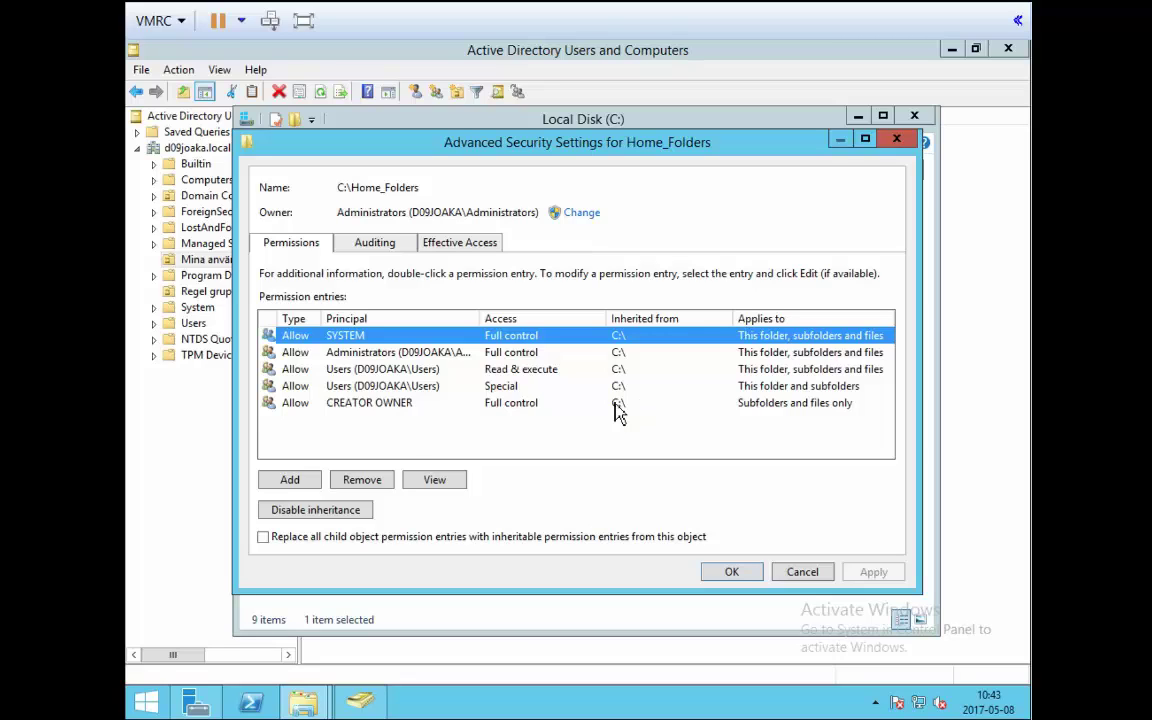
click(379, 370)
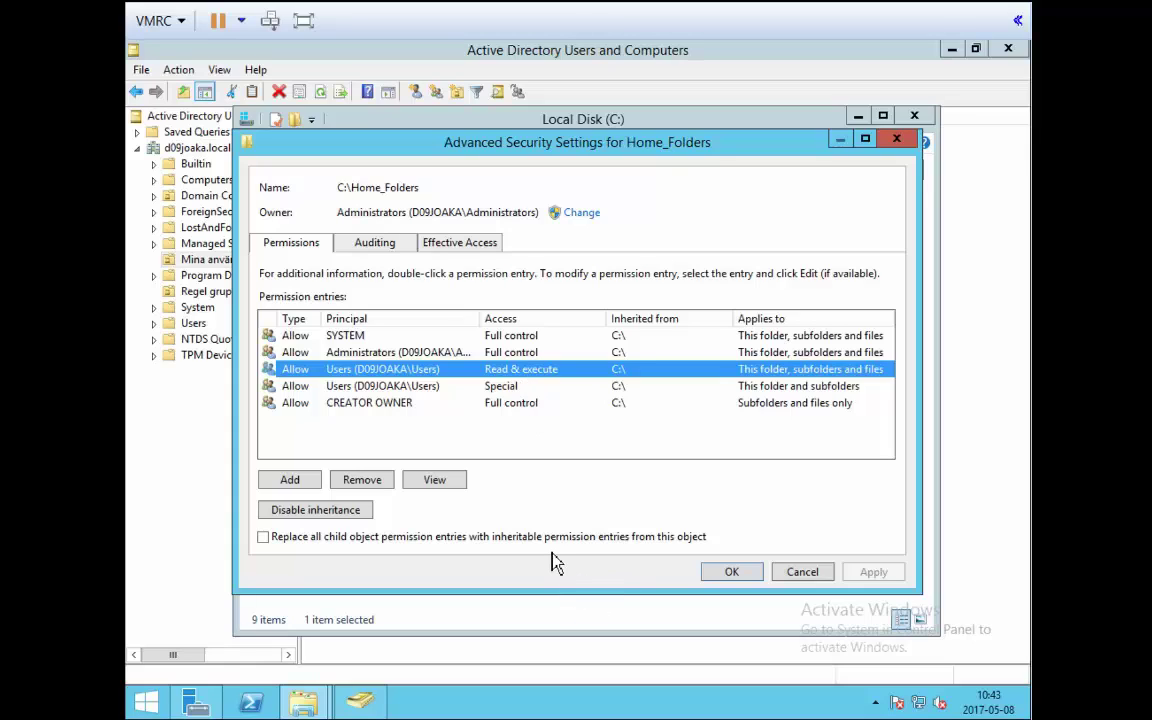
click(340, 514)
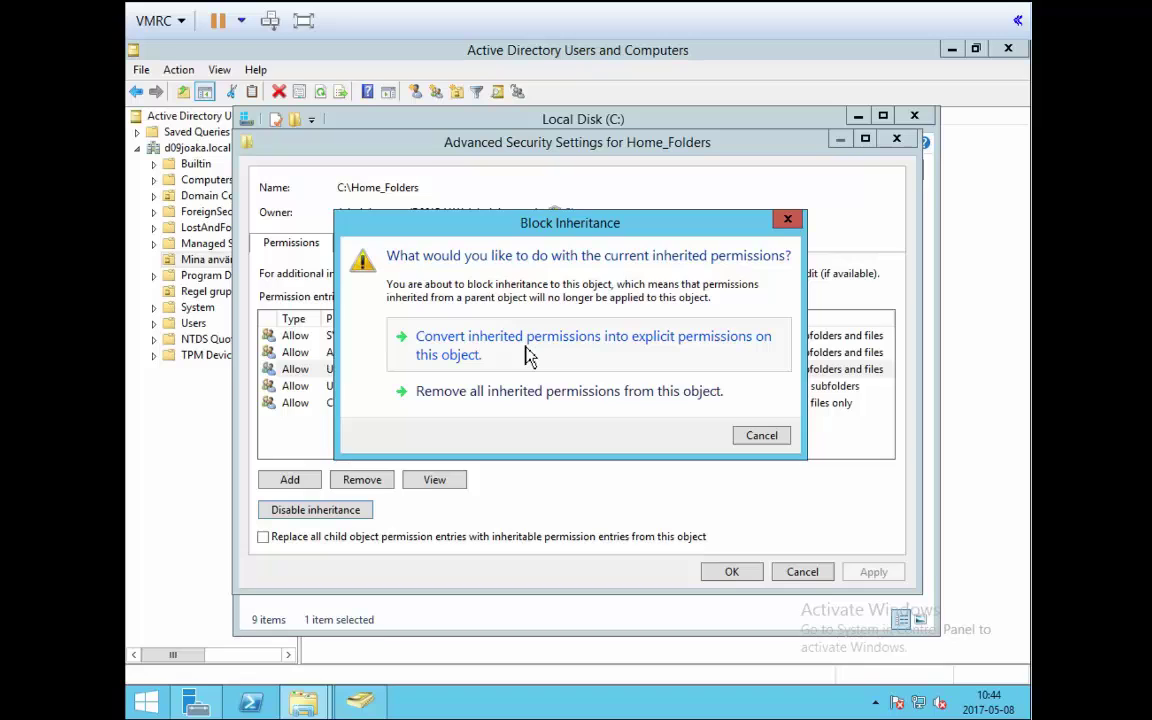
Convert the inherited permissions into explicit permissions.
click(528, 350)
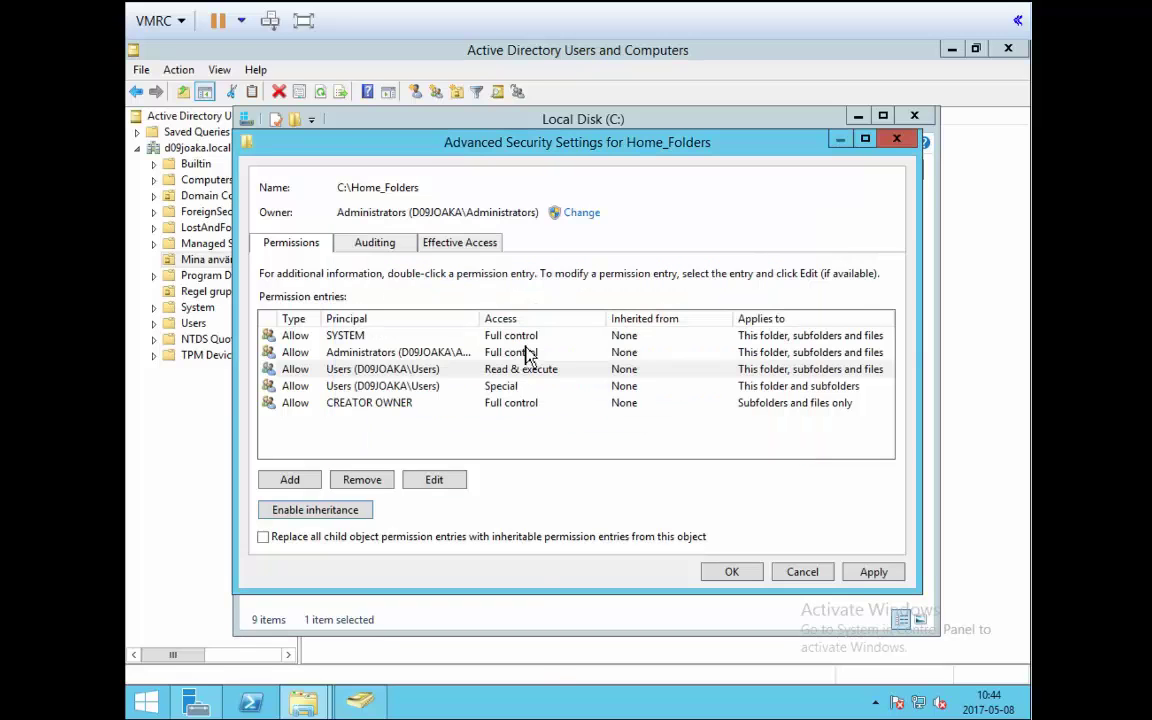
click(630, 336)
key(Down)
key(Down)
key(Down)
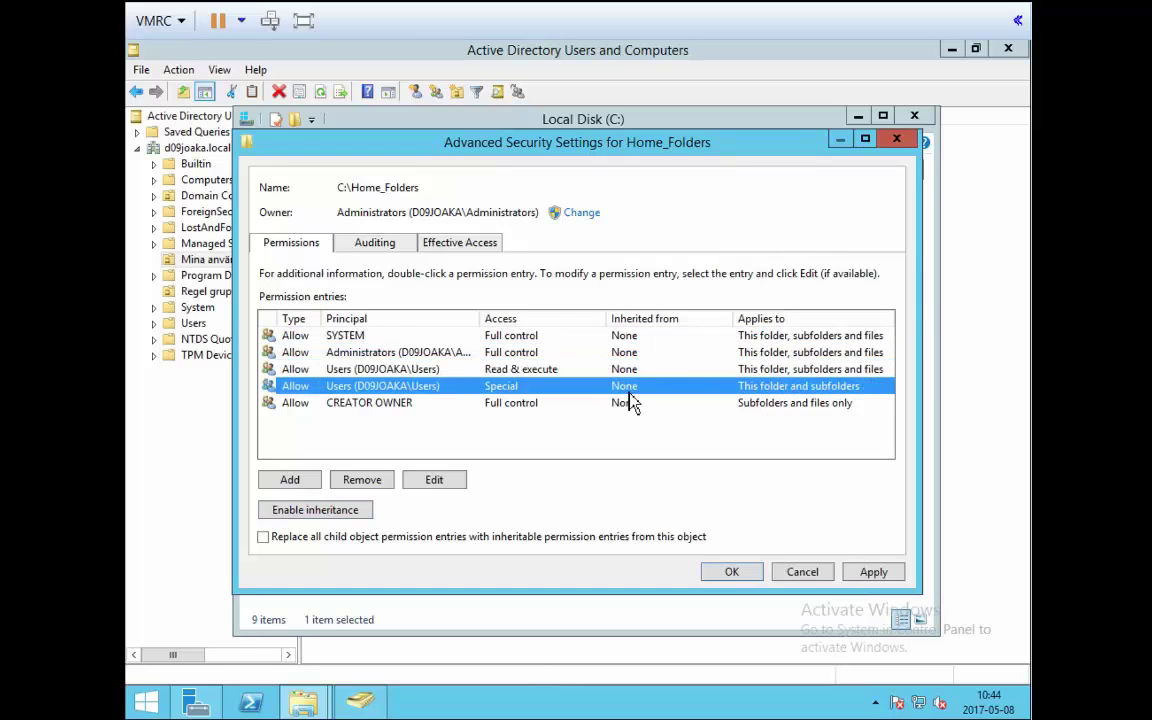
click(385, 430)
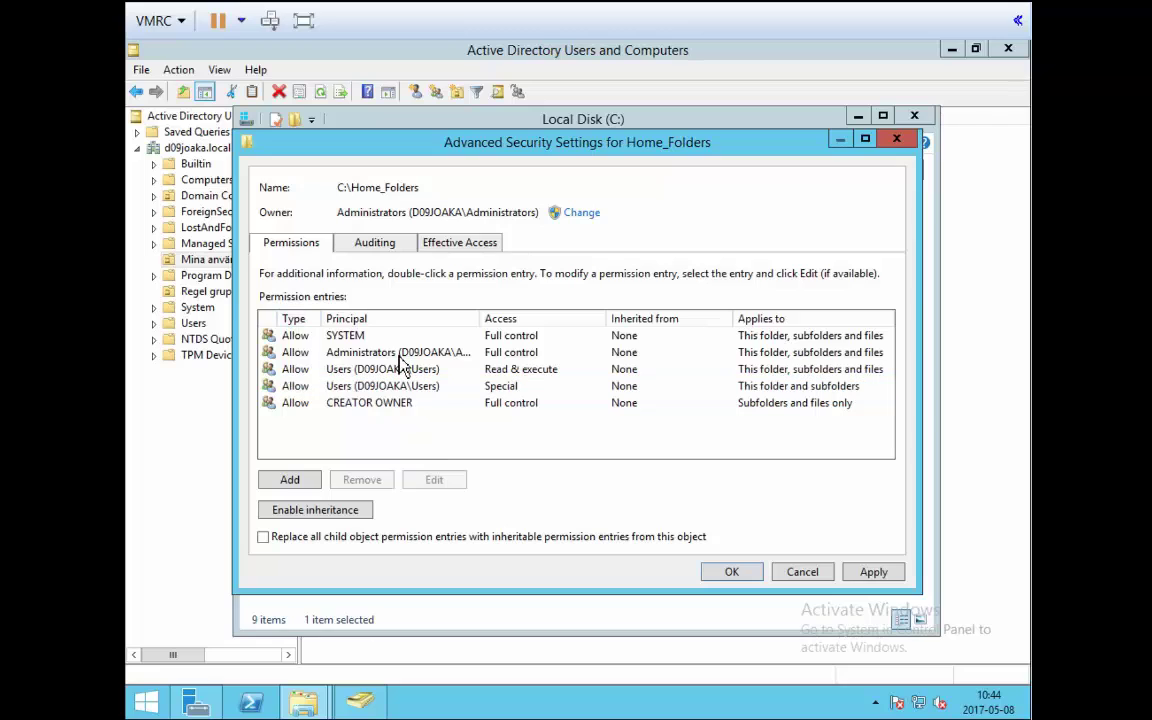
Remove the Users Read & execute and Users Special entries, leaving SYSTEM, Administrators and CREATOR OWNER.
click(392, 369)
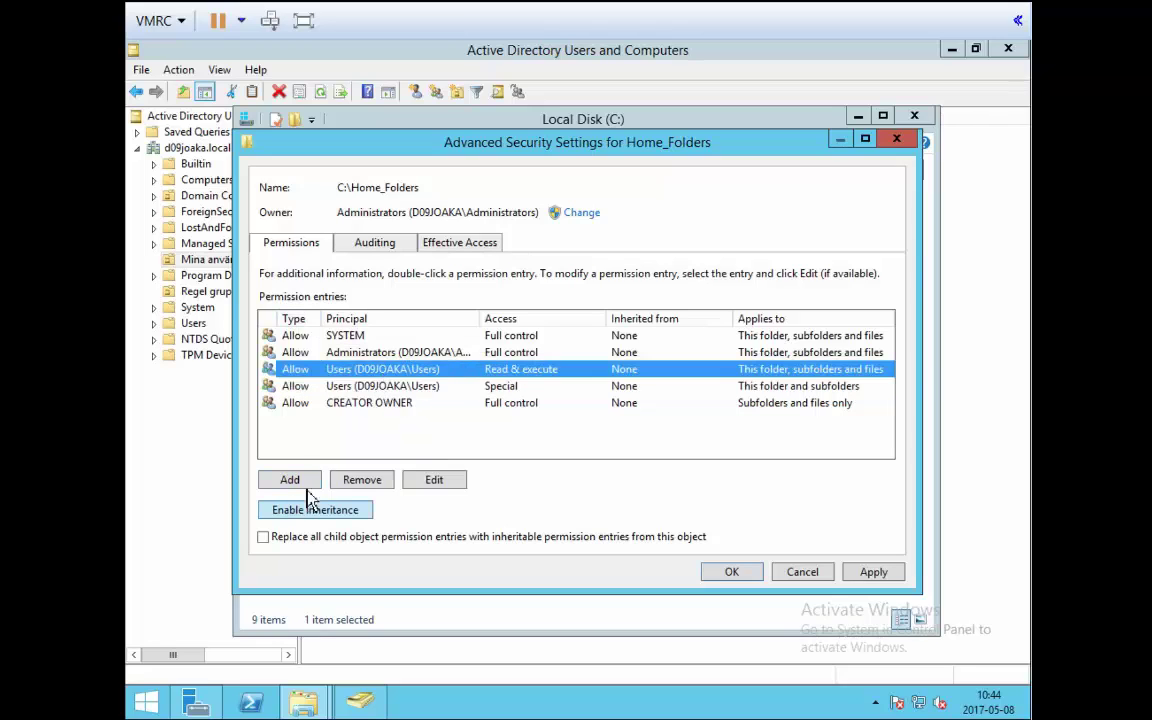
click(370, 481)
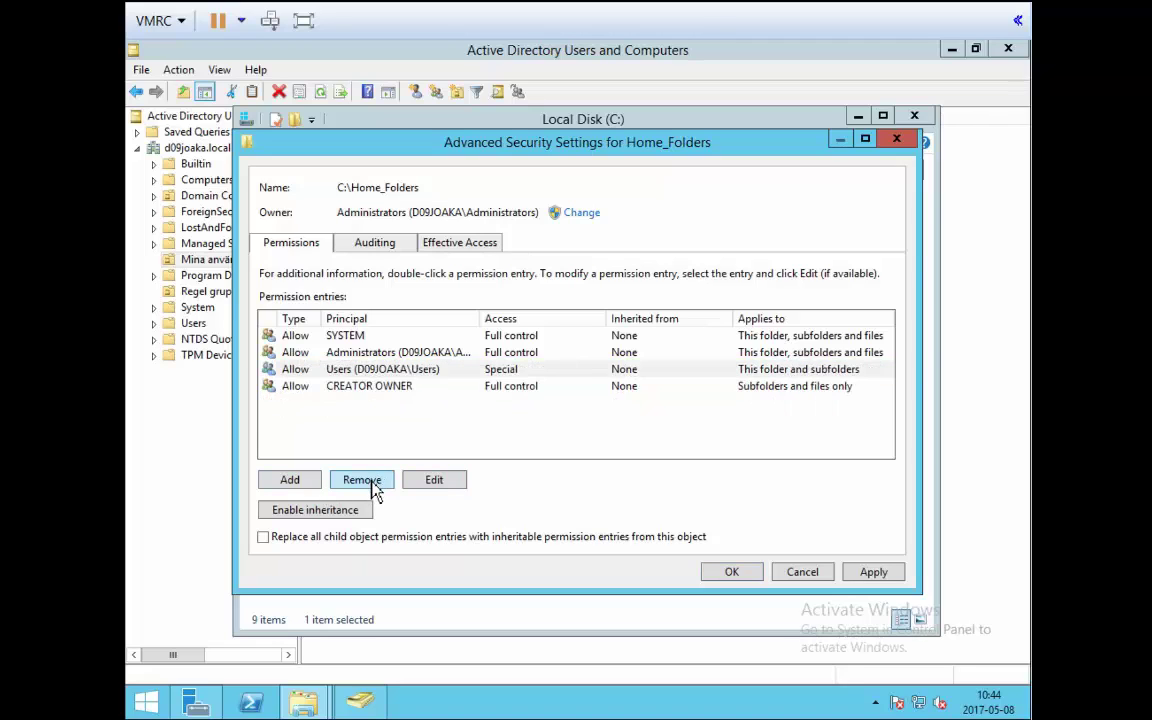
click(362, 370)
click(364, 481)
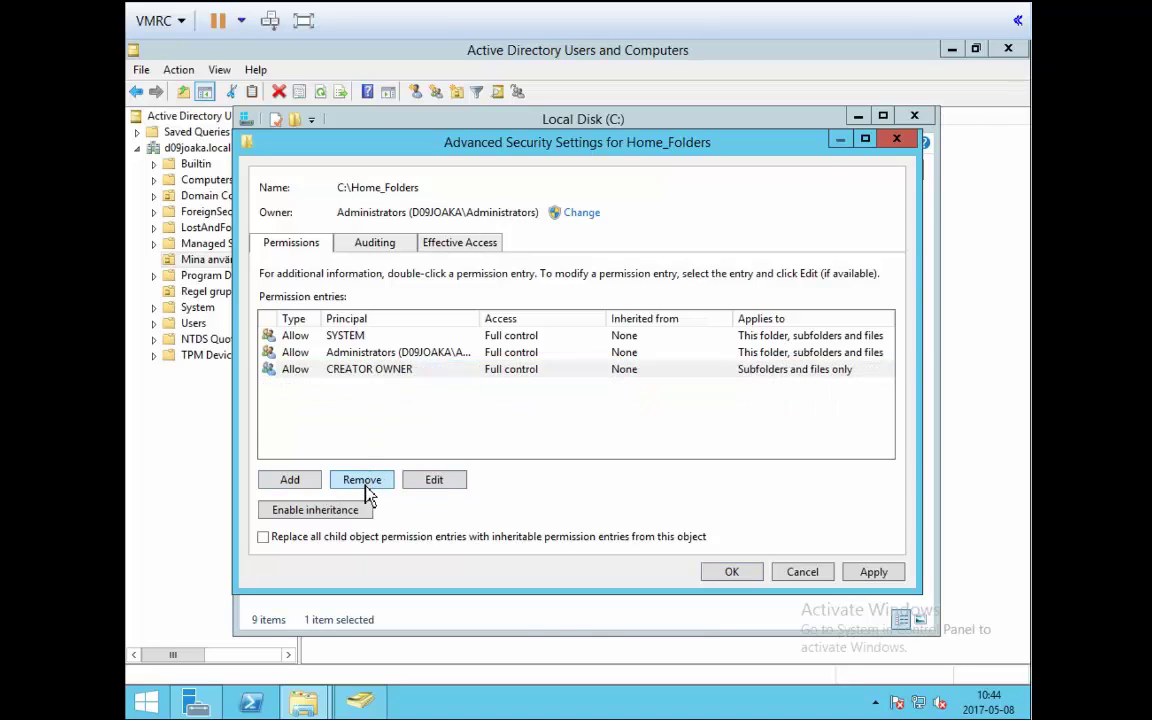
click(355, 335)
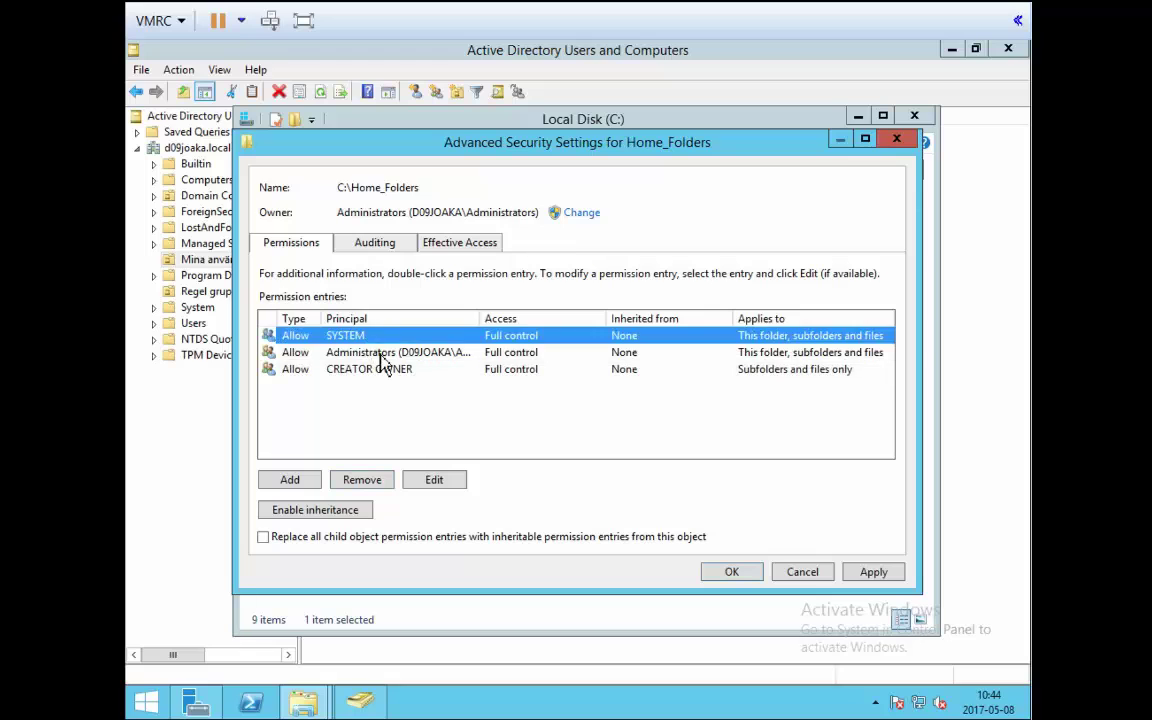
click(381, 354)
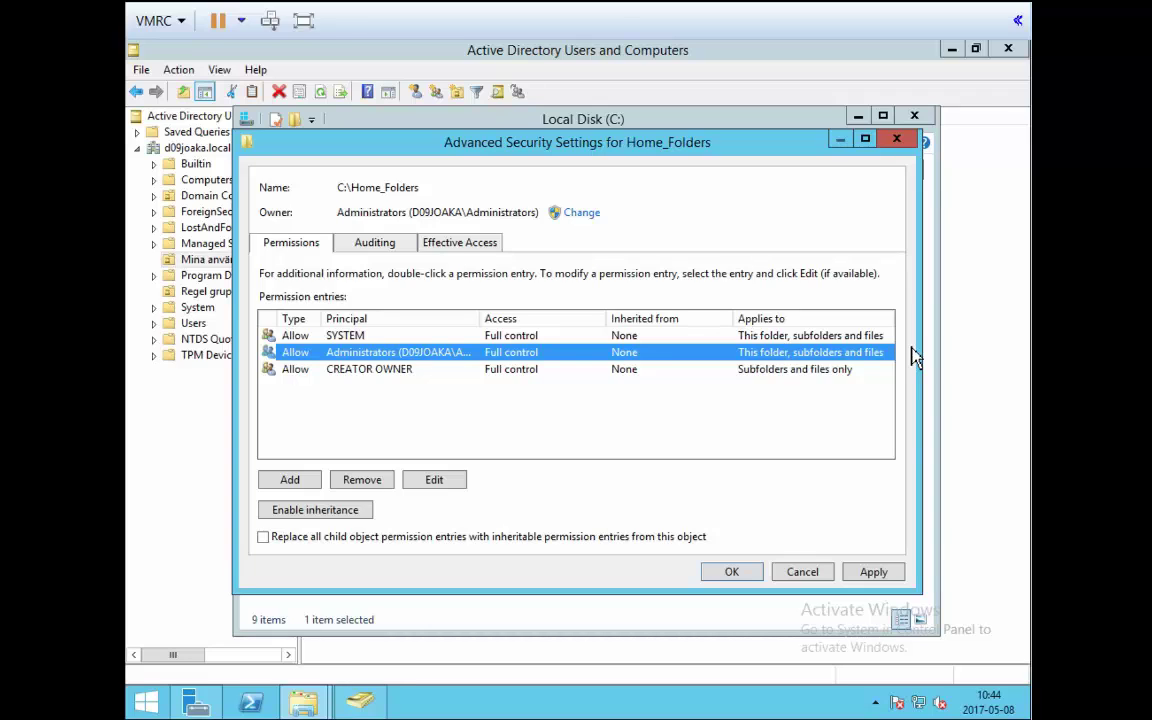
click(381, 373)
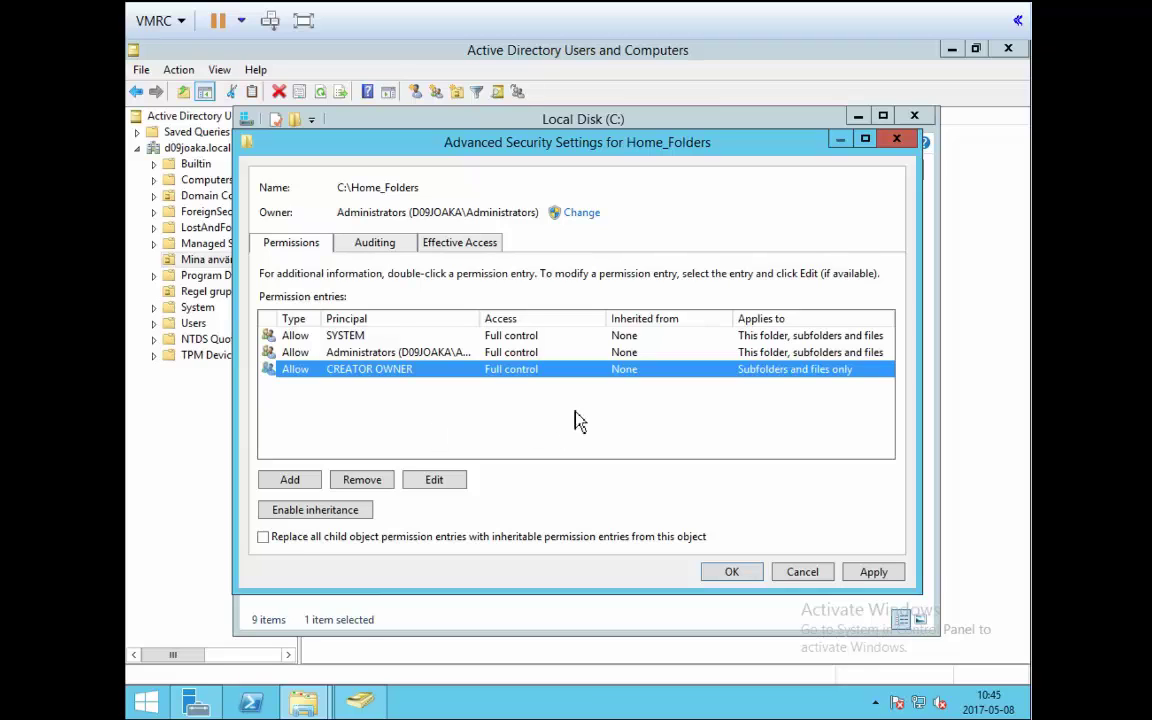
Add a permission entry whose principal is 'user' resolved to the domain Users group.
click(292, 482)
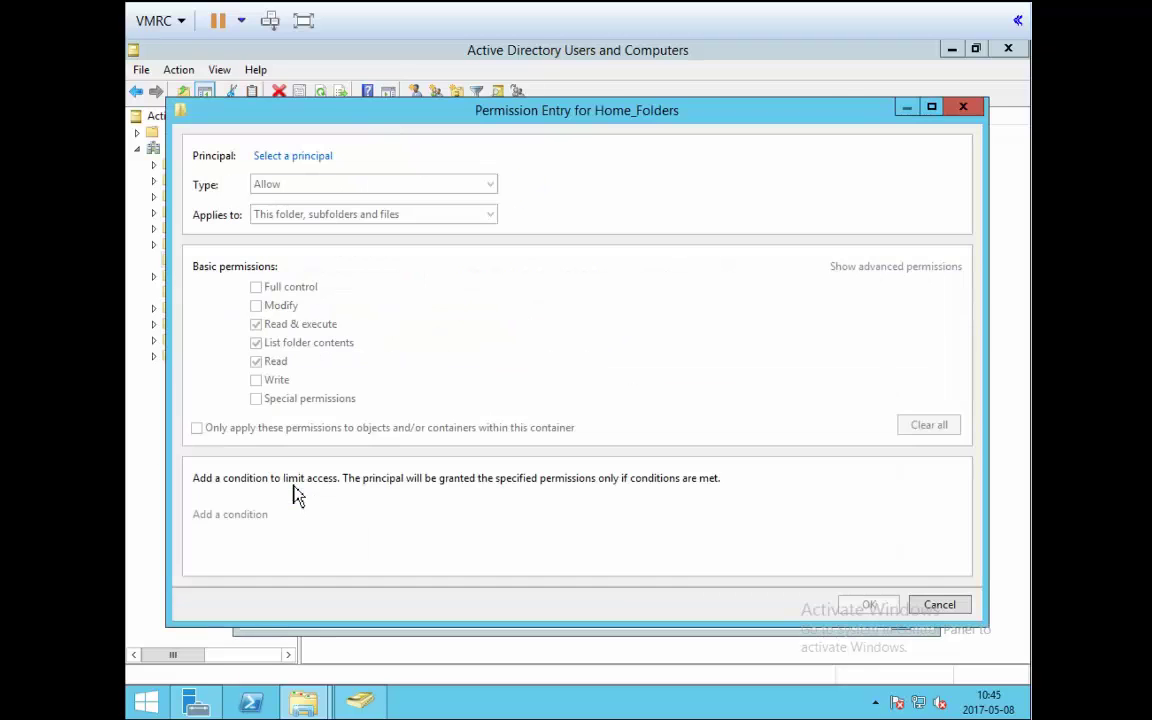
click(310, 157)
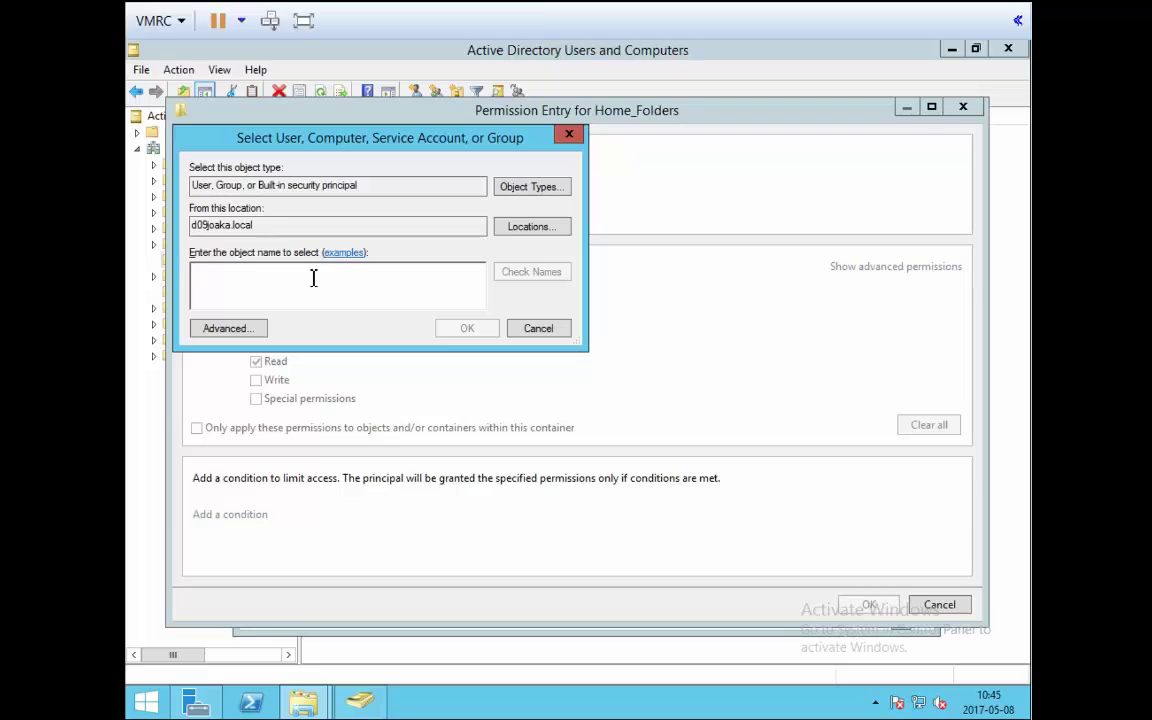
text(user)
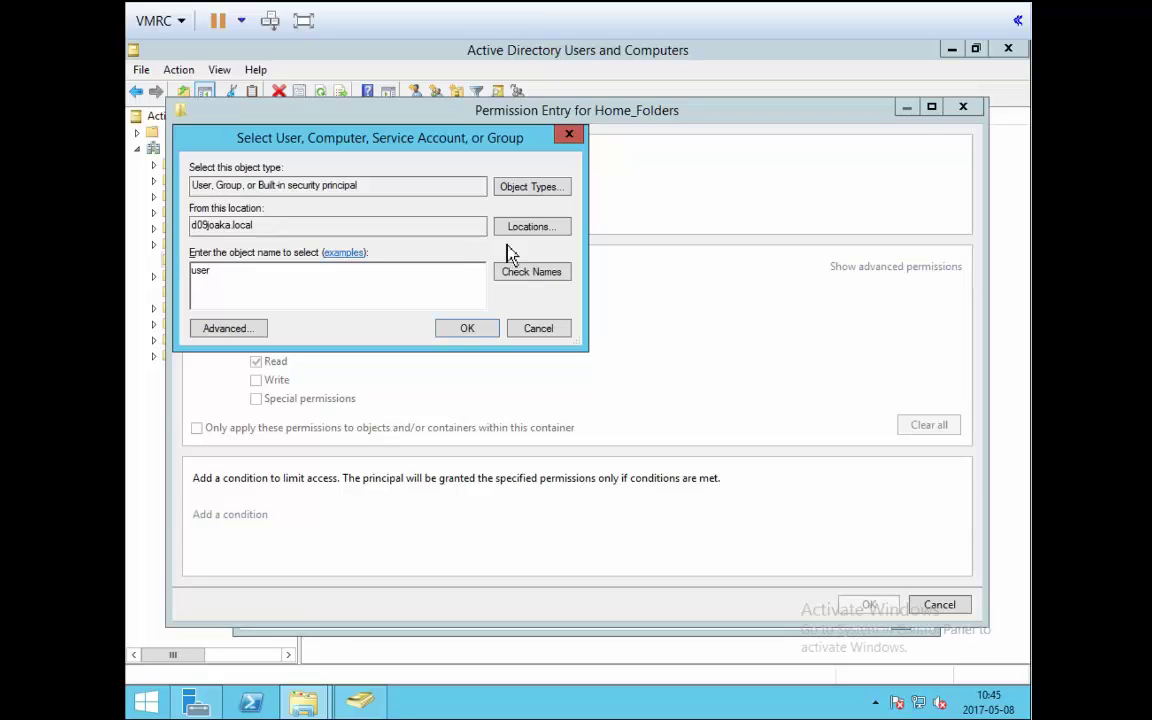
click(521, 276)
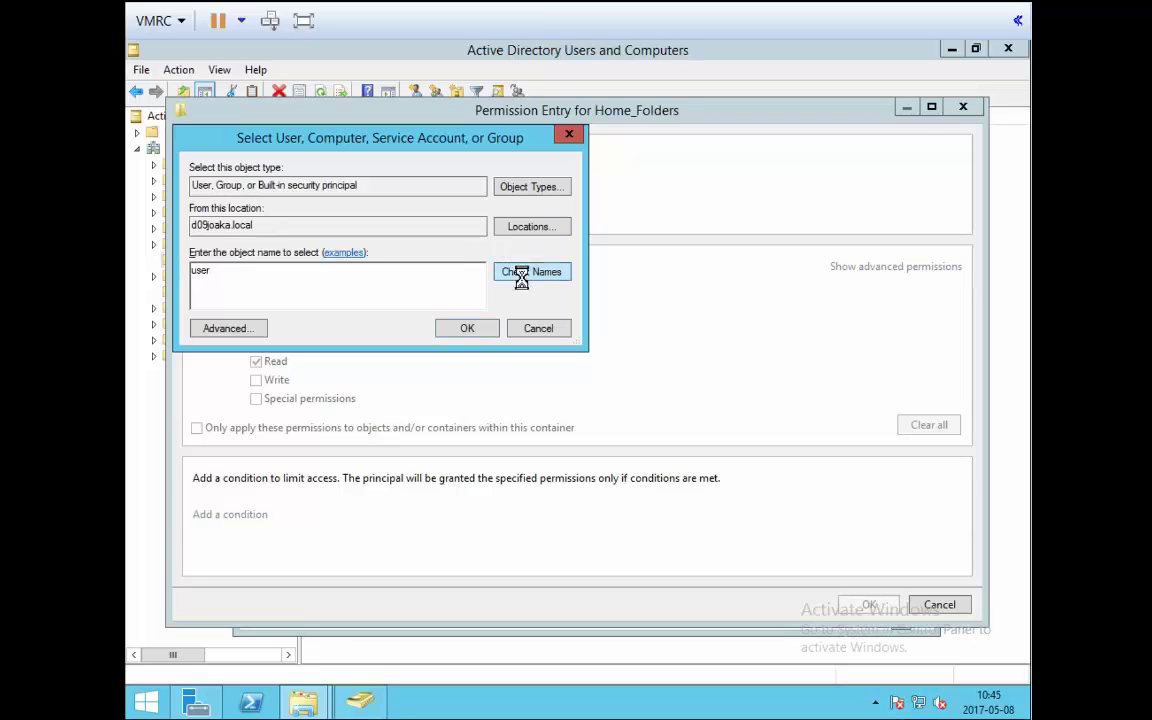
click(487, 331)
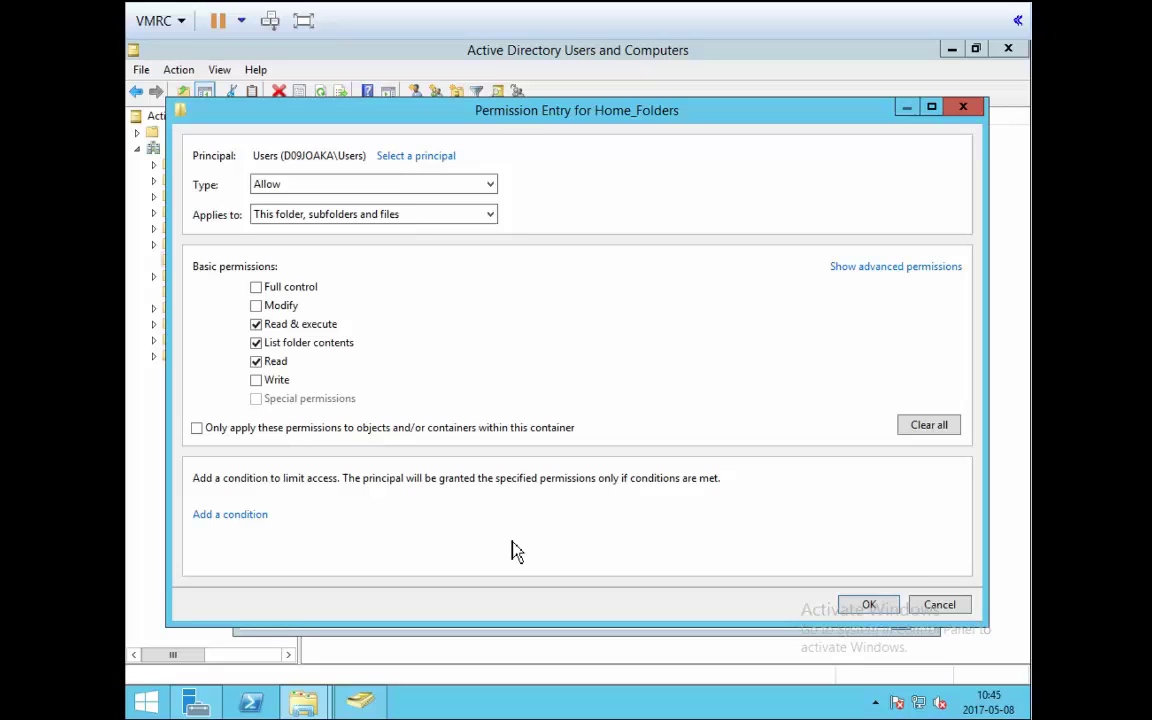
Limit the Users entry to This folder only, add Write, and save it.
click(320, 214)
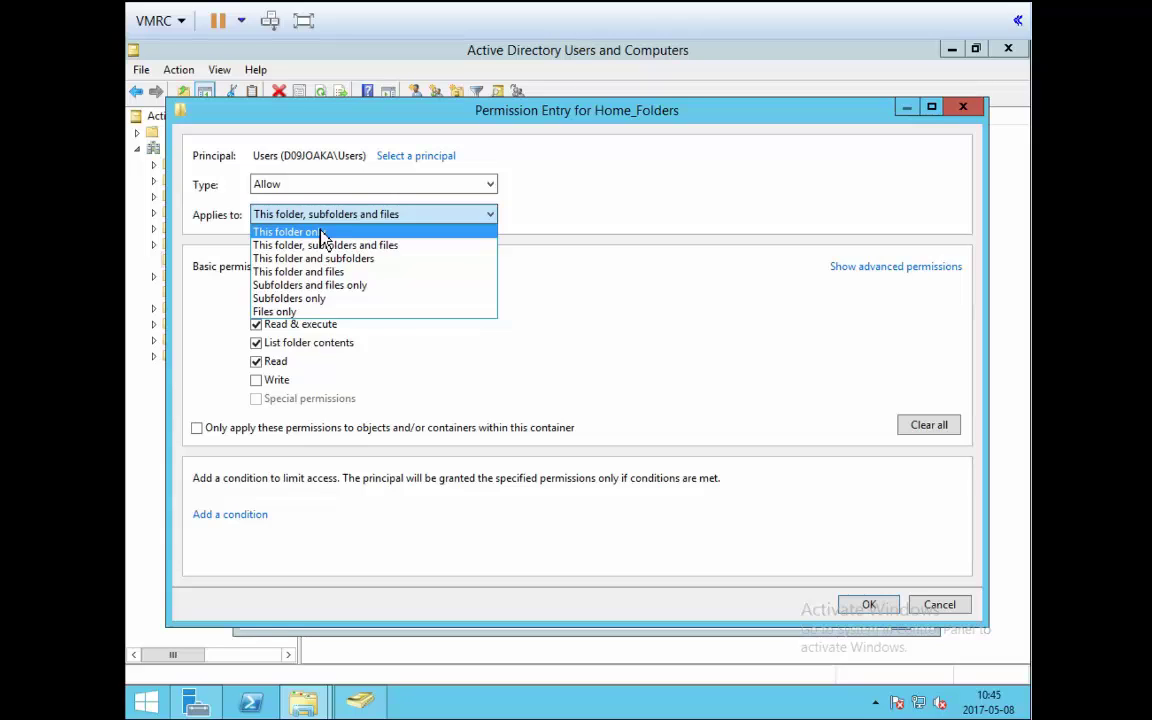
click(322, 232)
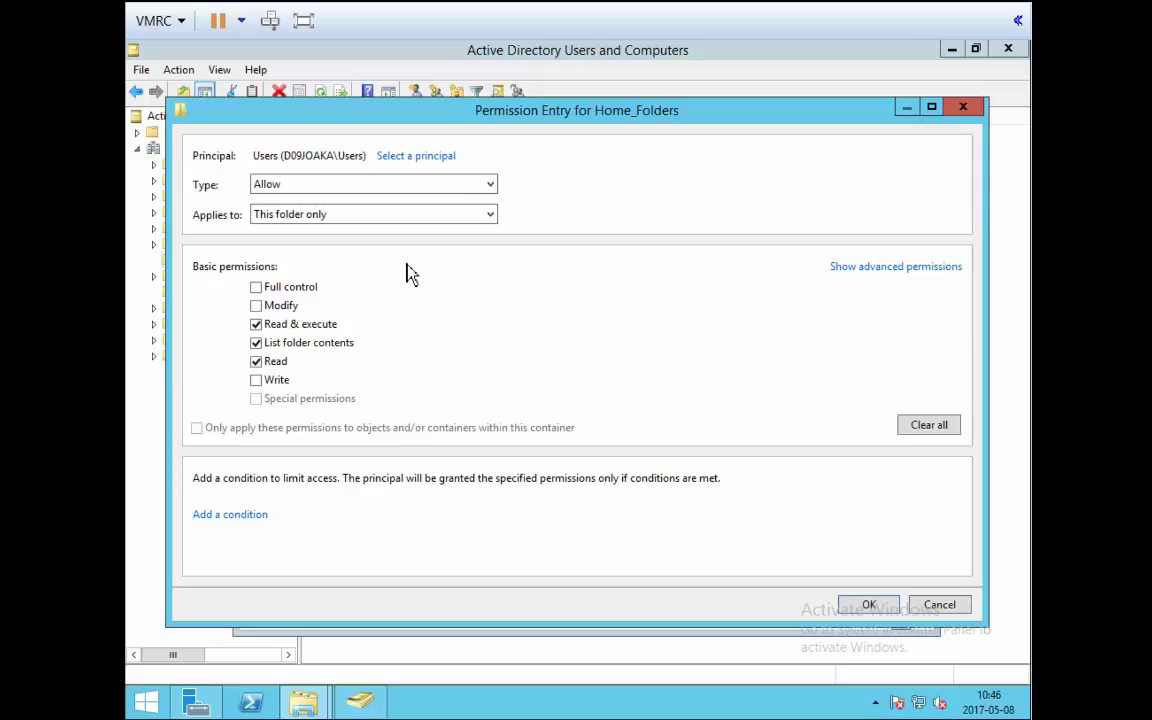
click(264, 384)
click(866, 606)
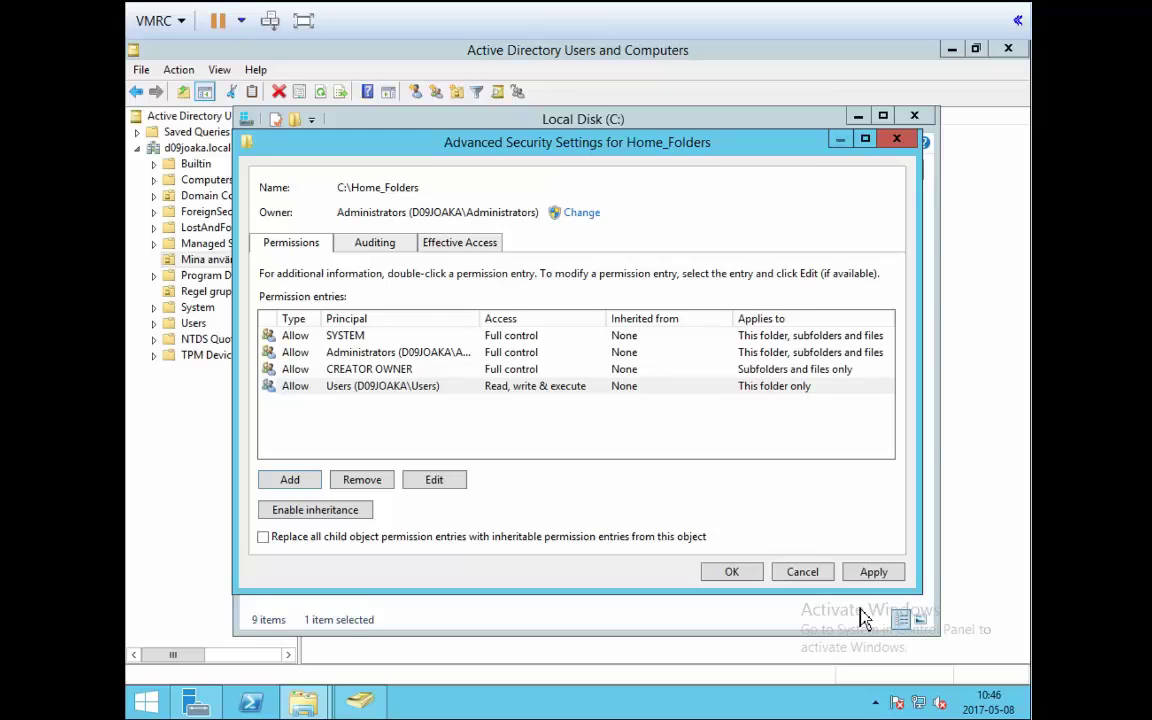
Select the CREATOR OWNER row in Home_Folders' permission entries.
click(389, 370)
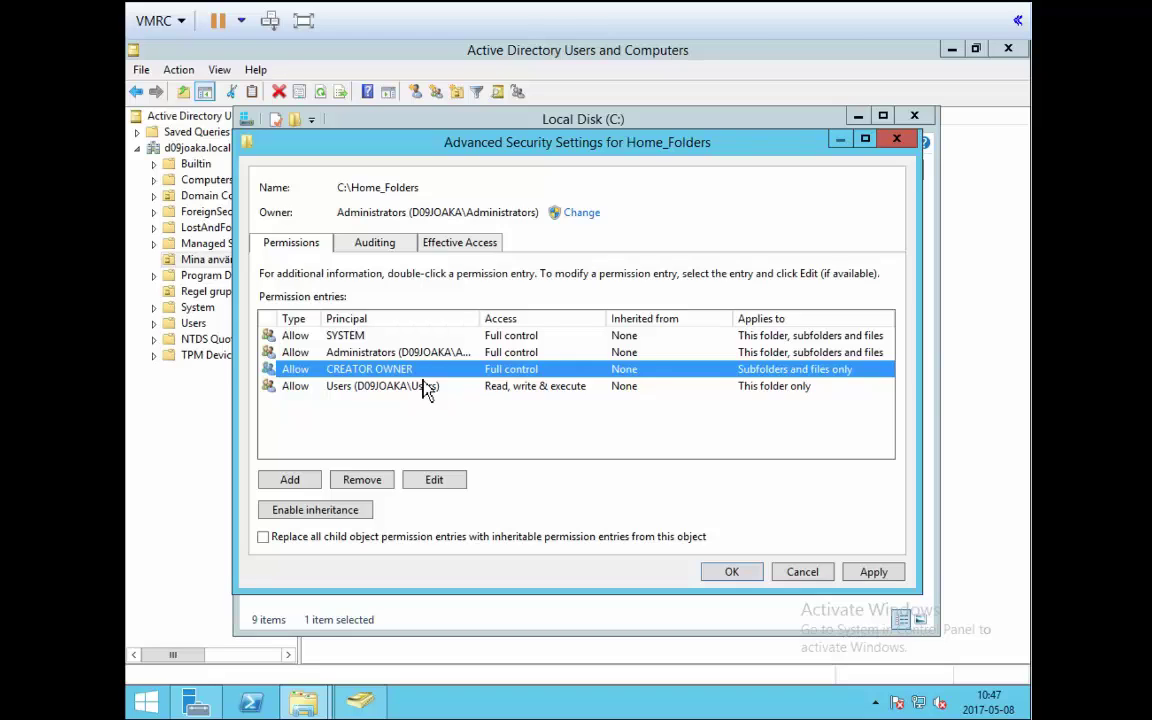
Check the CREATOR OWNER entry, apply the Home_Folders permission changes, and close Advanced Security Settings.
double_click(365, 378)
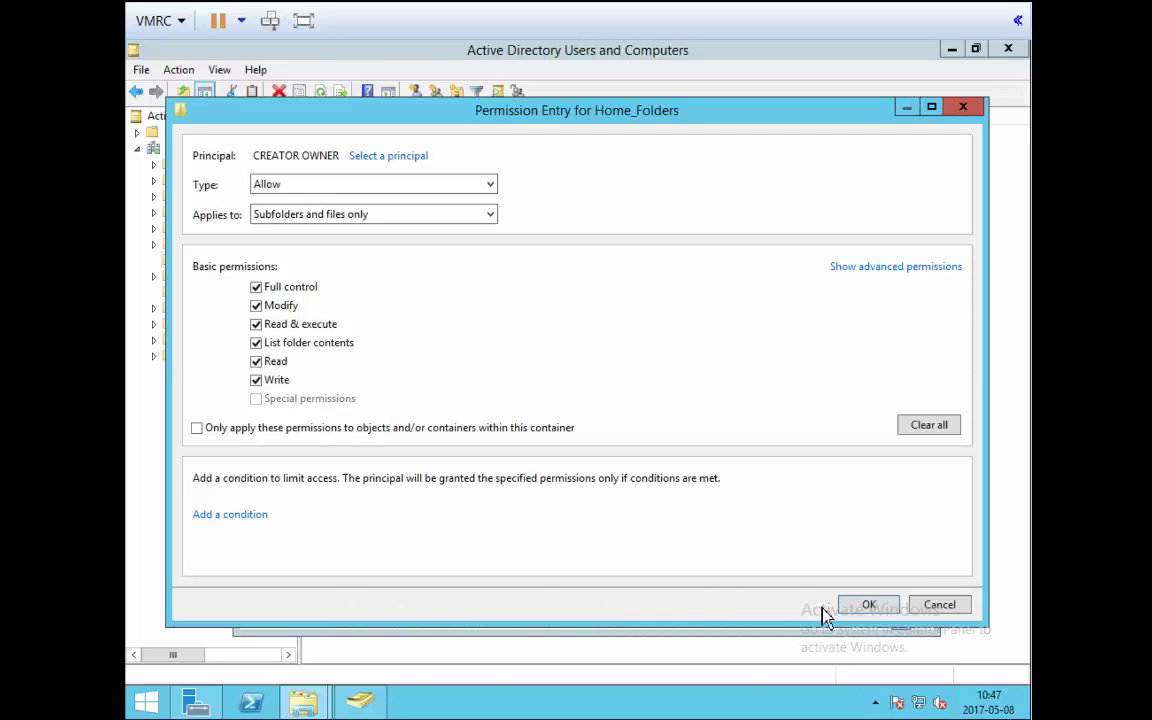
click(868, 605)
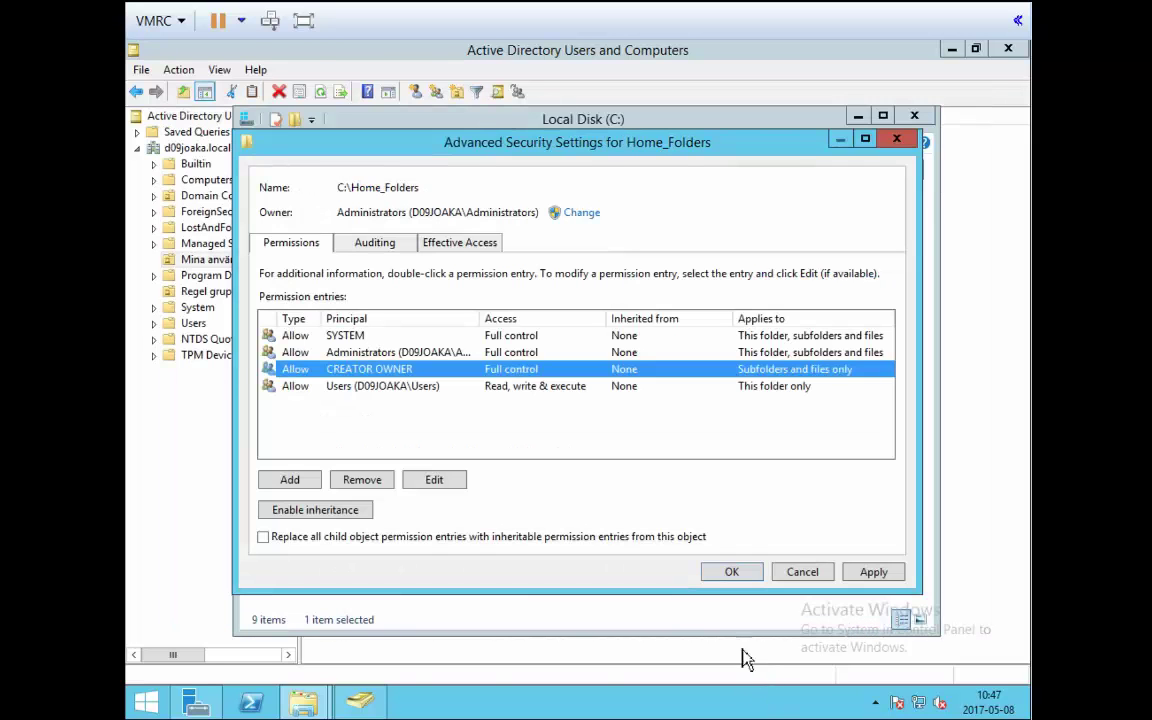
click(873, 573)
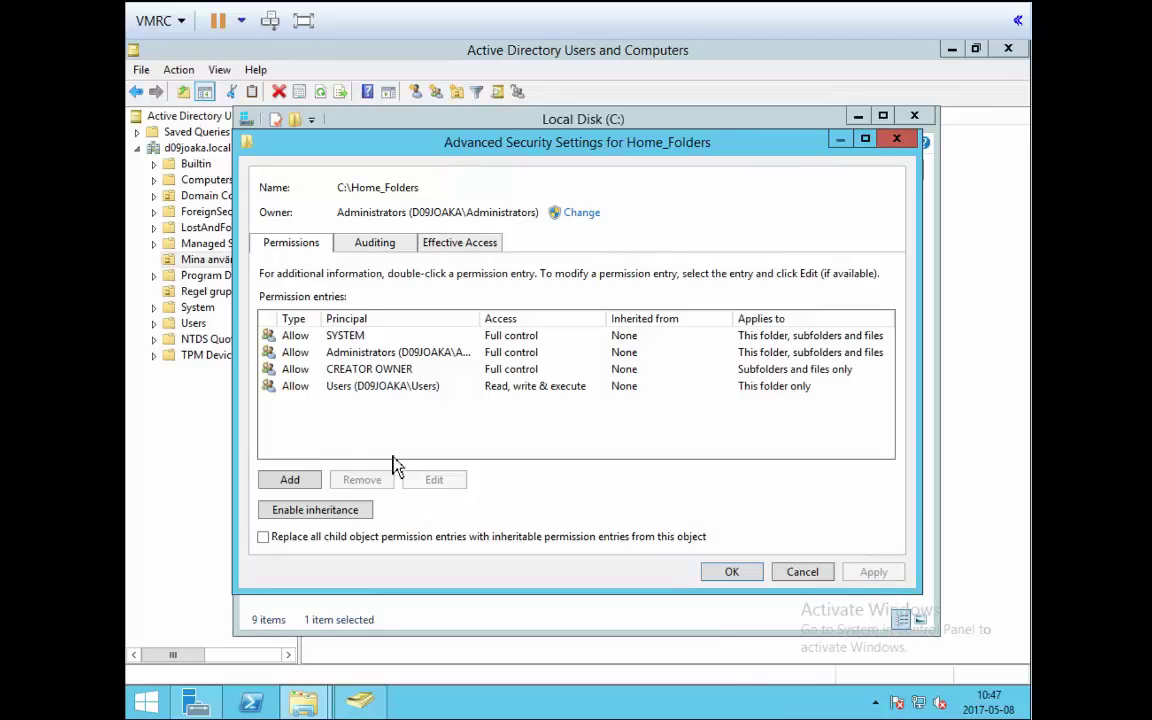
click(349, 392)
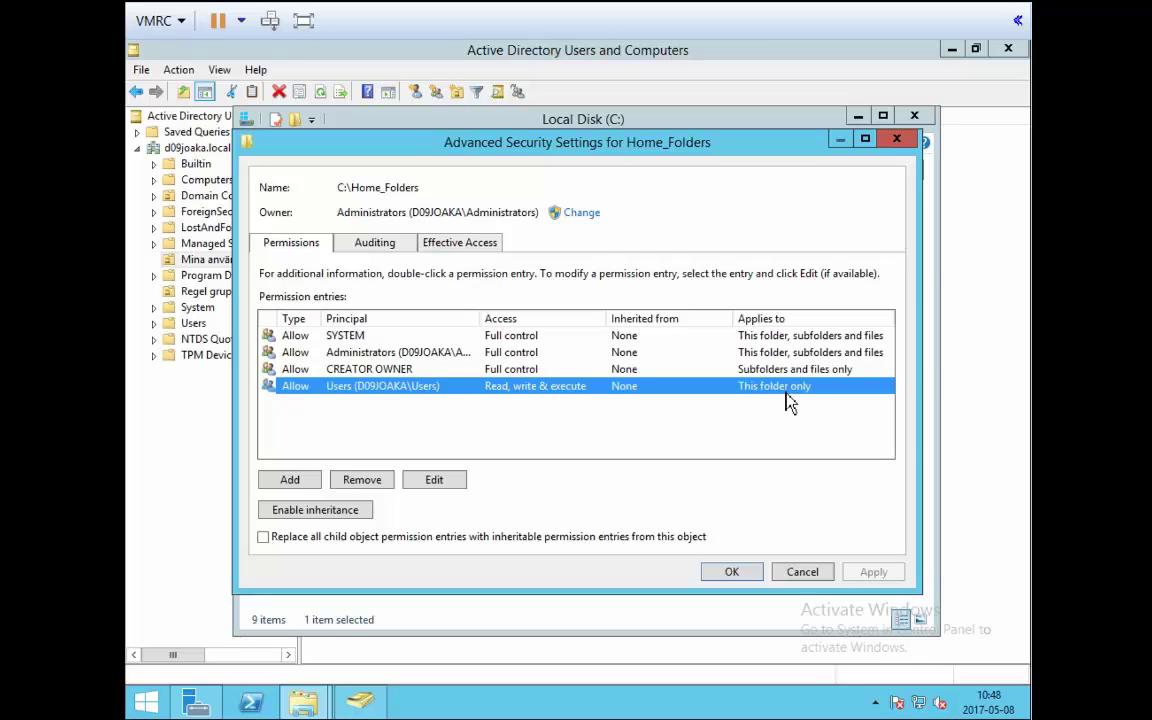
click(388, 370)
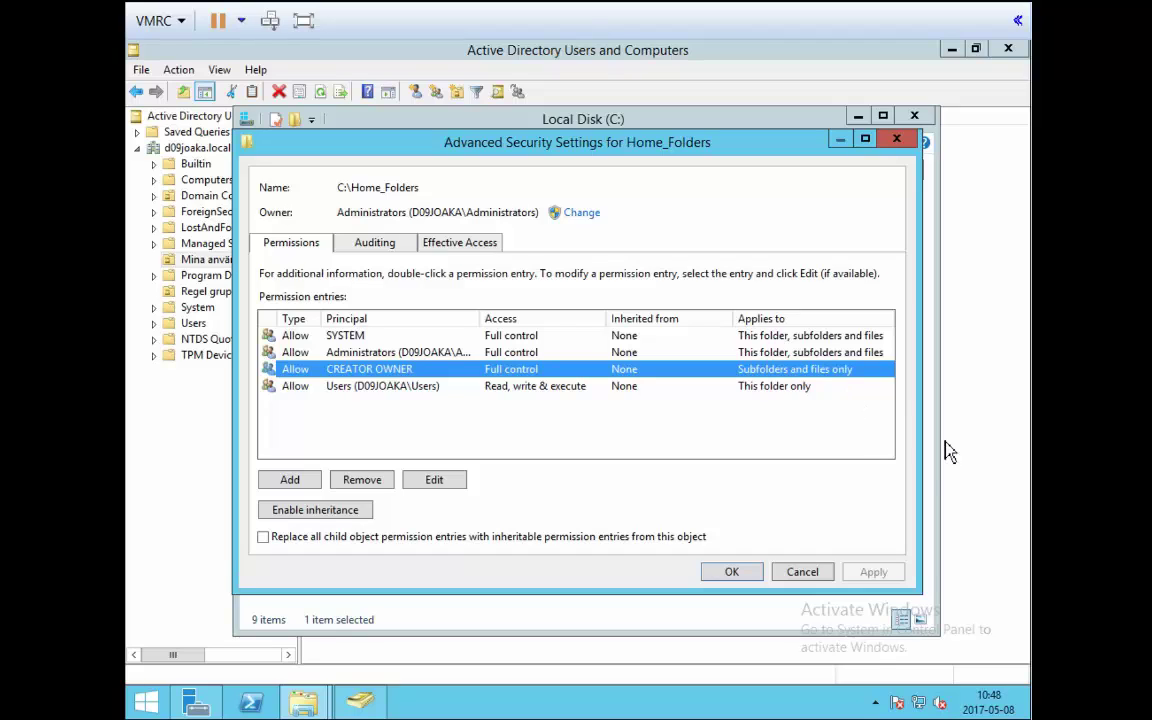
click(748, 584)
Reopen Home_Folders Properties on the Sharing tab and bring up Advanced Sharing.
click(549, 566)
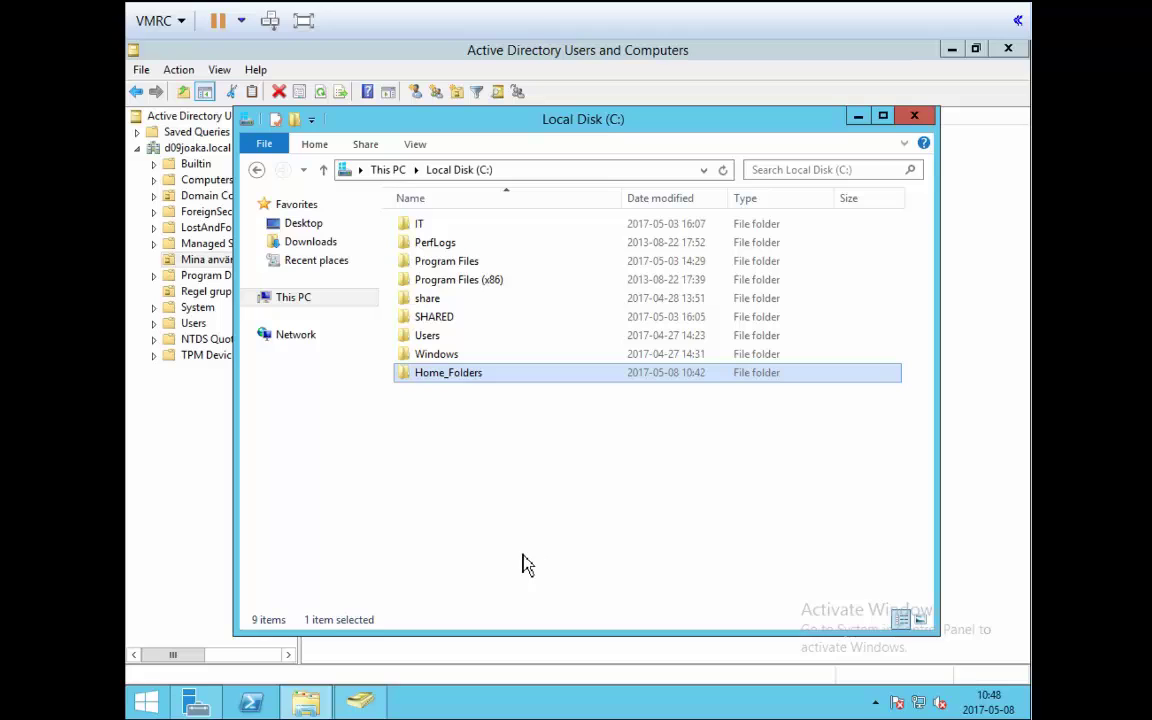
right_click(465, 380)
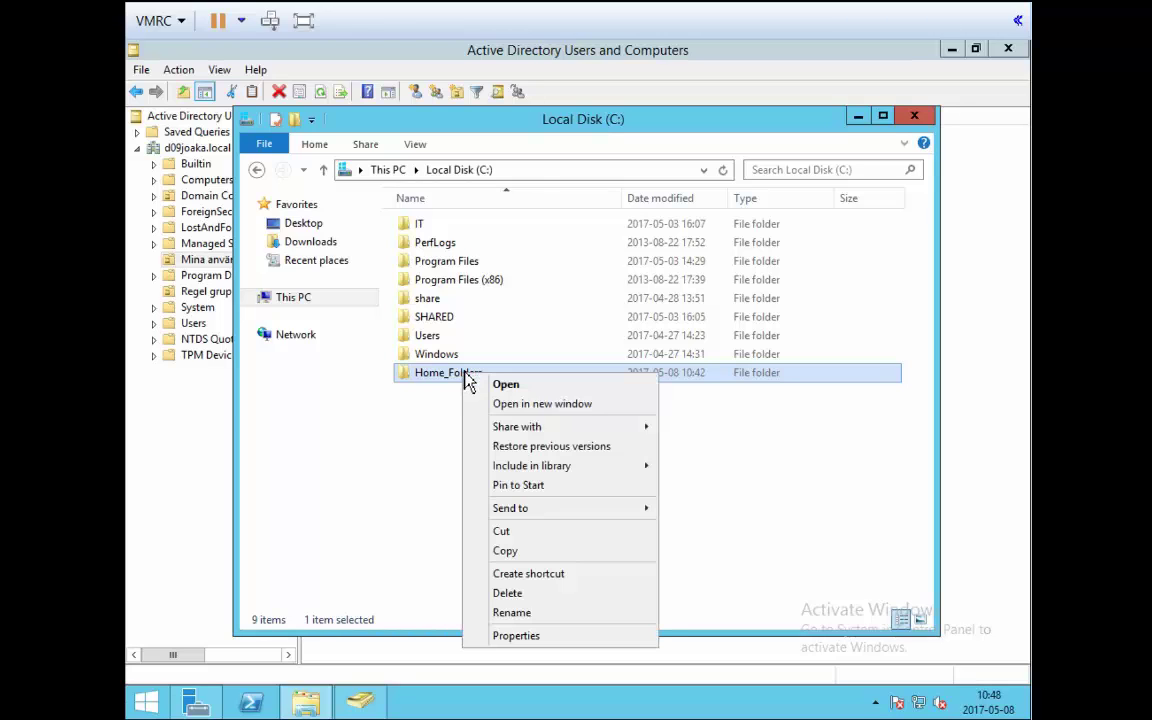
click(573, 634)
click(540, 300)
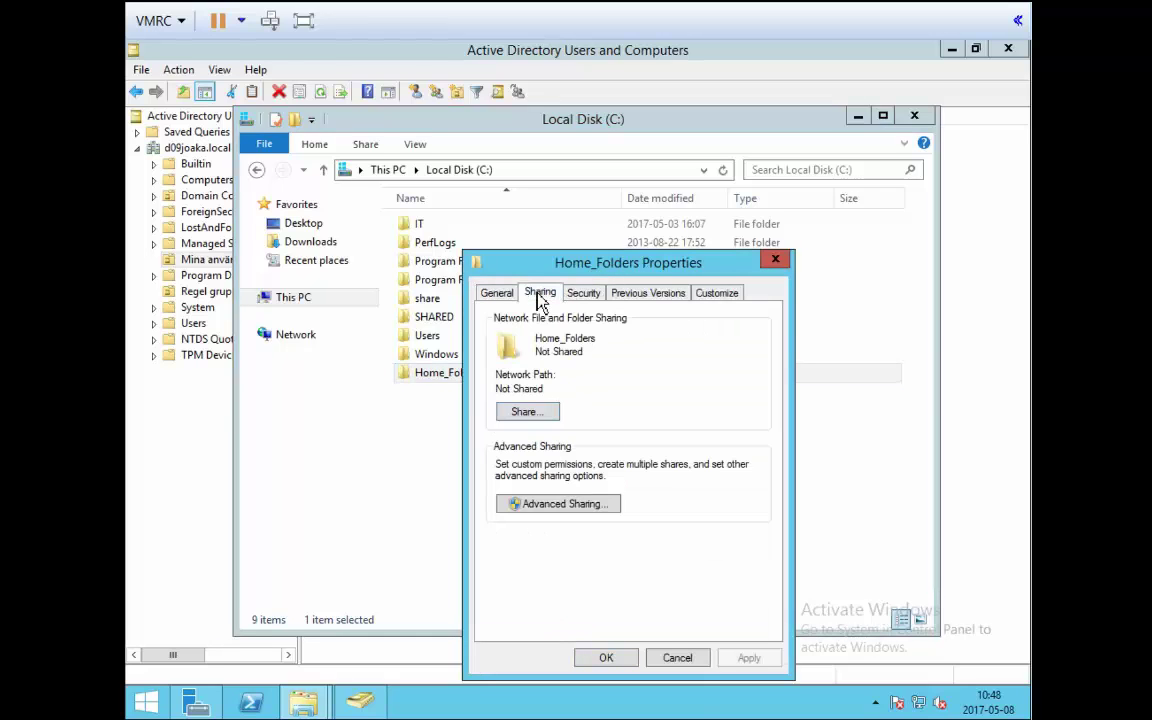
drag(552, 262, 559, 160)
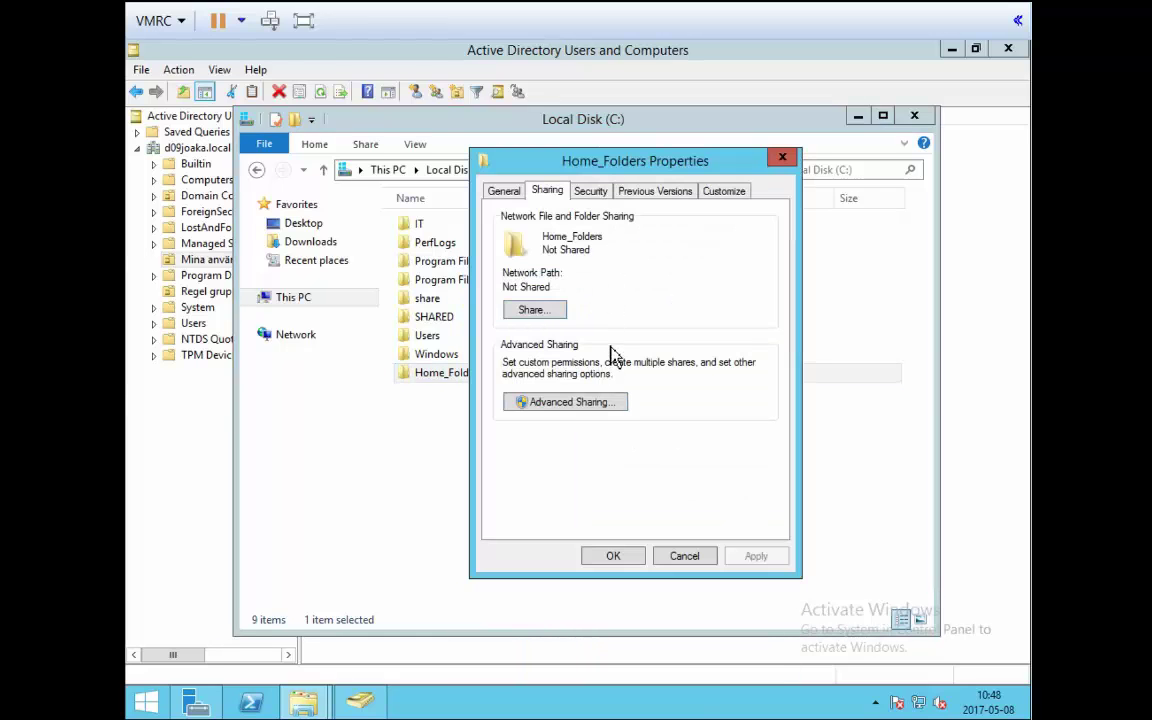
click(563, 404)
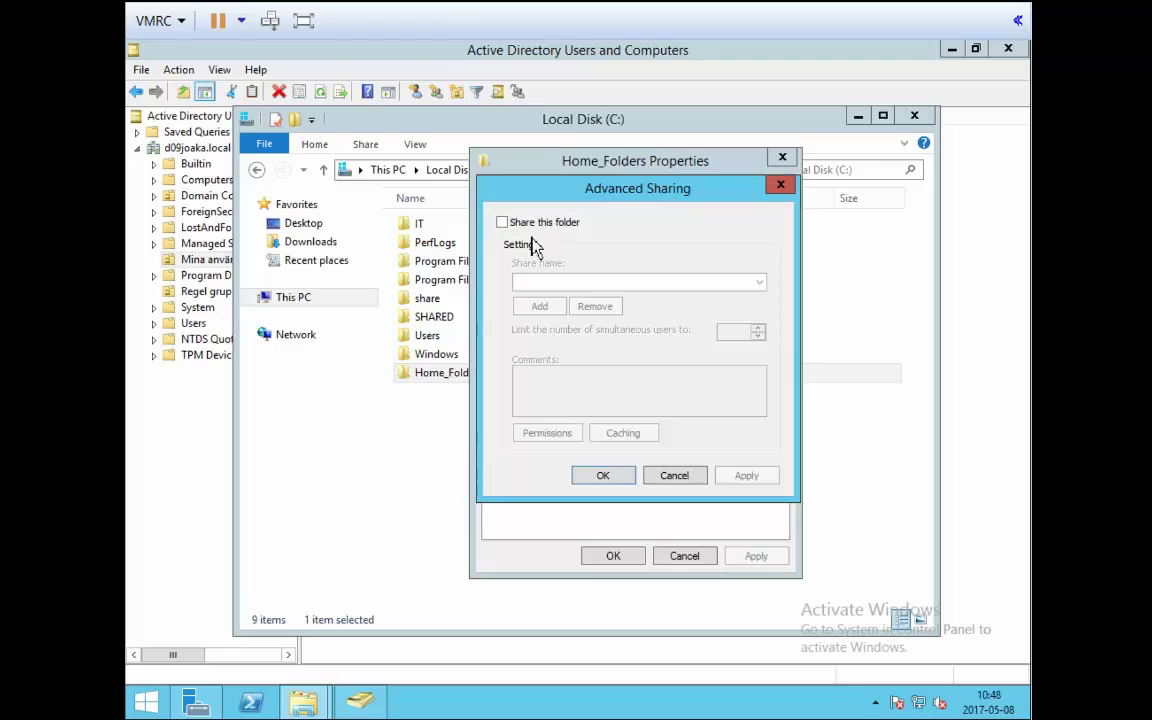
Share Home_Folders under the name Home_Folders, granting Everyone Full Control on the share permissions.
click(507, 228)
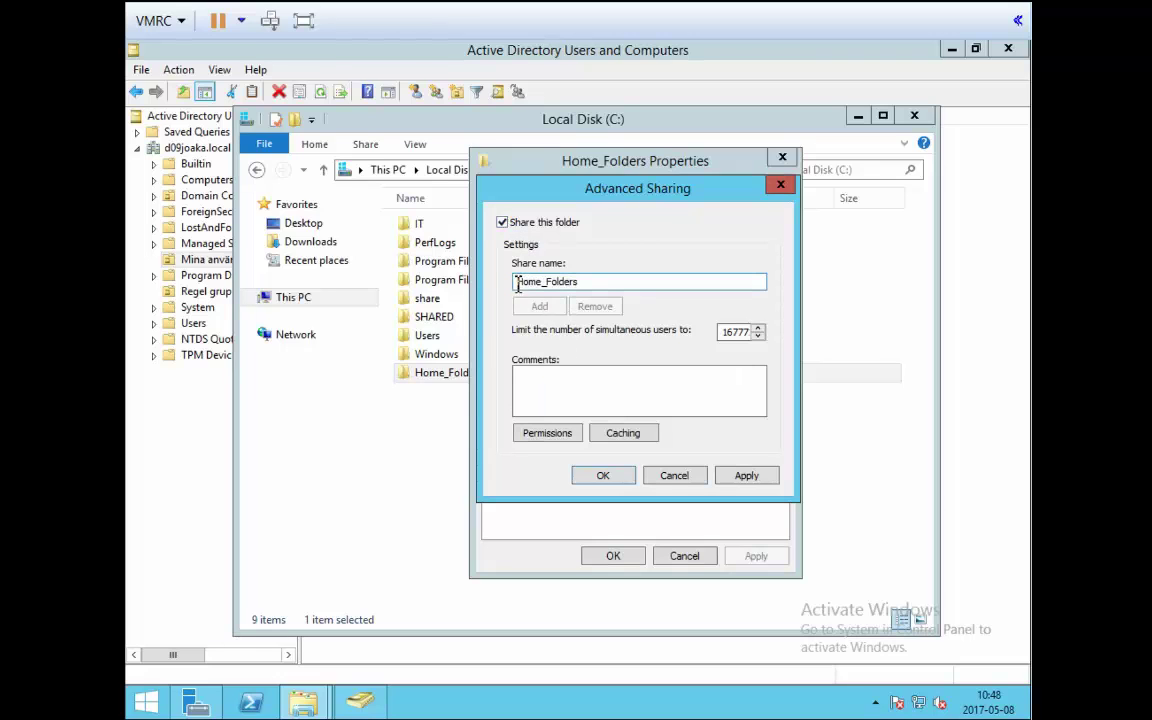
drag(517, 283, 680, 285)
click(680, 285)
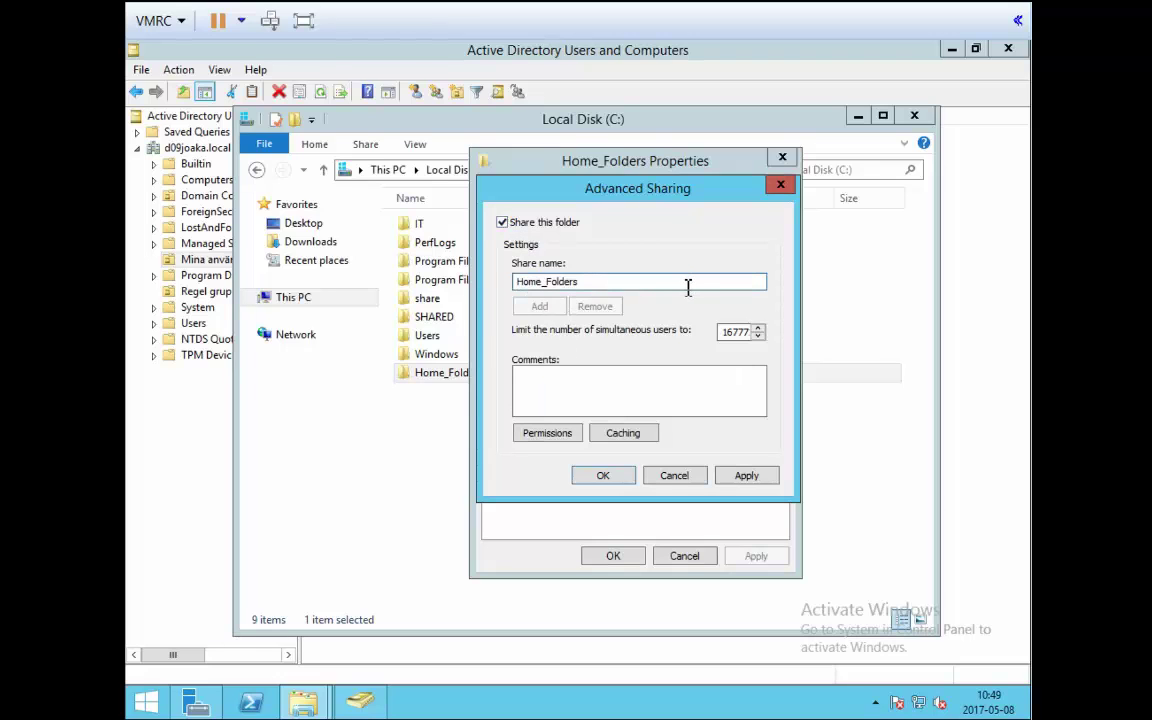
click(556, 436)
click(708, 420)
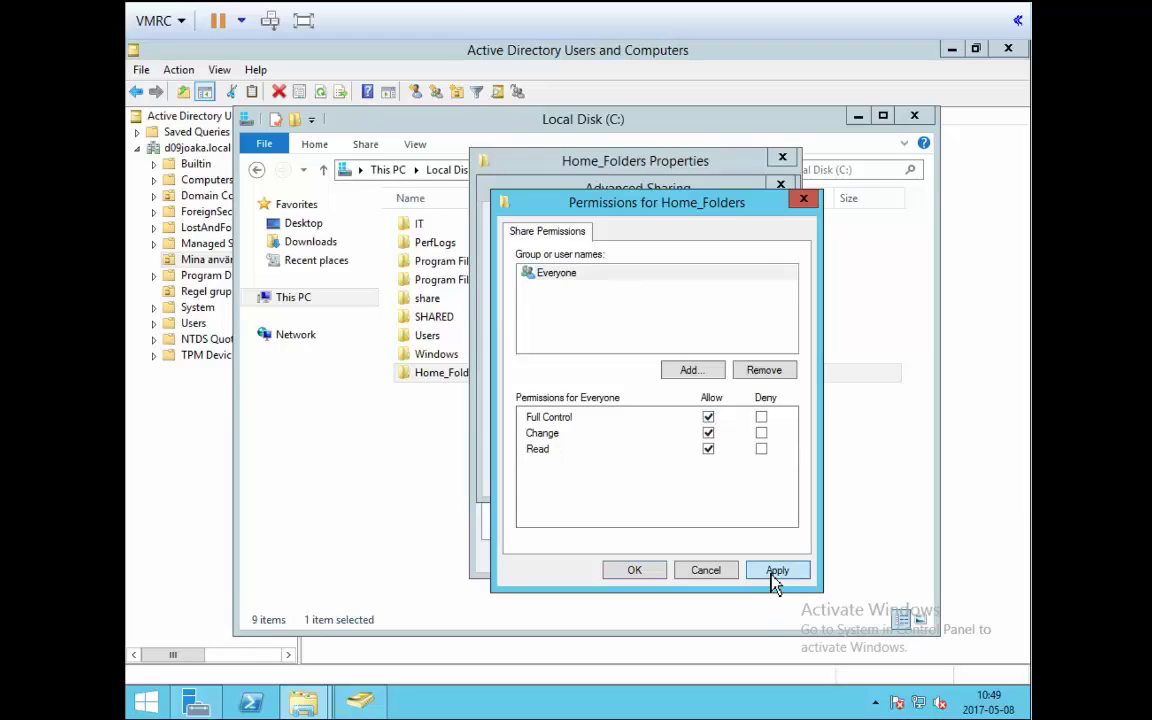
click(770, 572)
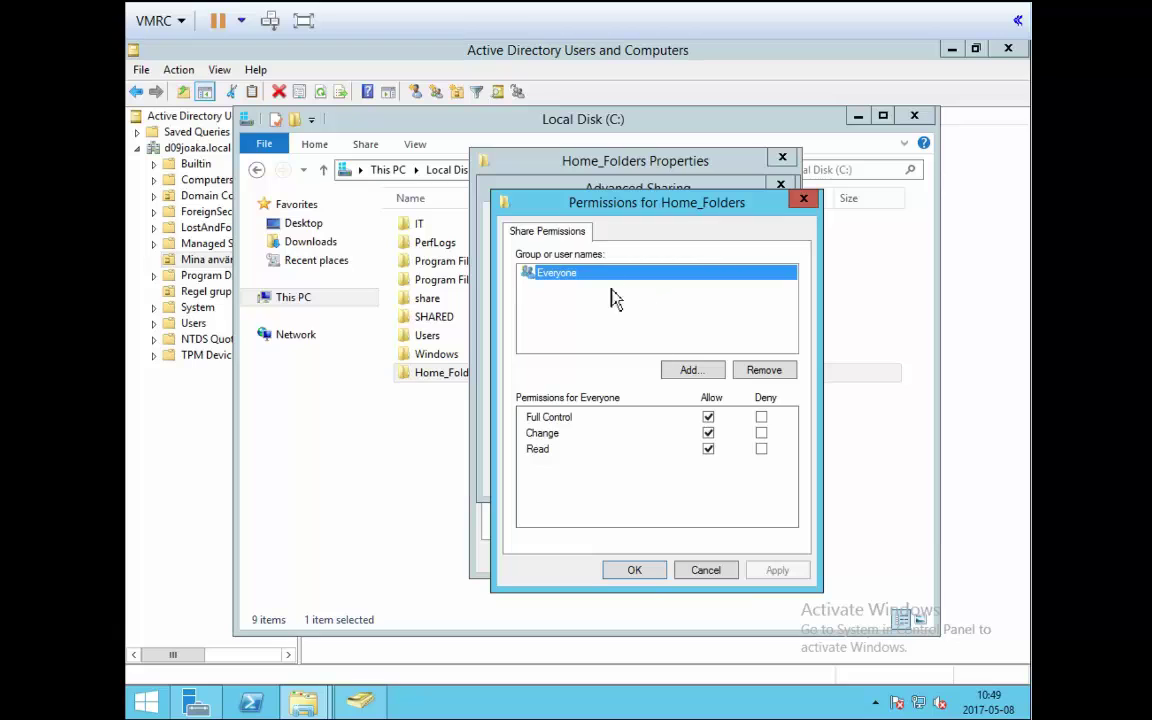
click(651, 572)
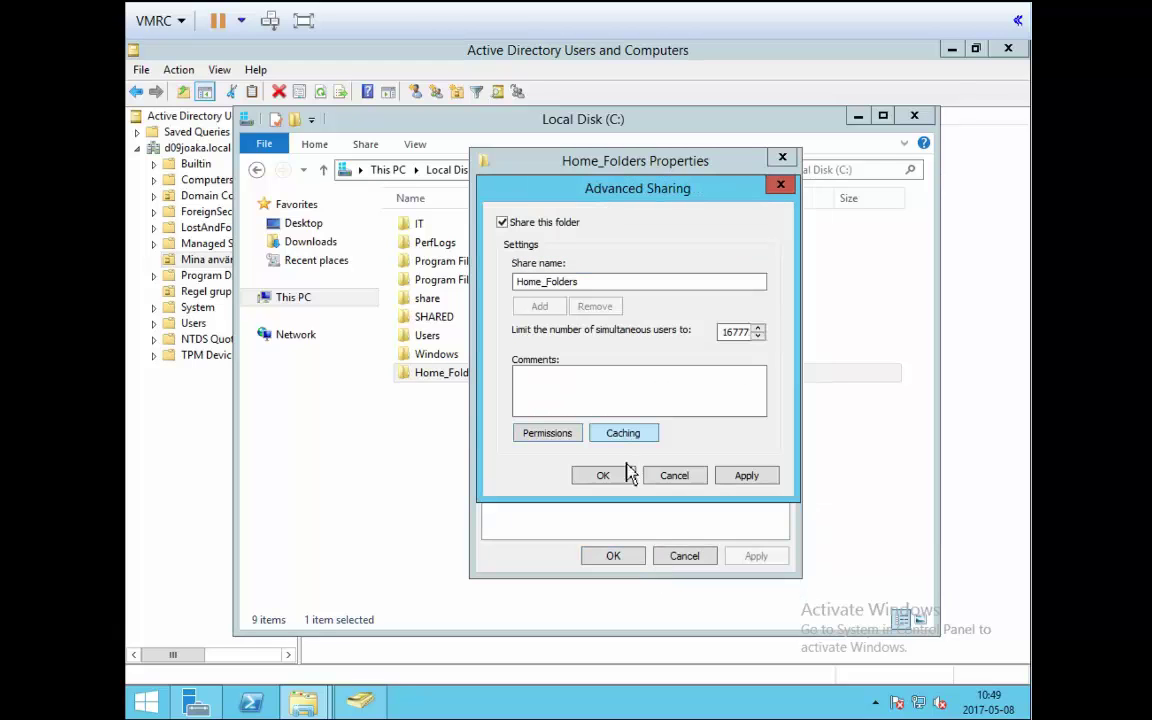
click(748, 478)
Close Advanced Sharing and copy the network path \\WIN-JAFCEVDMV0C\Home_Folders from the Sharing tab.
click(612, 478)
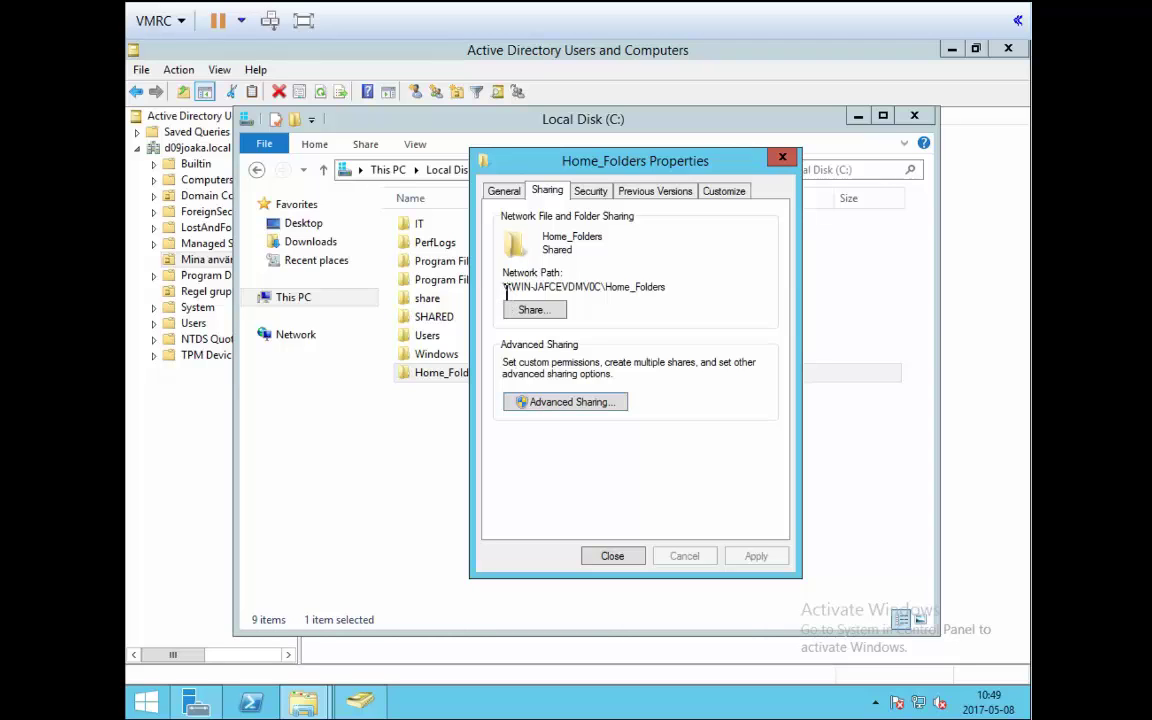
drag(506, 290, 687, 290)
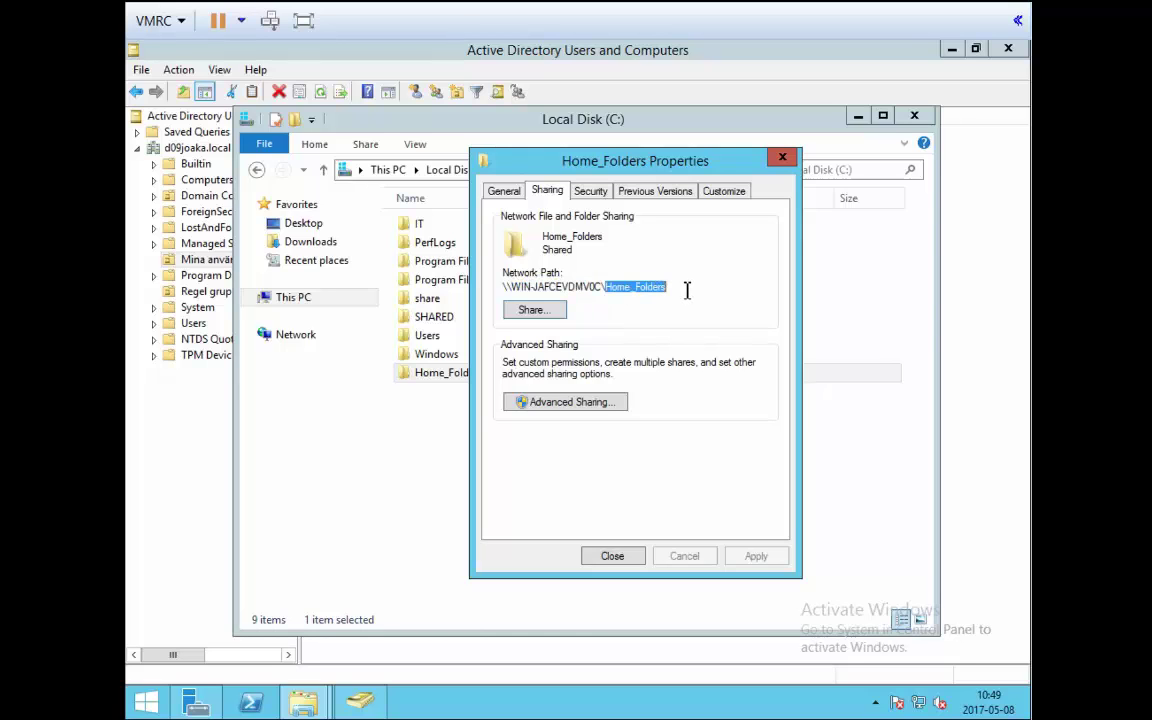
drag(622, 175, 514, 414)
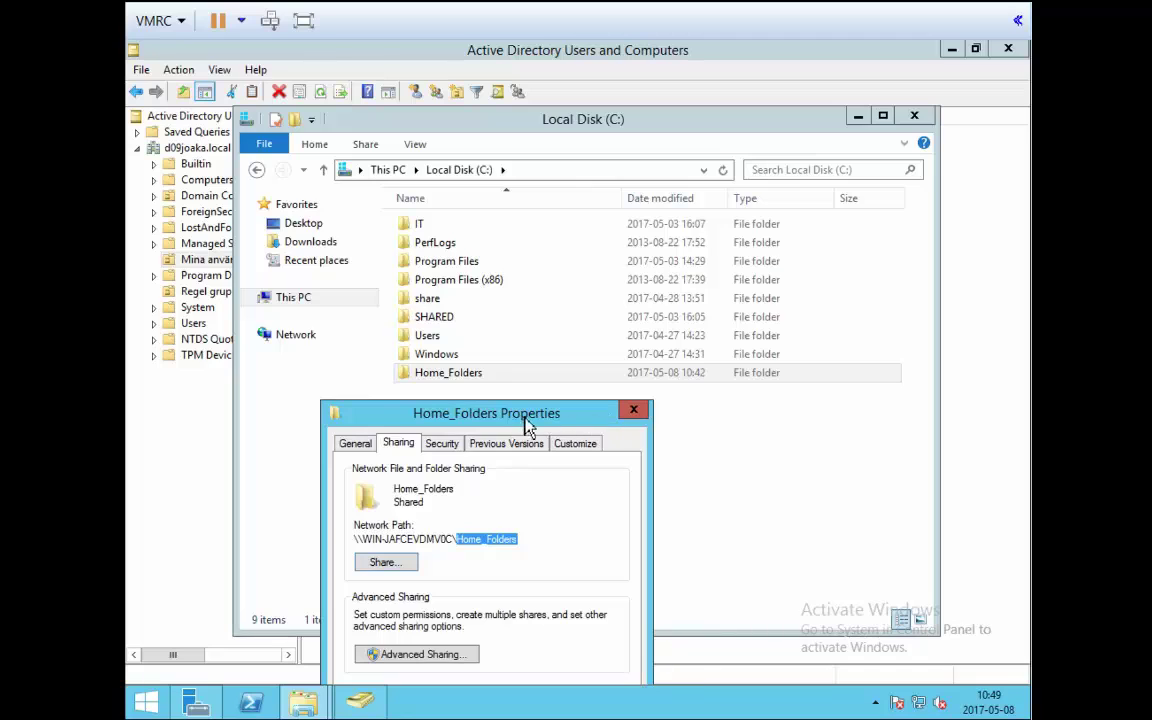
drag(529, 416, 674, 214)
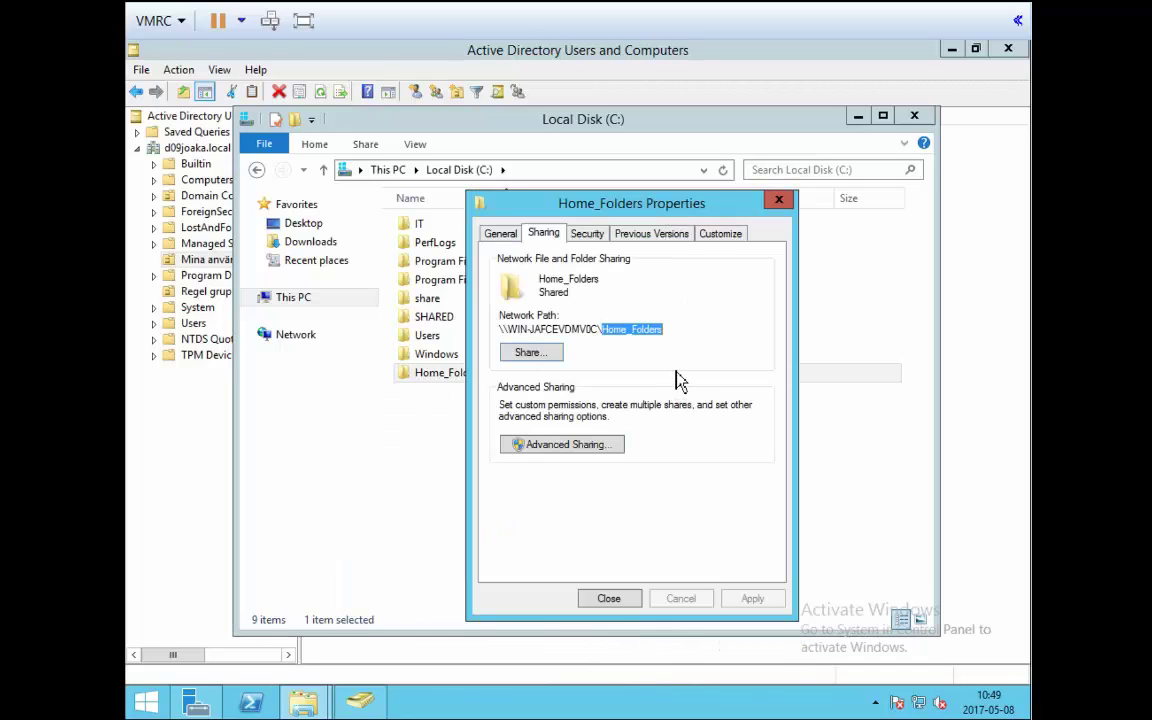
drag(507, 330, 565, 330)
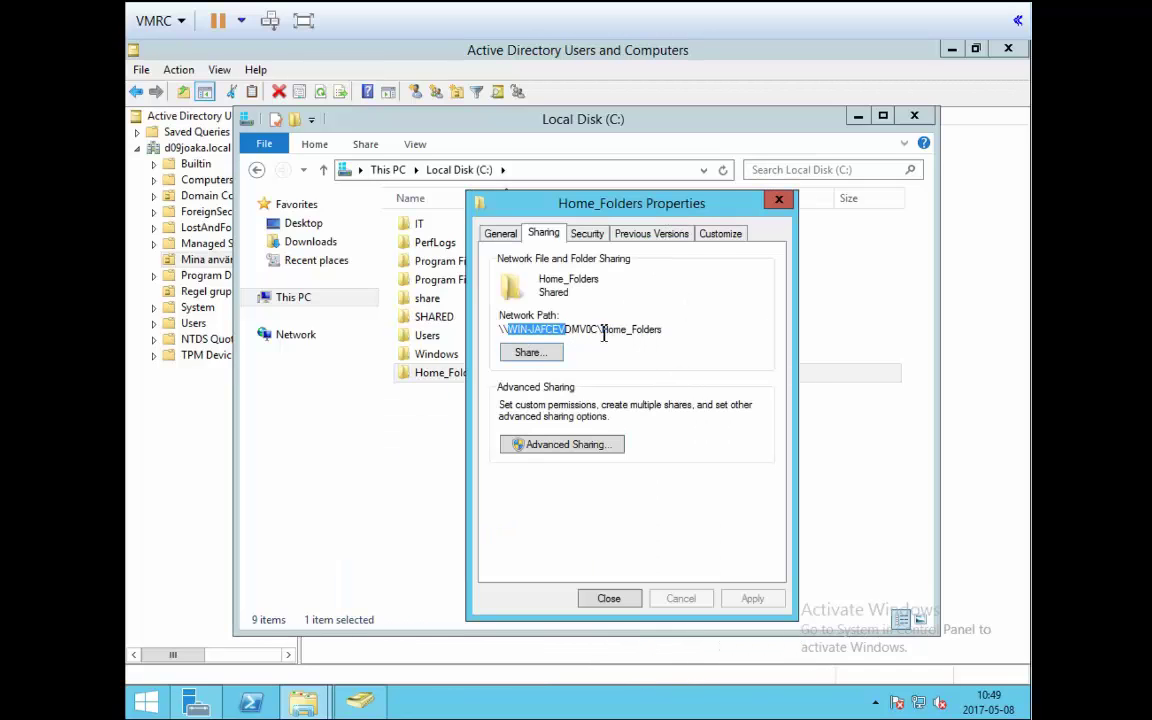
drag(672, 332, 502, 336)
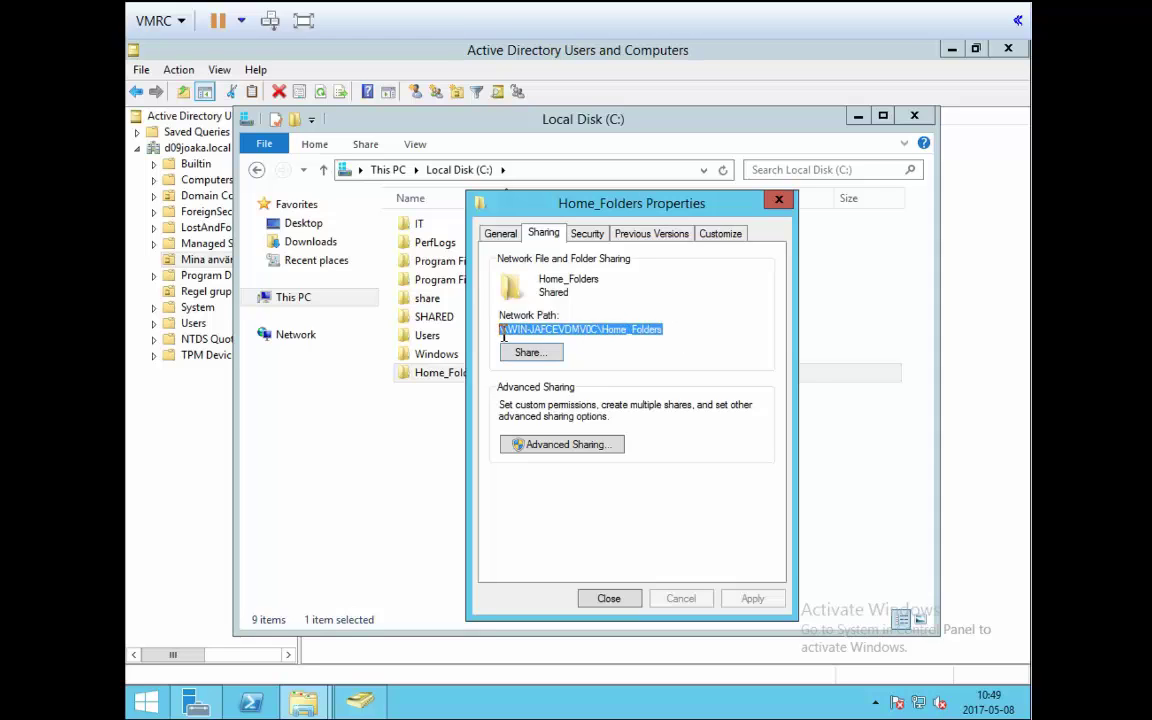
right_click(580, 329)
click(634, 383)
Open Active Directory Users and Computers from Server Manager Tools and show the Mina användare OU.
click(215, 706)
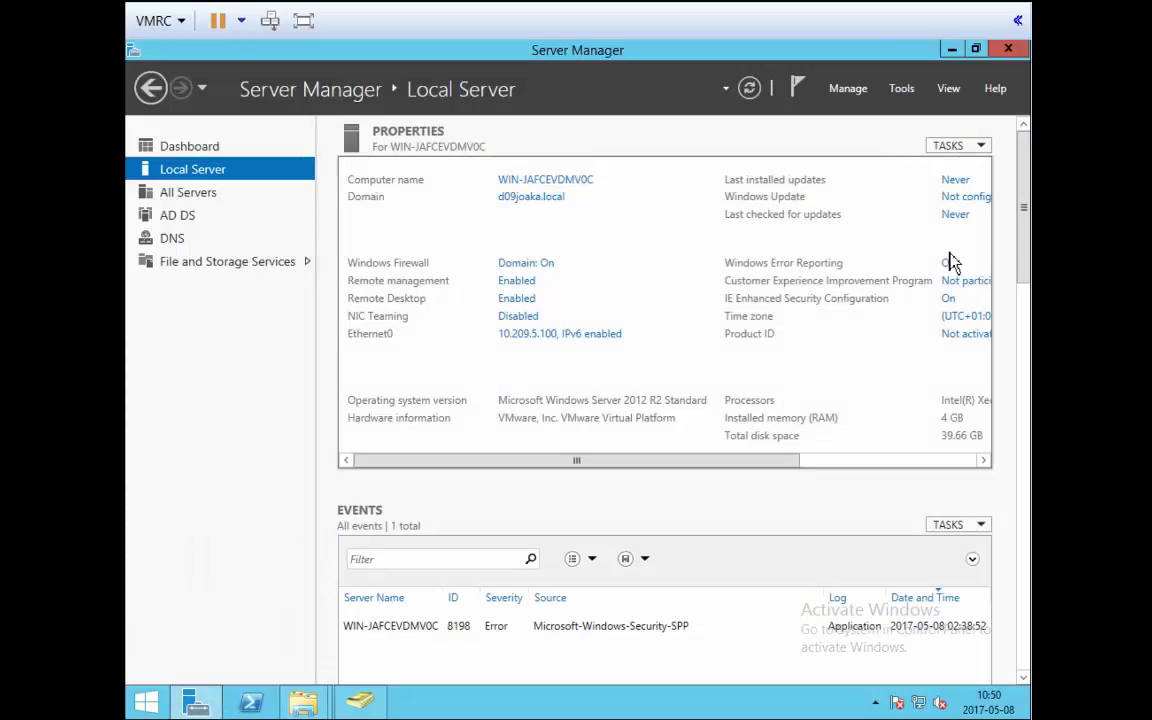
click(902, 90)
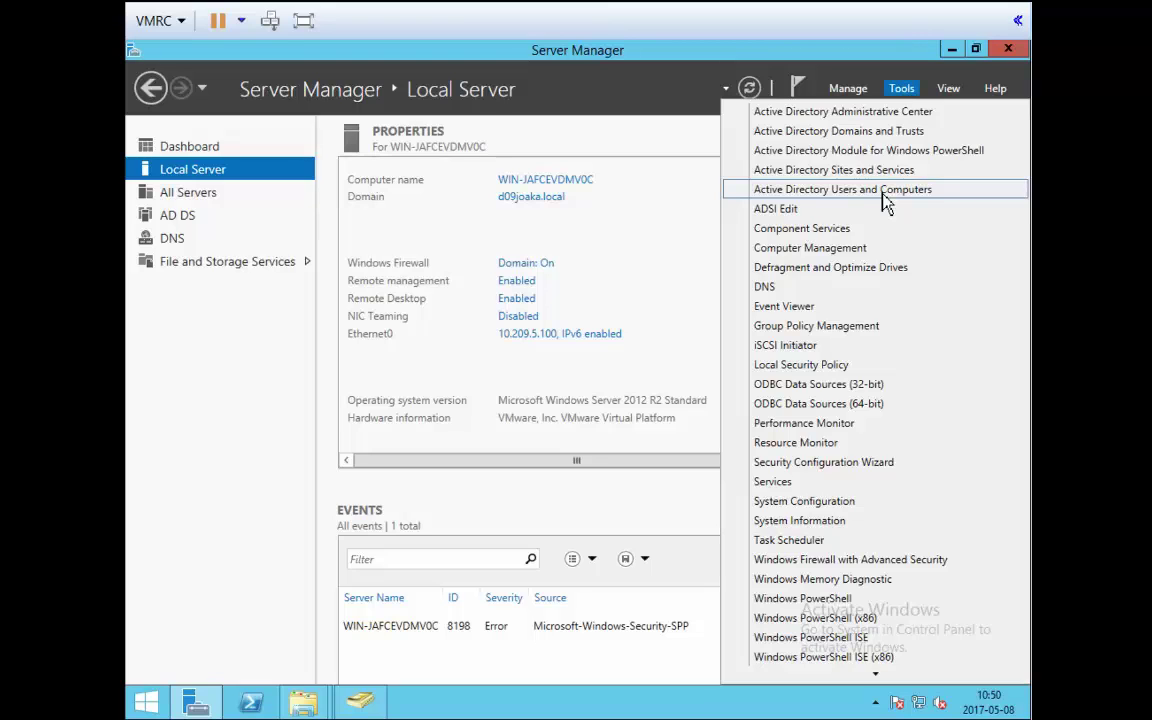
click(885, 195)
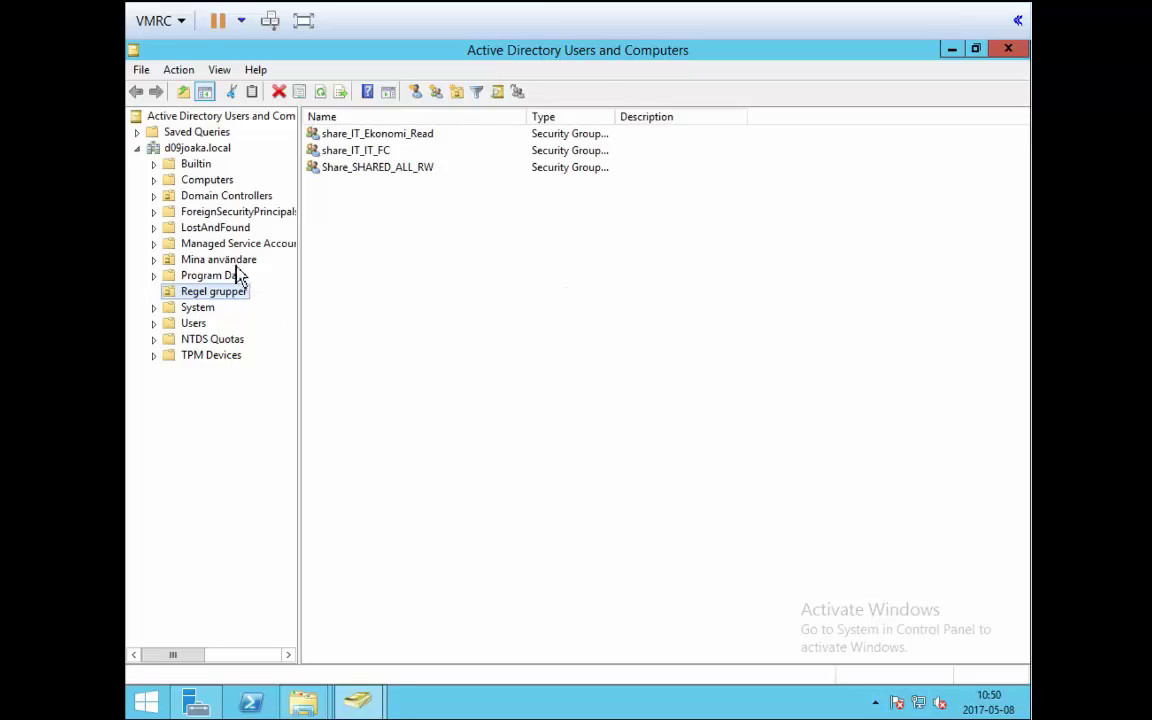
click(230, 260)
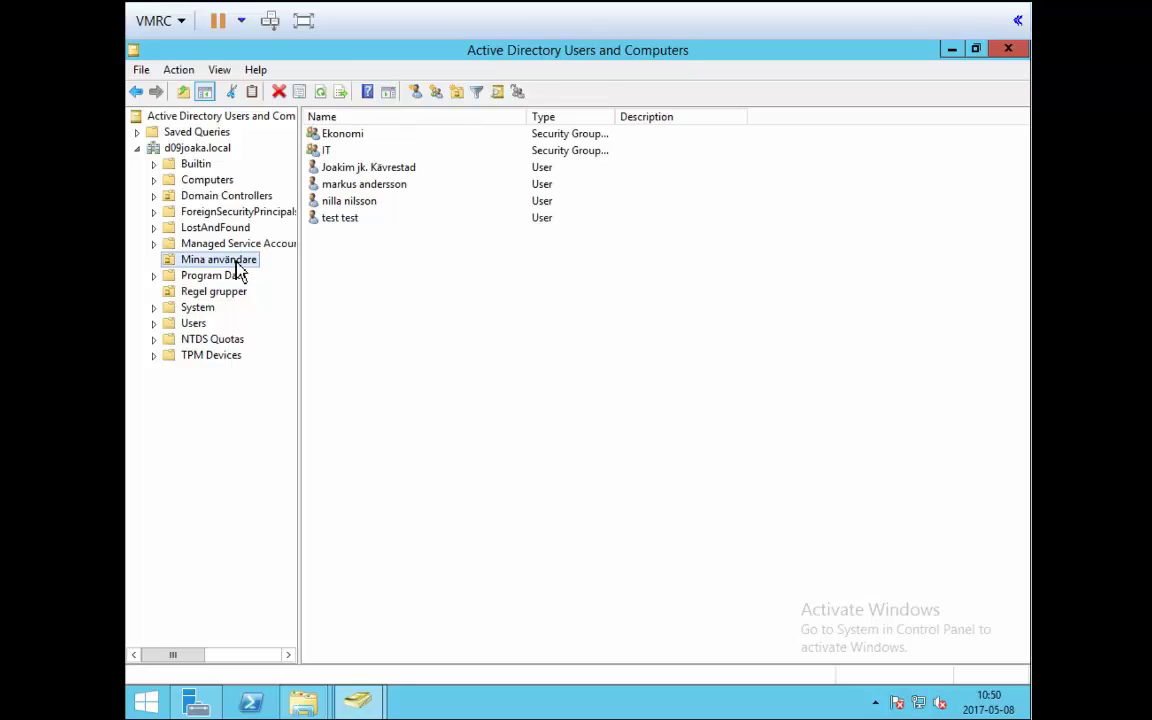
Select the four users in Mina användare and open their shared Properties dialog.
click(372, 289)
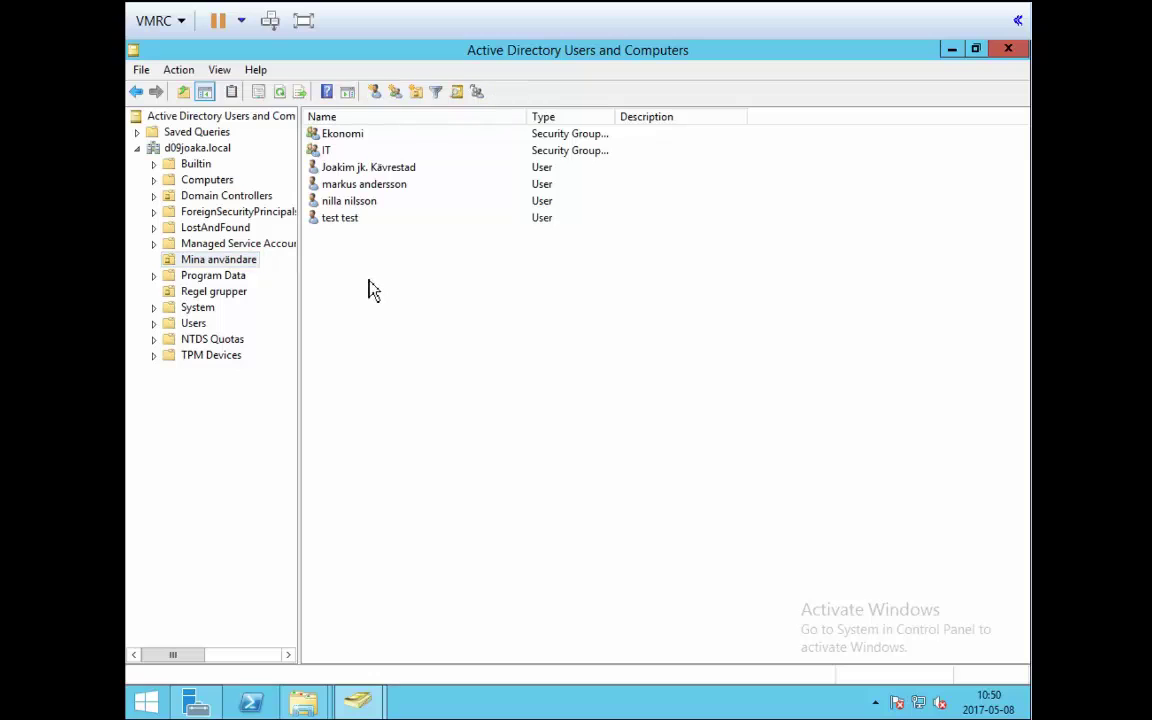
drag(360, 234, 355, 165)
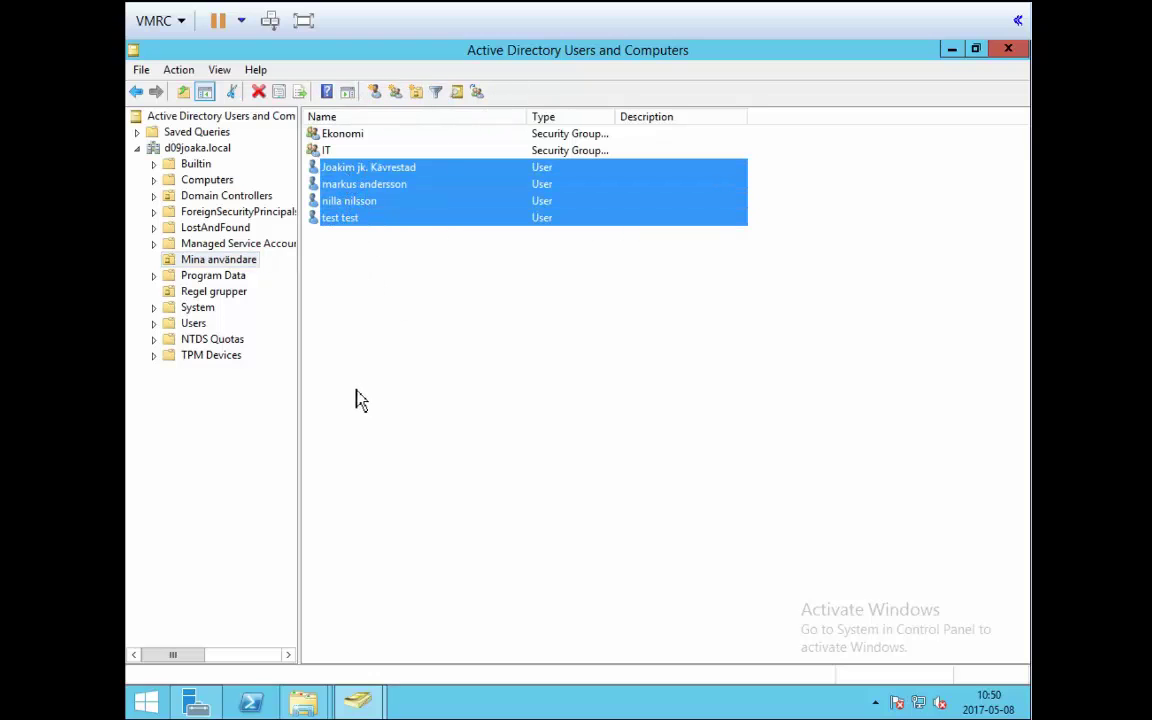
right_click(364, 200)
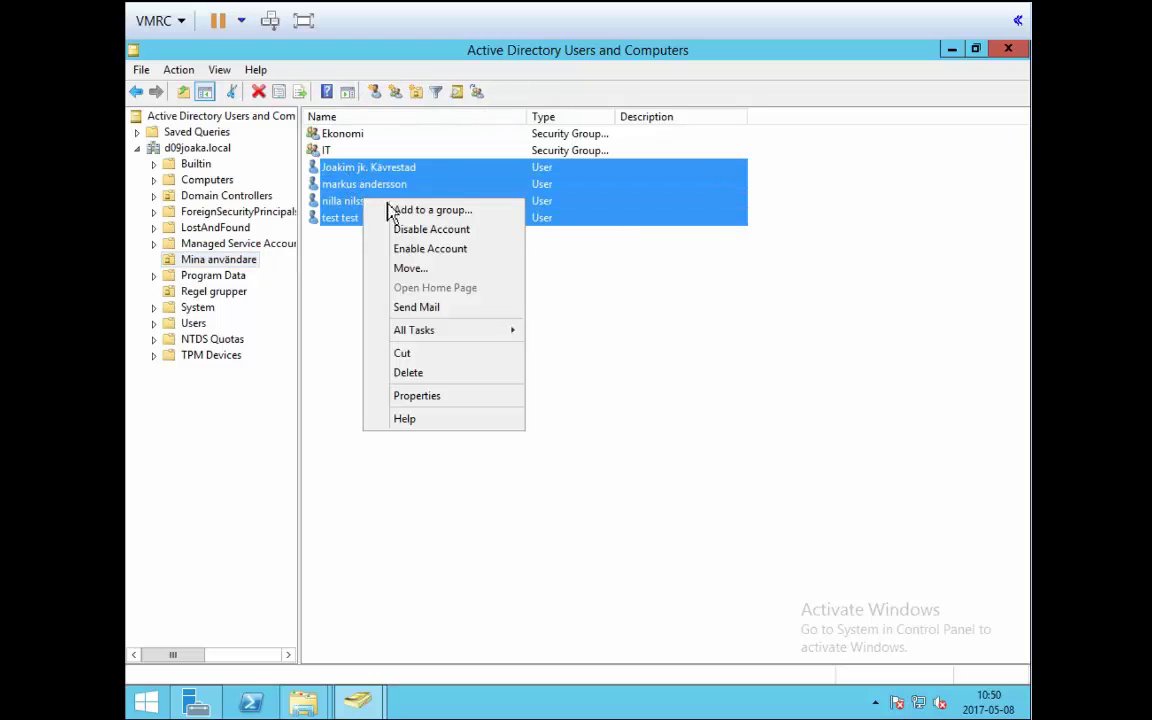
click(446, 398)
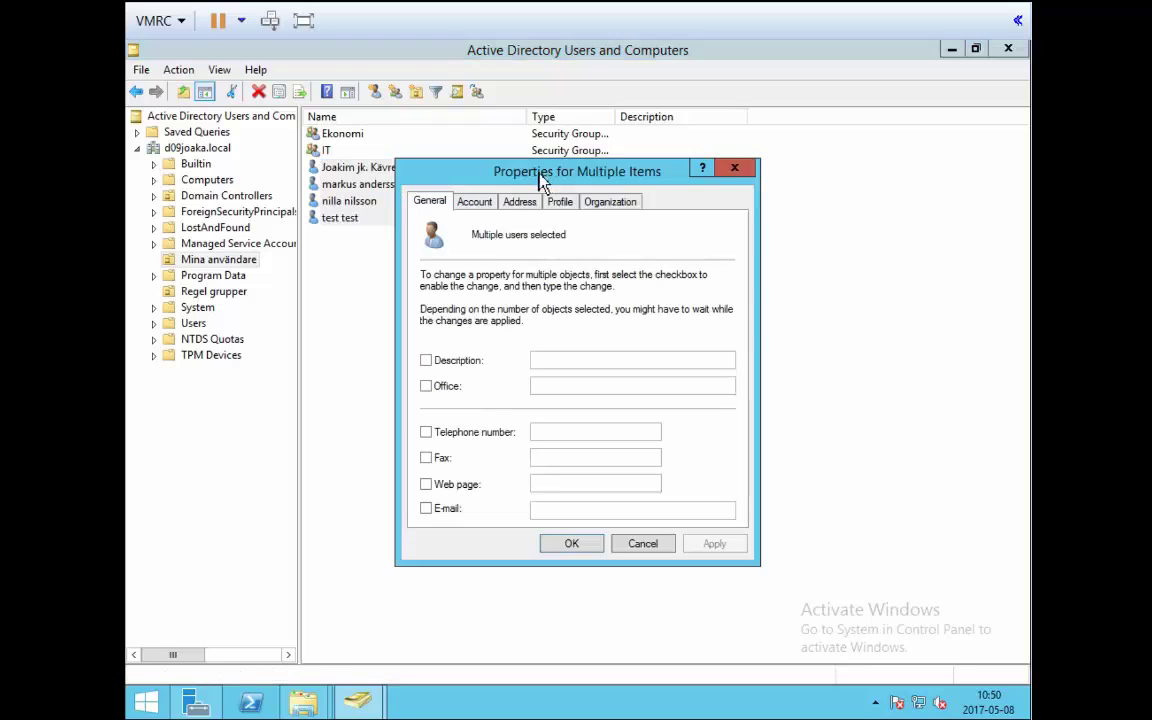
drag(538, 172, 429, 98)
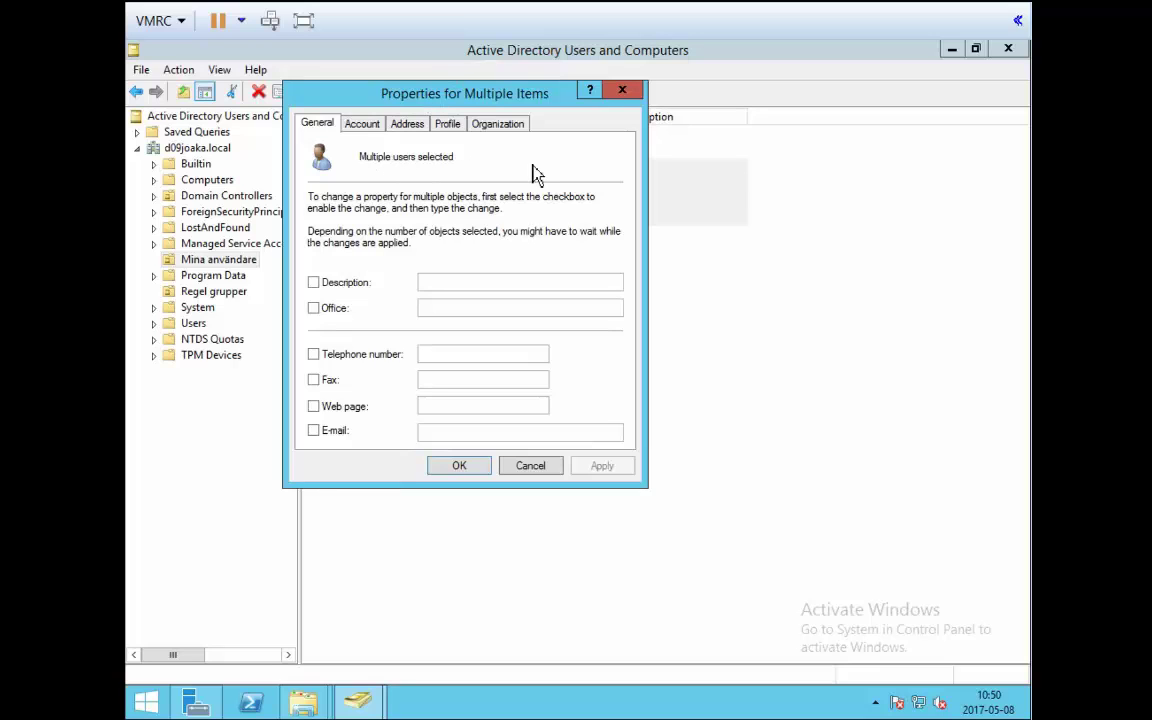
Close the multi-user dialog and briefly open and close a single user's properties.
click(622, 90)
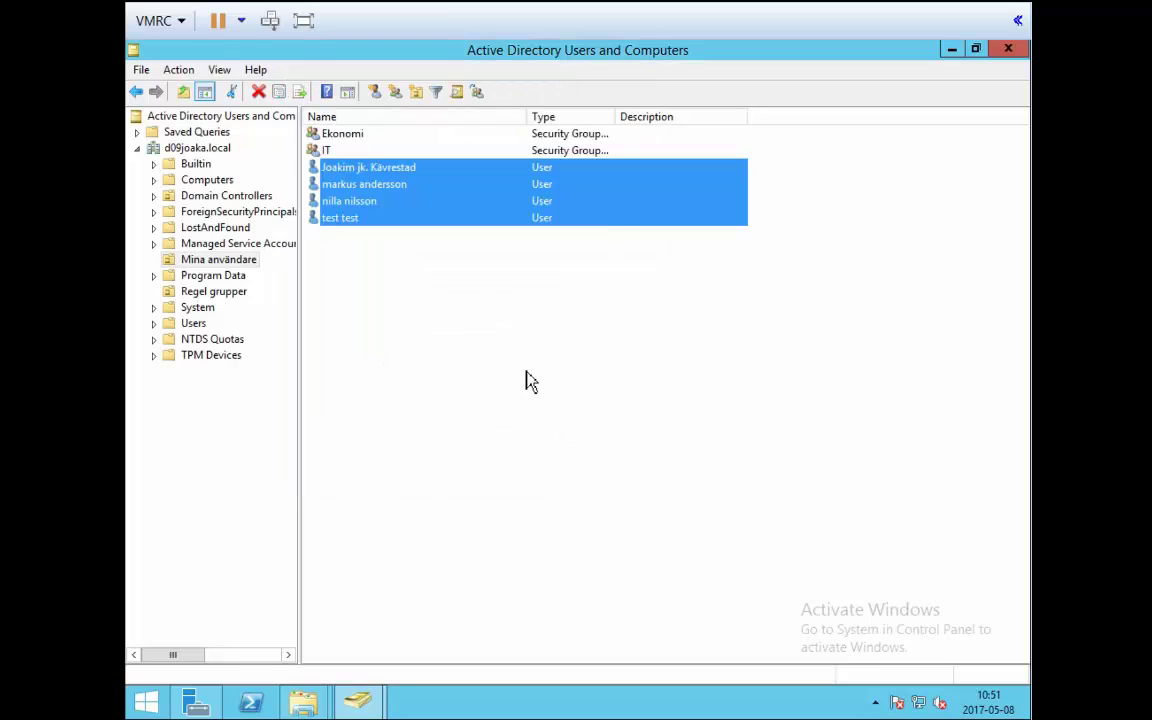
click(345, 233)
right_click(340, 230)
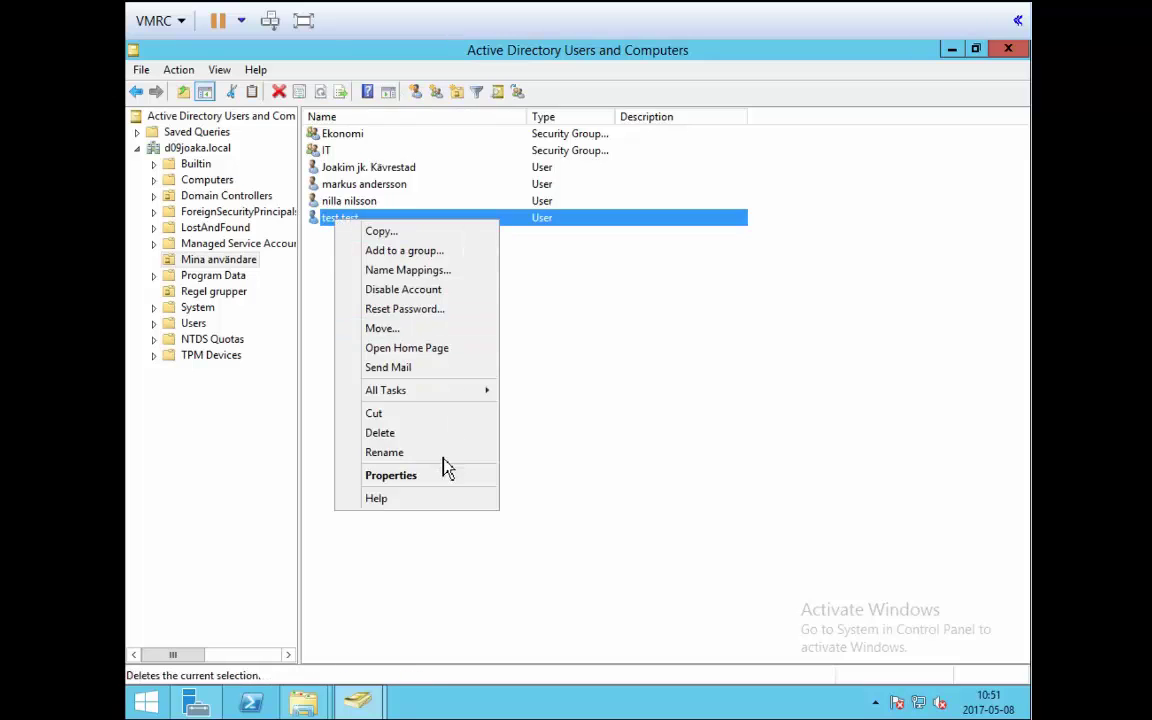
click(430, 480)
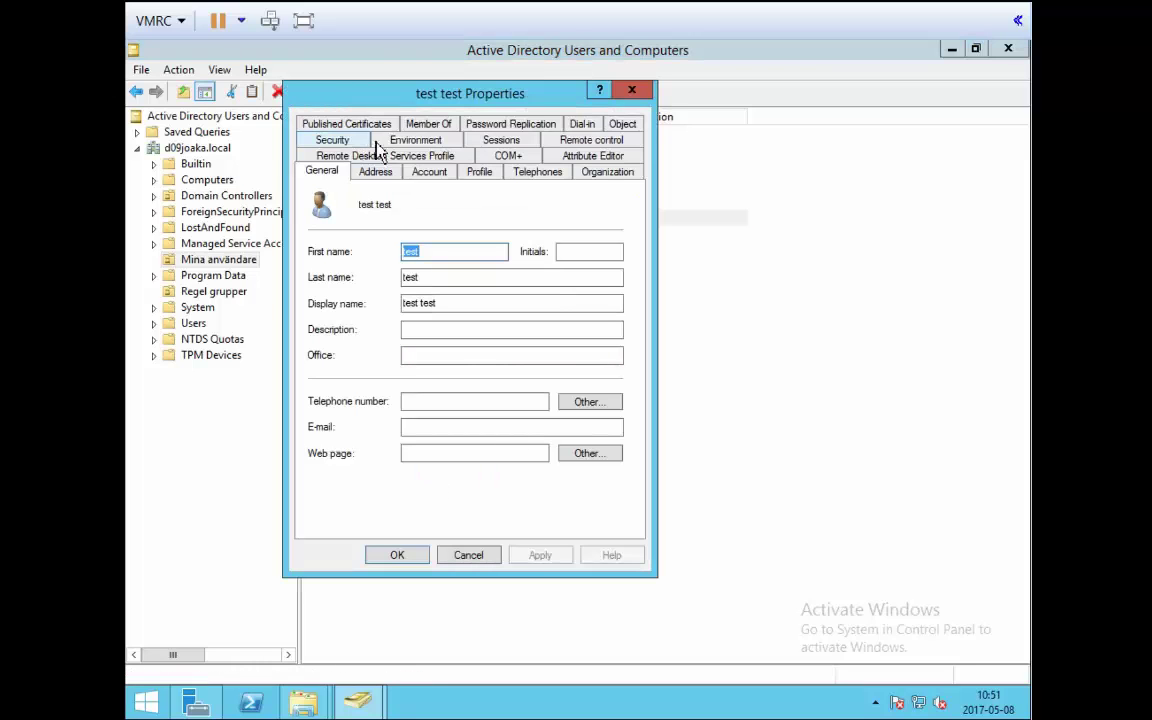
click(631, 90)
Reselect all four users and open their shared Properties on the Profile tab.
drag(340, 280, 342, 180)
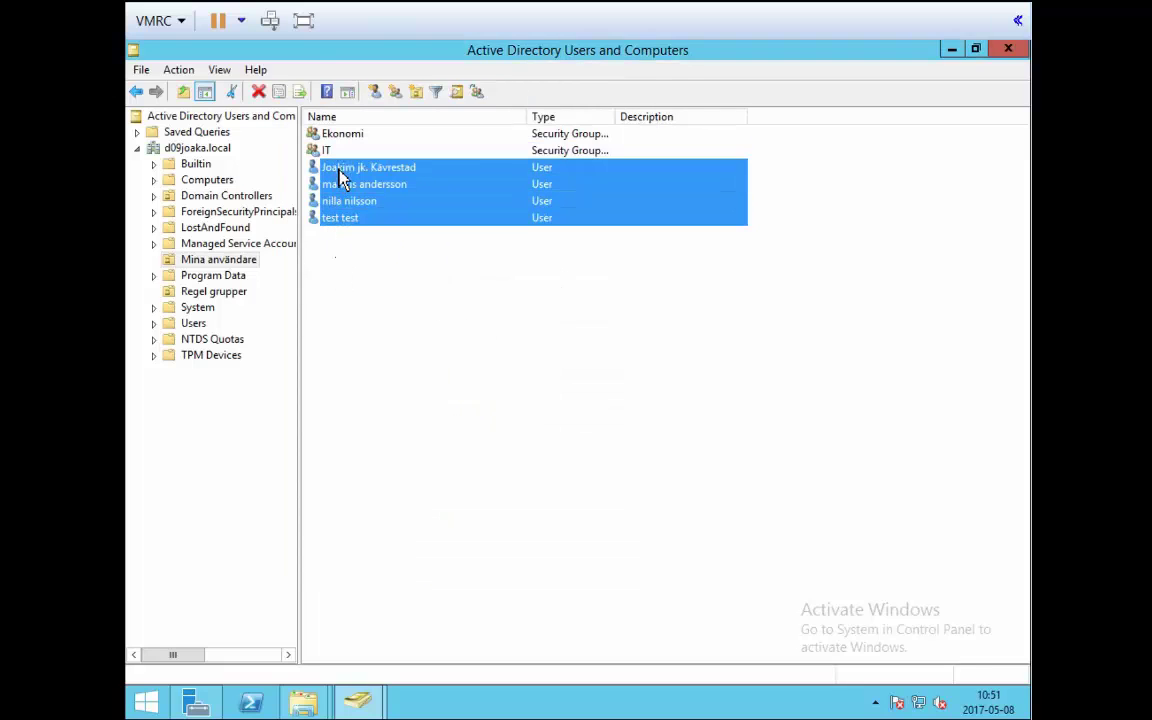
right_click(348, 203)
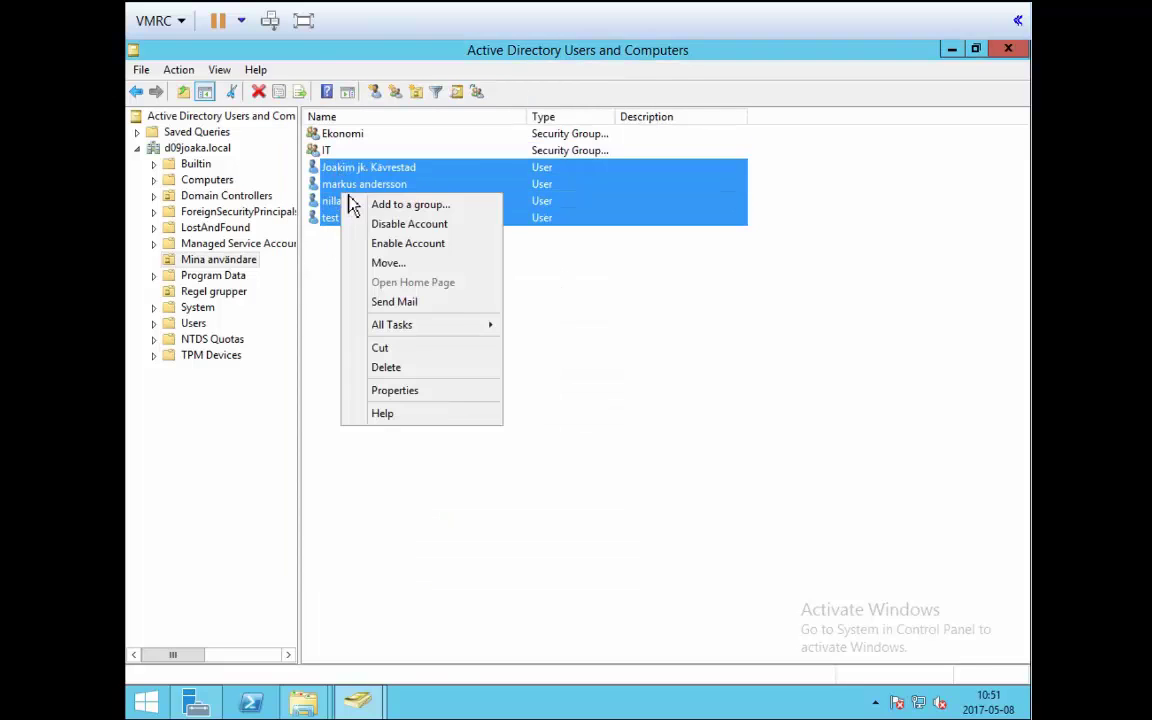
click(435, 392)
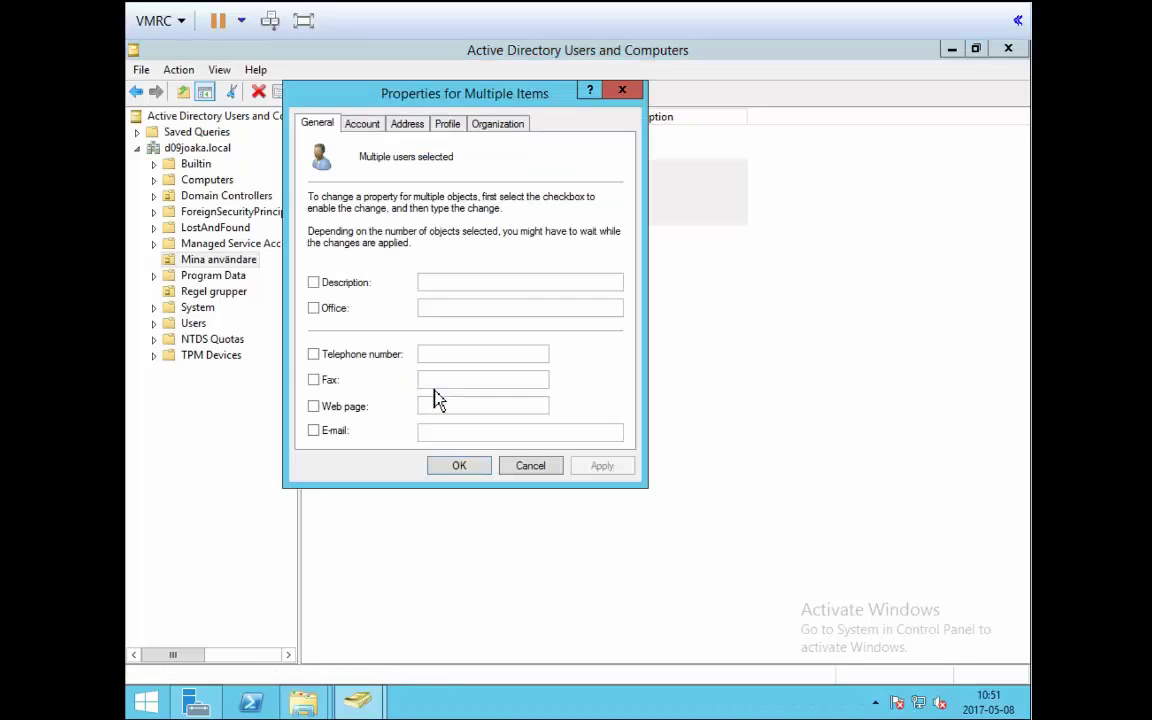
click(366, 126)
click(406, 124)
click(445, 128)
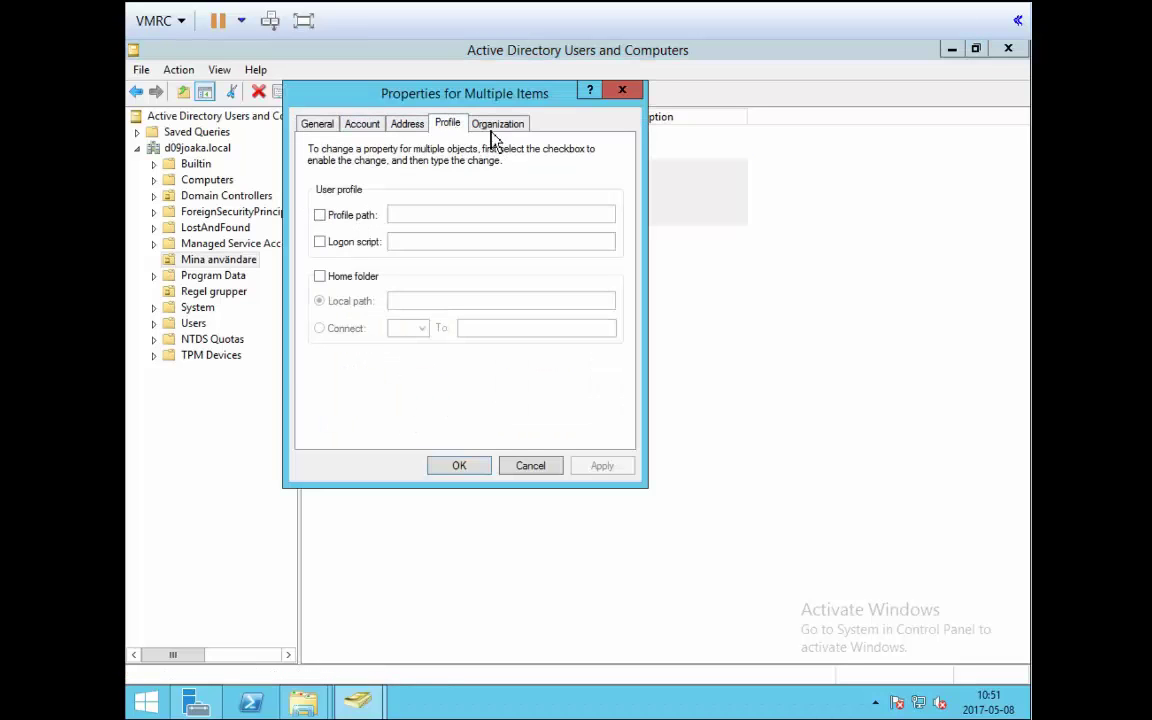
click(478, 130)
click(452, 130)
Enable a Home folder that connects as drive Z:, then lock the server session.
click(320, 279)
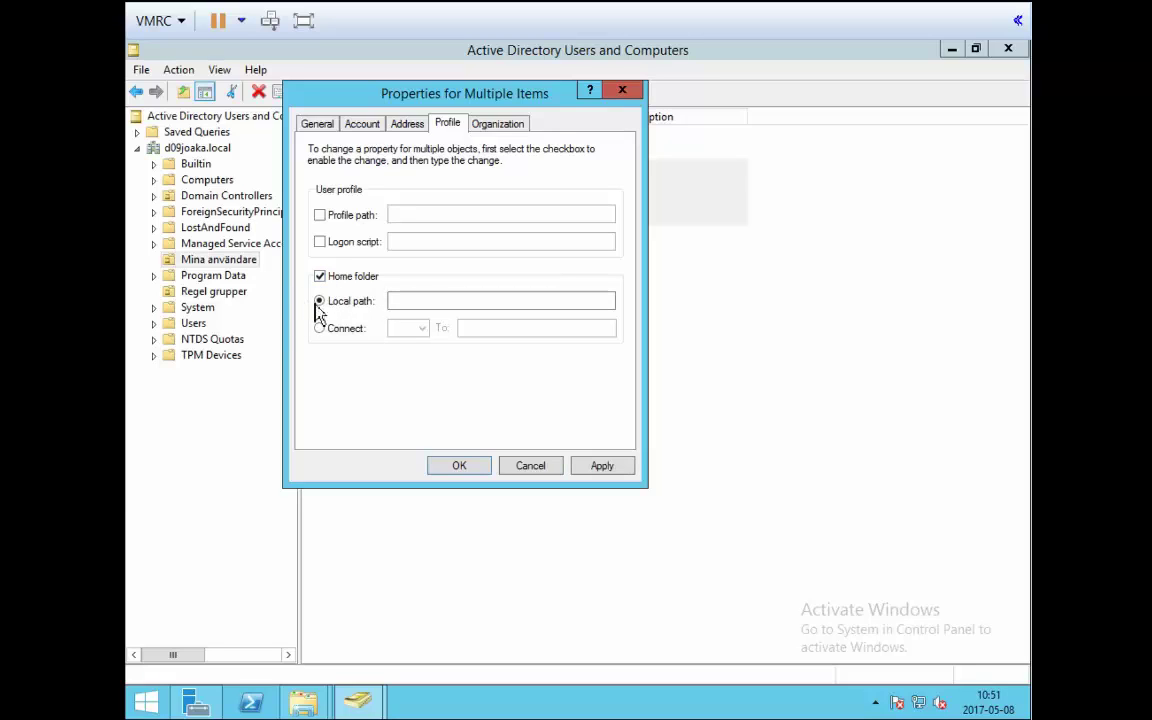
click(342, 333)
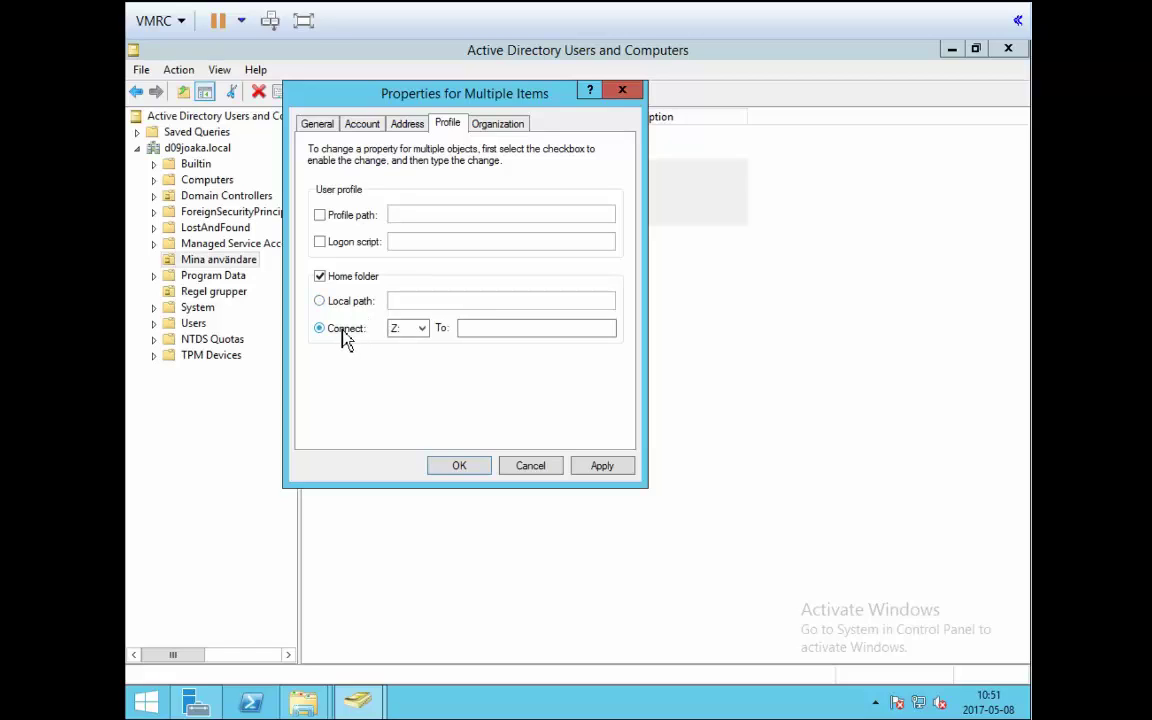
click(335, 310)
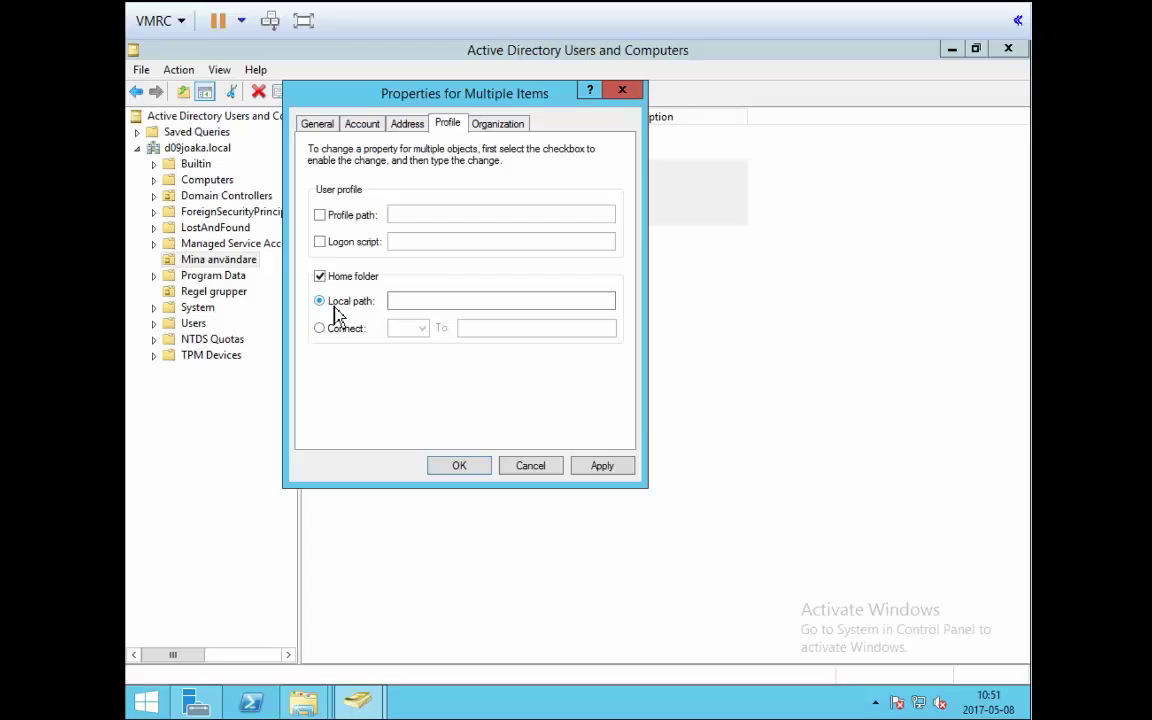
click(336, 331)
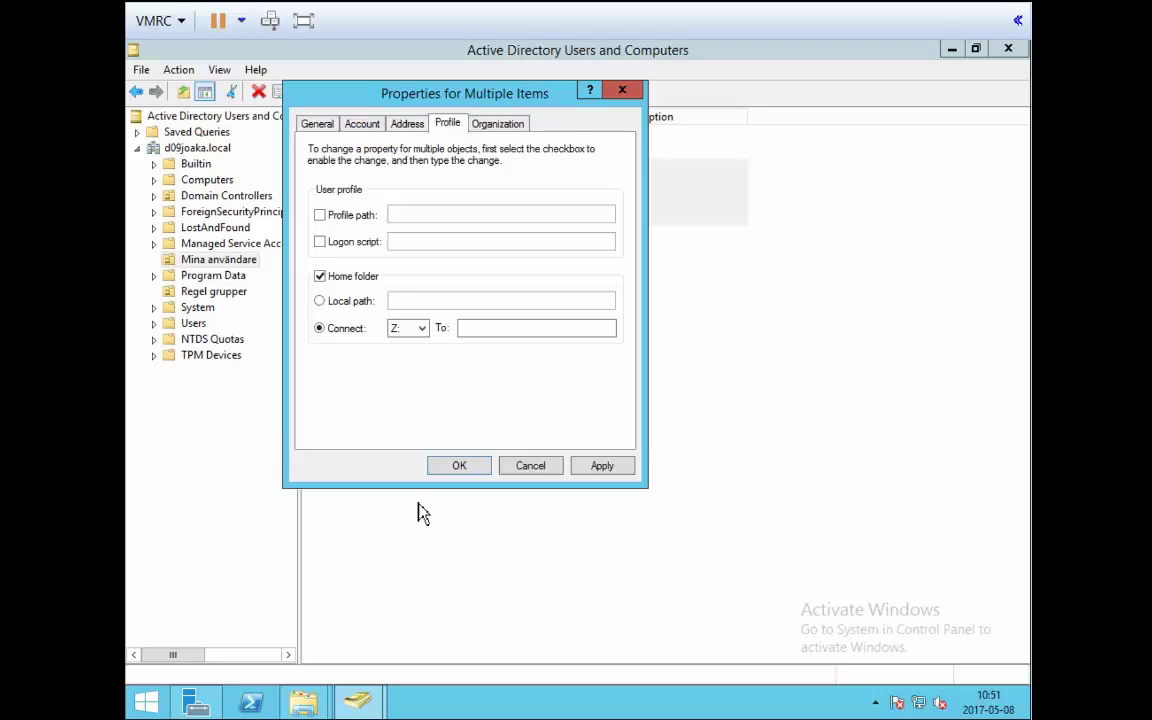
click(424, 334)
click(424, 334)
key(super+l)
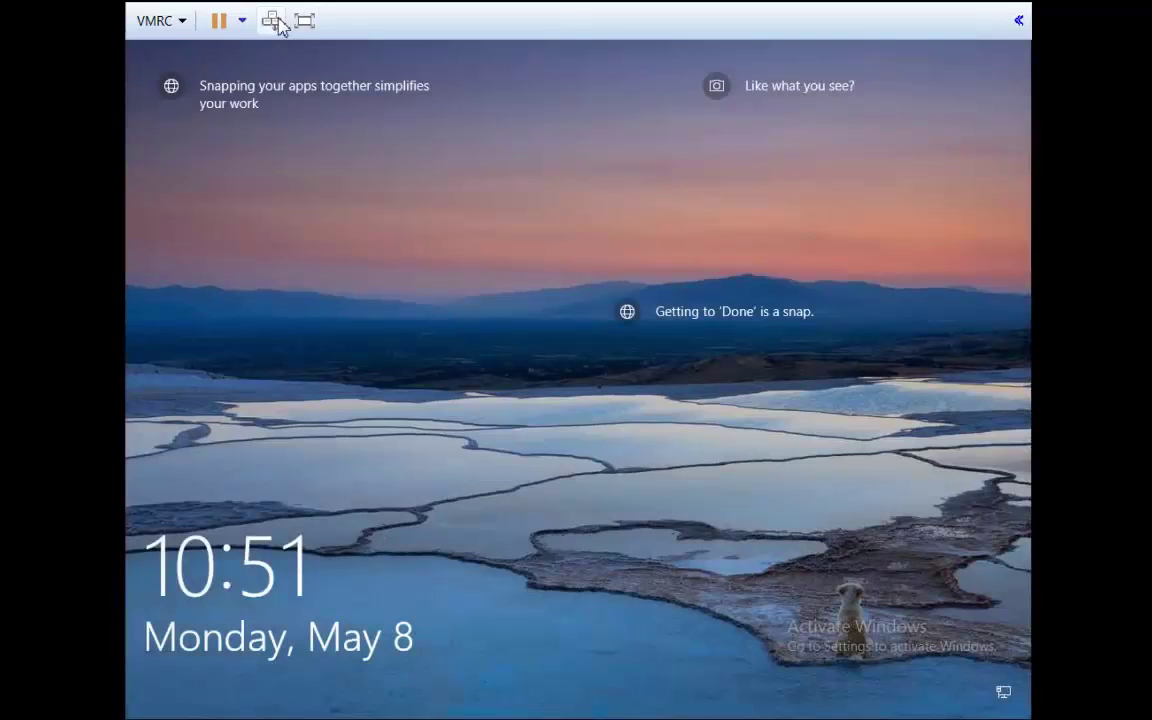
Sign in to the Windows 10 client as a domain user, dismiss the network warning, and open This PC.
click(514, 360)
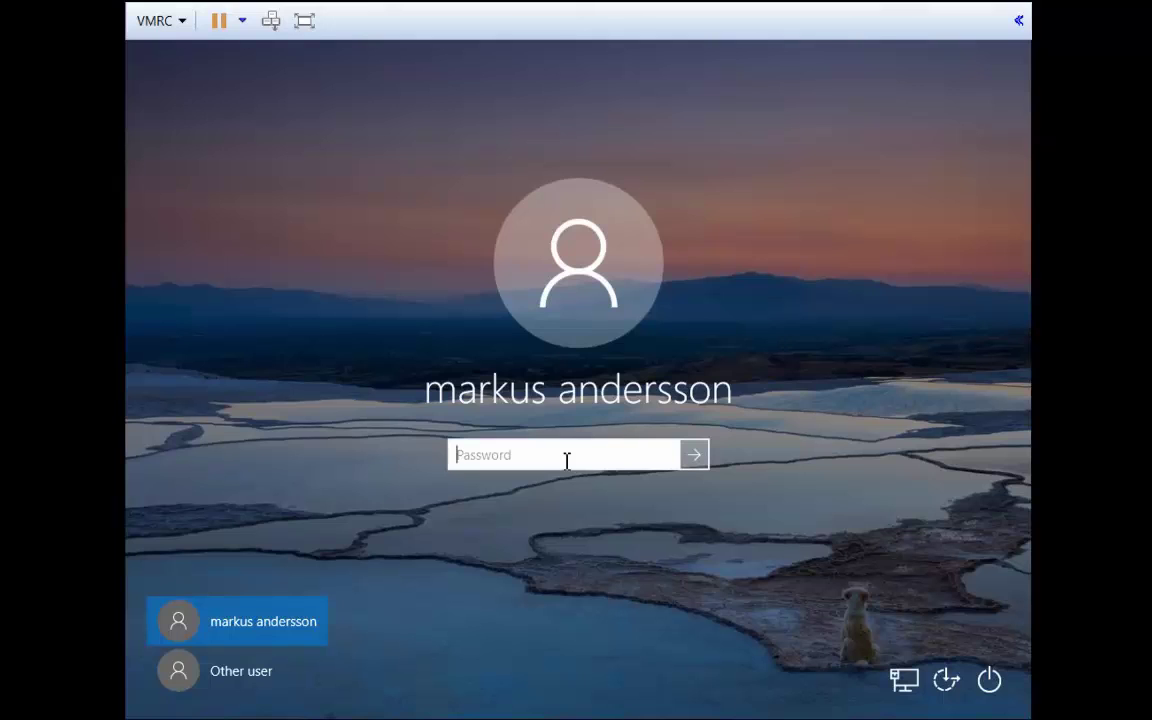
text(******)
key(Return)
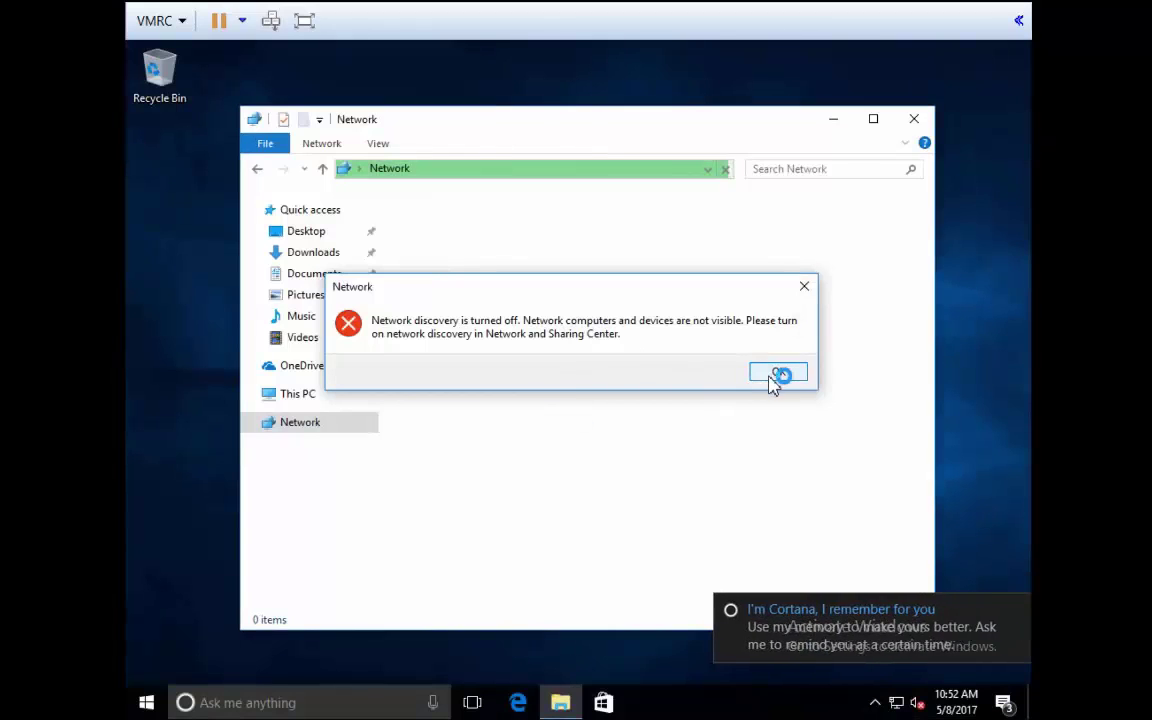
click(778, 371)
click(316, 421)
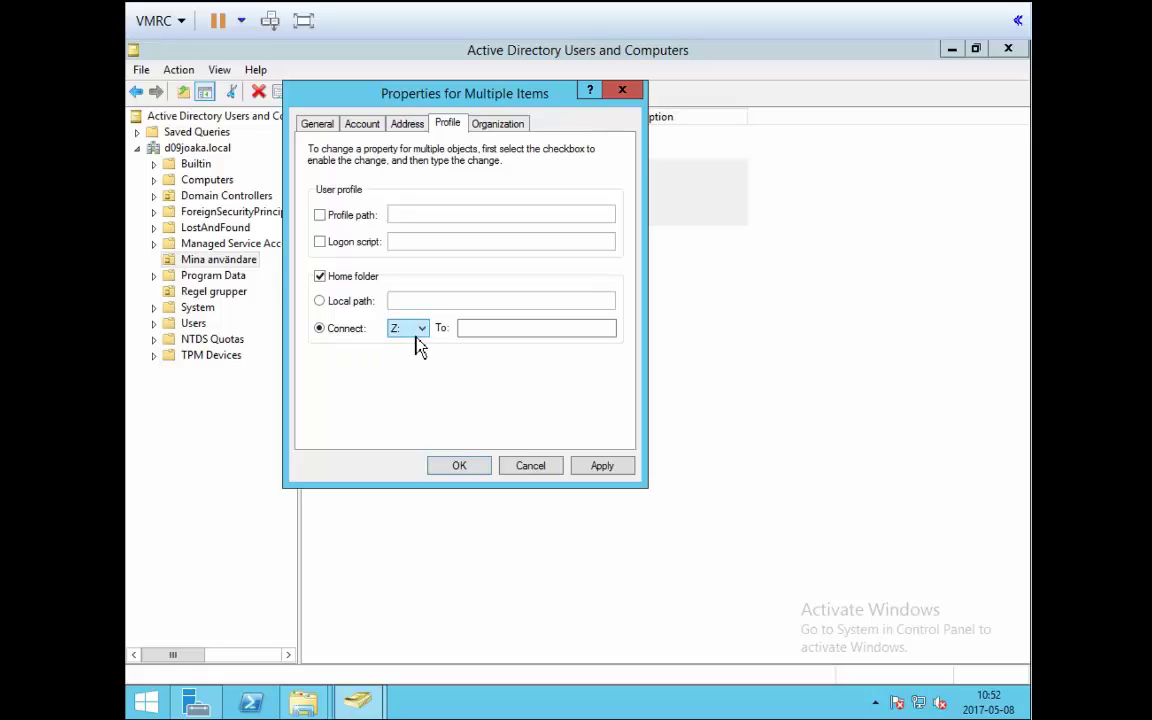
Enter the Z: home folder path by pasting \\WIN-JAFCEVDMV0C\Home_Folders and appending \%USERNAME%.
click(498, 330)
key(ctrl+v)
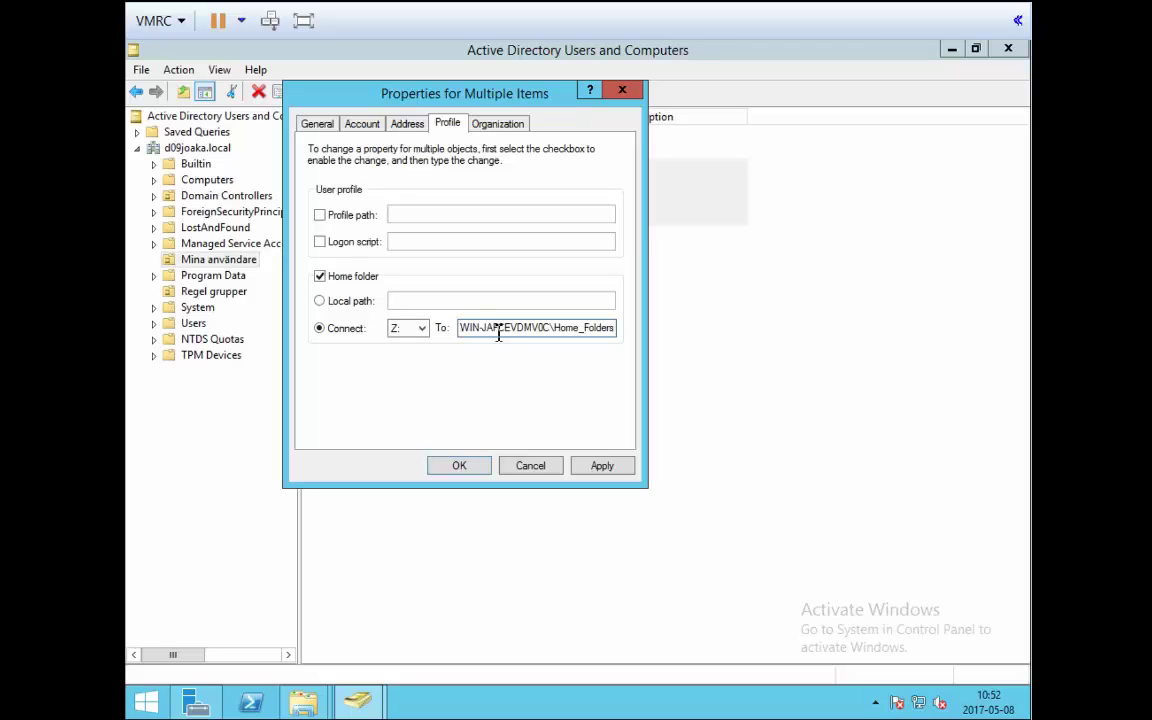
drag(463, 337, 458, 330)
click(477, 336)
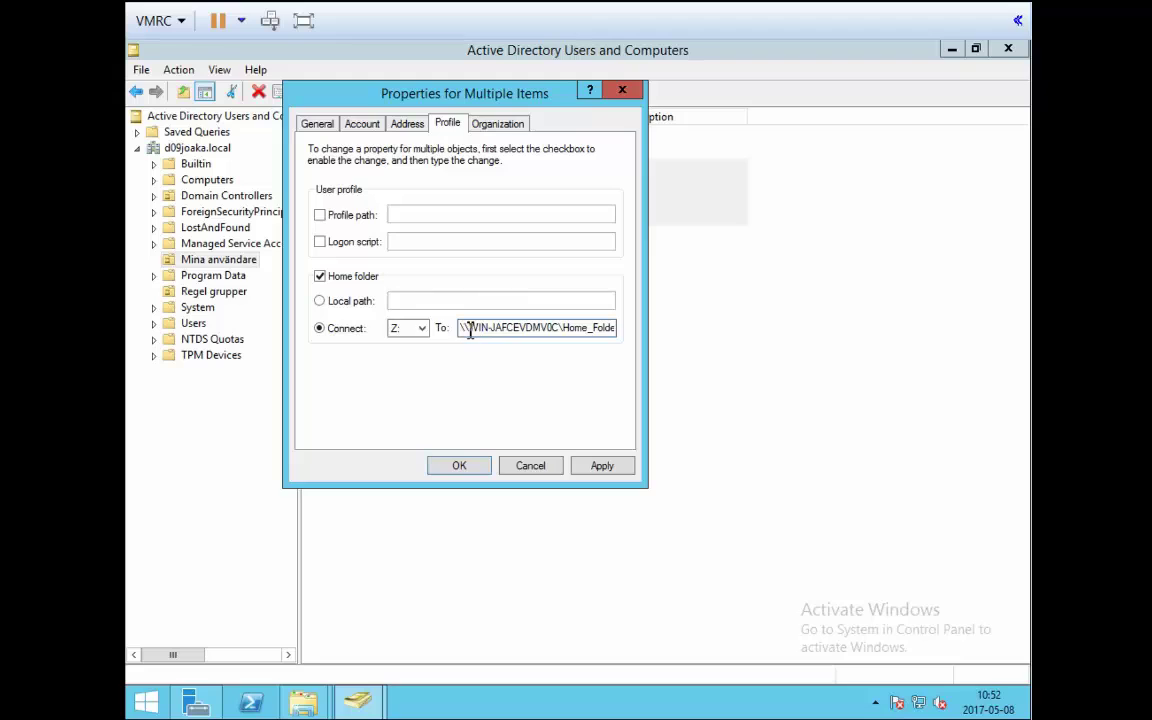
drag(469, 329, 694, 329)
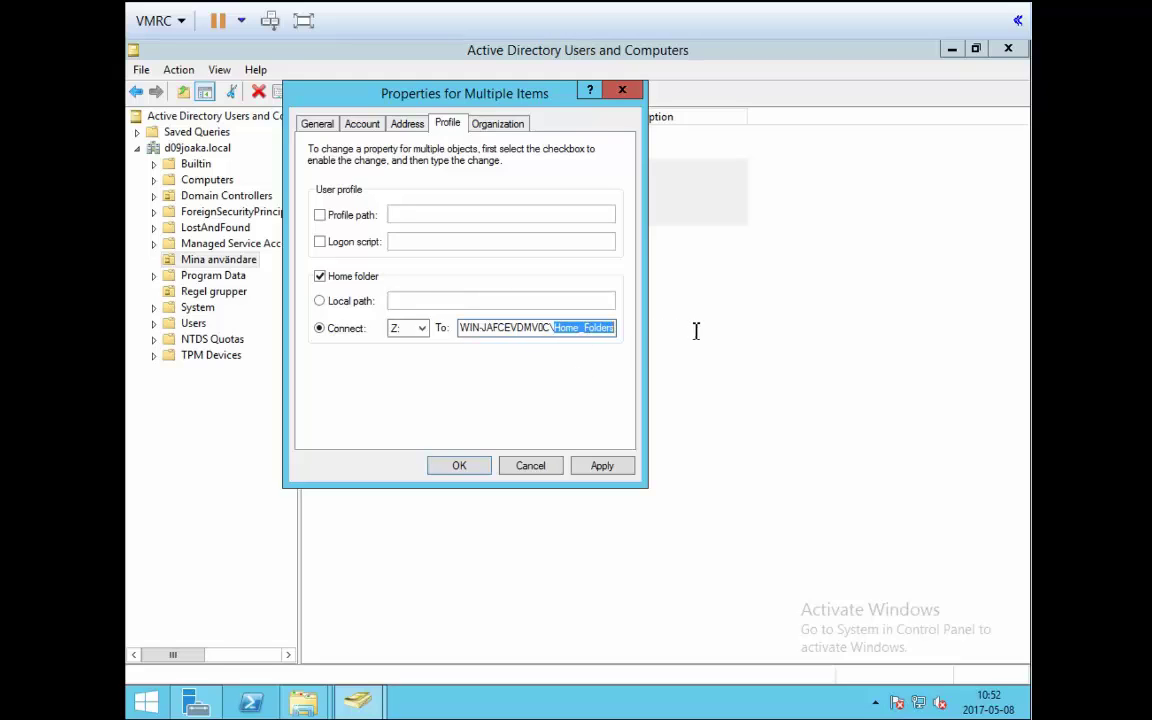
click(616, 330)
text(\)
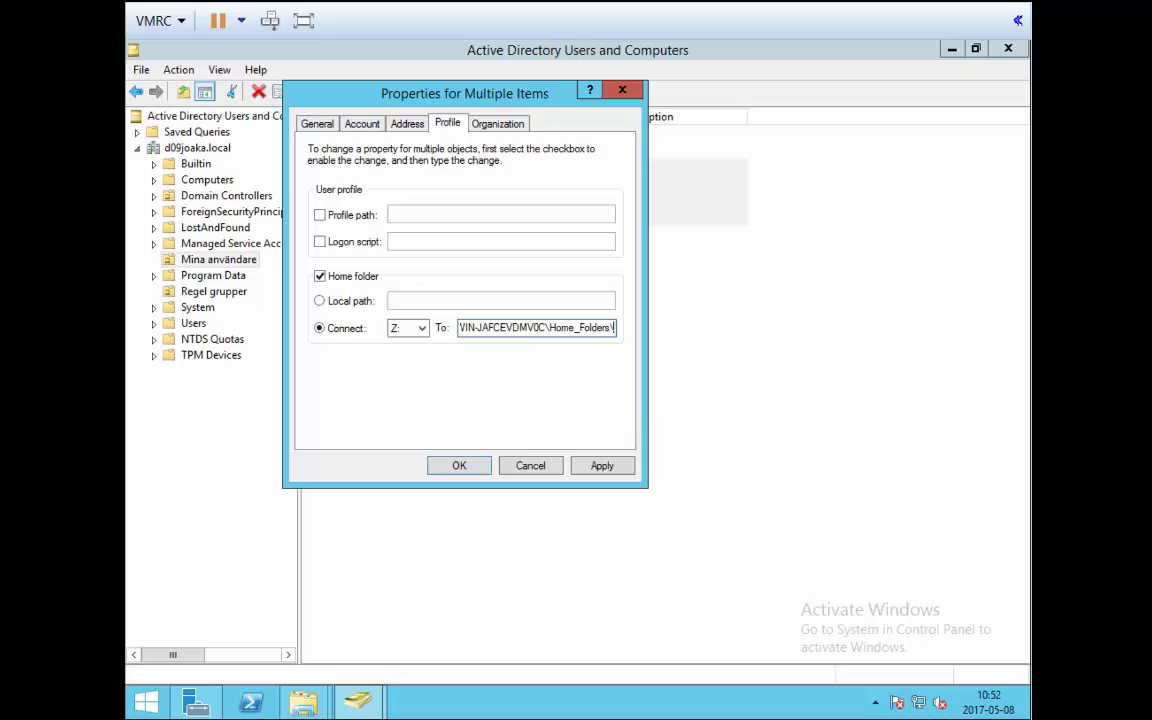
text(%)
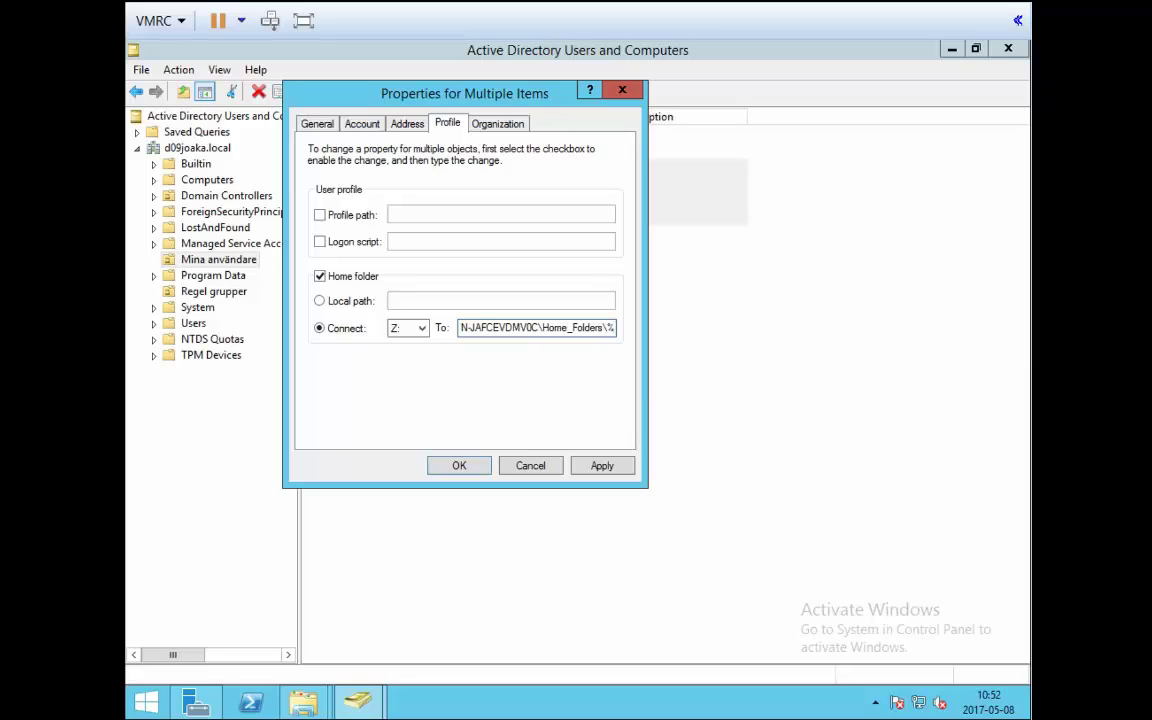
text(USERNAME%)
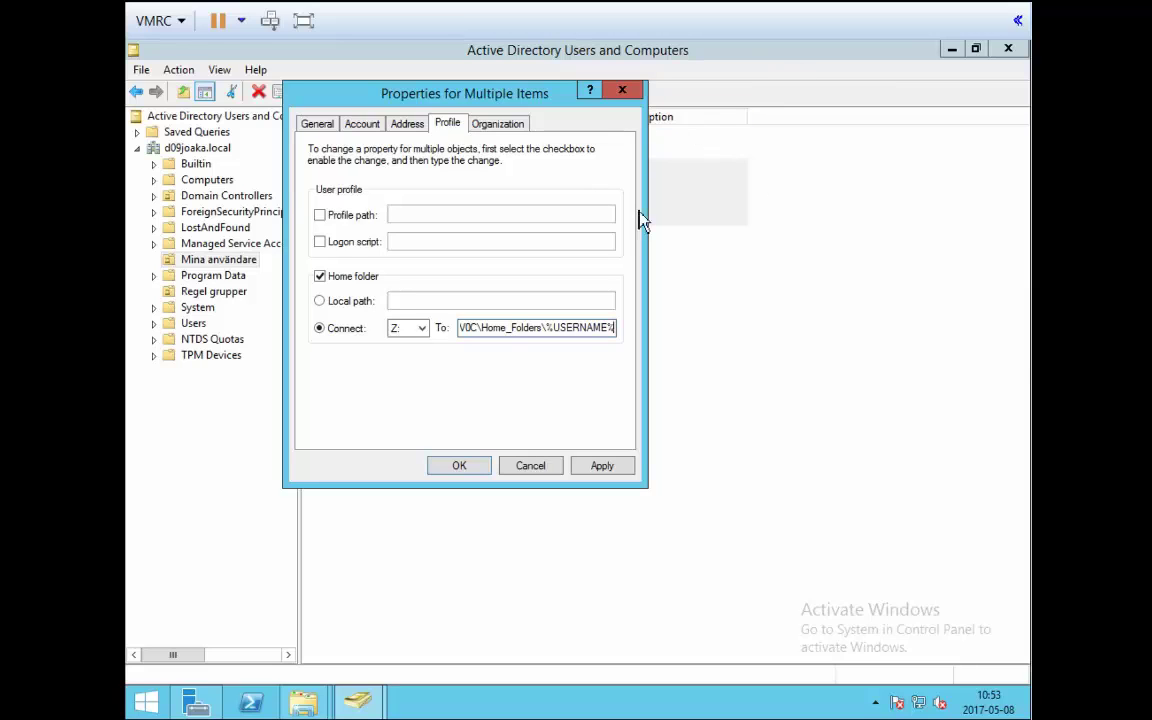
Apply the Z: home folder \\WIN-JAFCEVDMV0C\Home_Folders\%USERNAME% to all four users and close the dialog.
drag(530, 102, 662, 316)
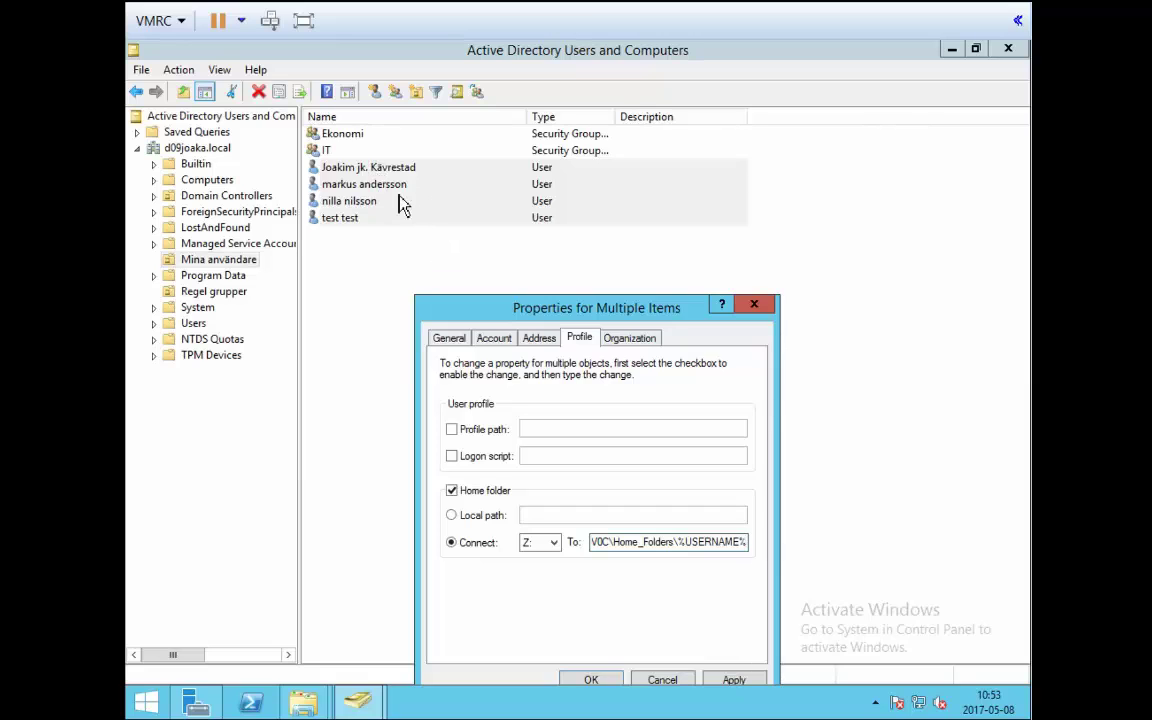
drag(456, 306, 432, 205)
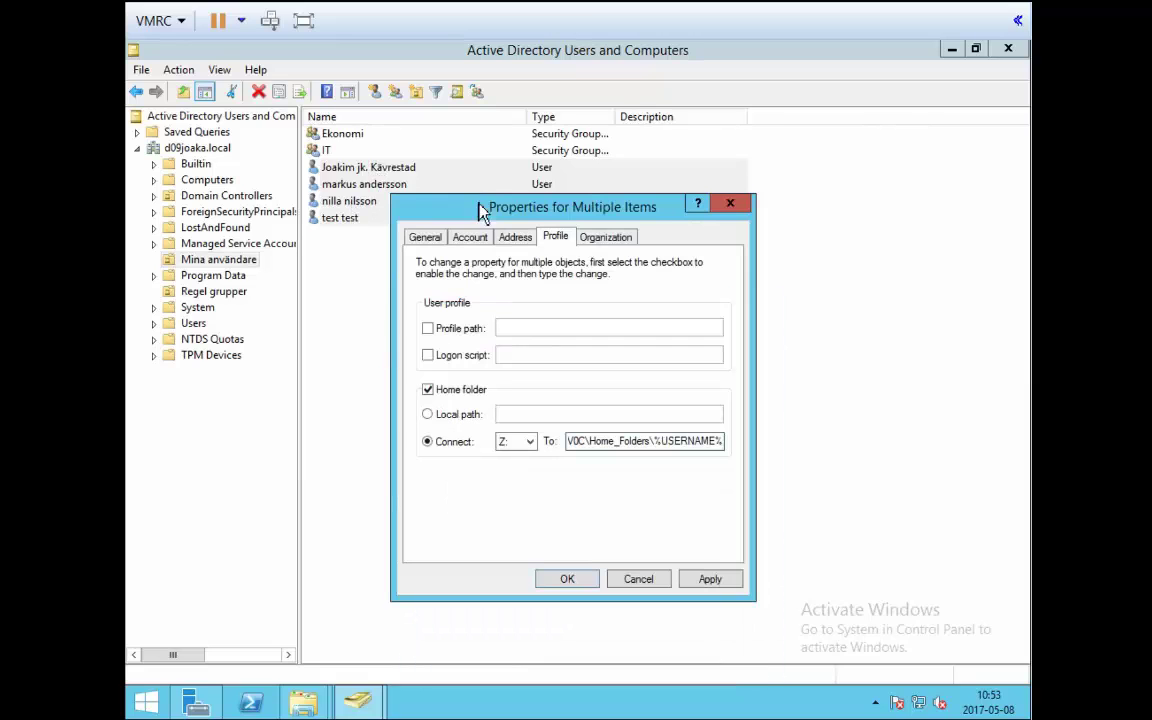
drag(515, 205, 501, 188)
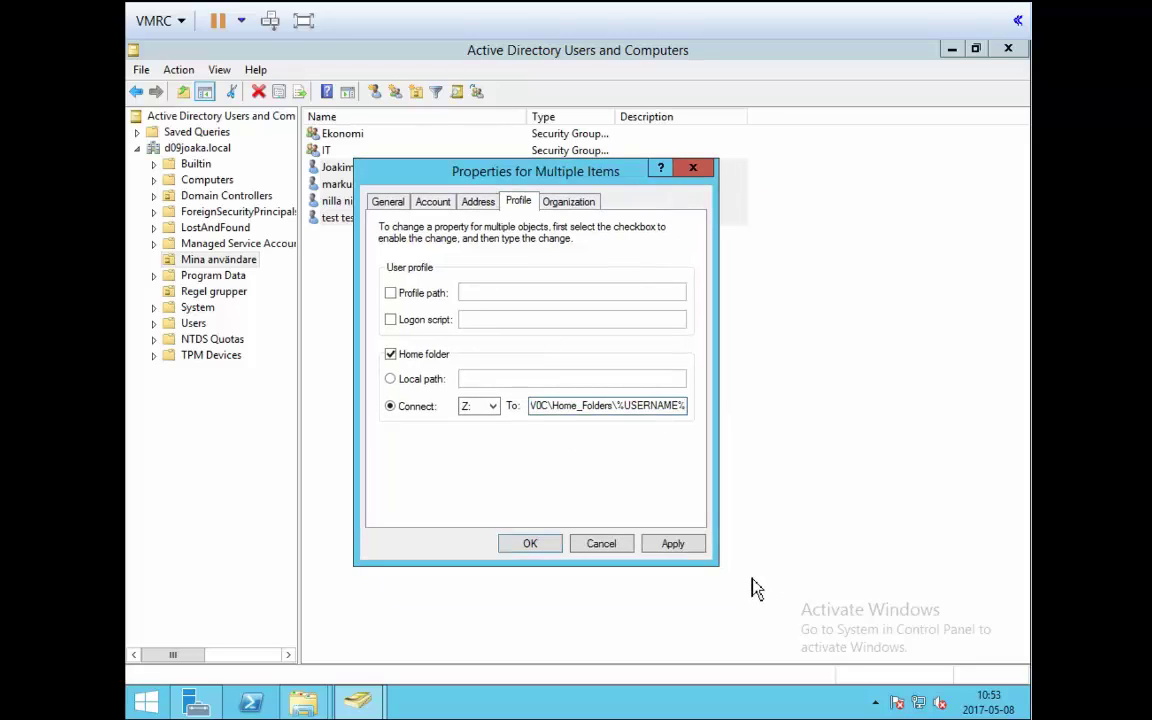
click(686, 552)
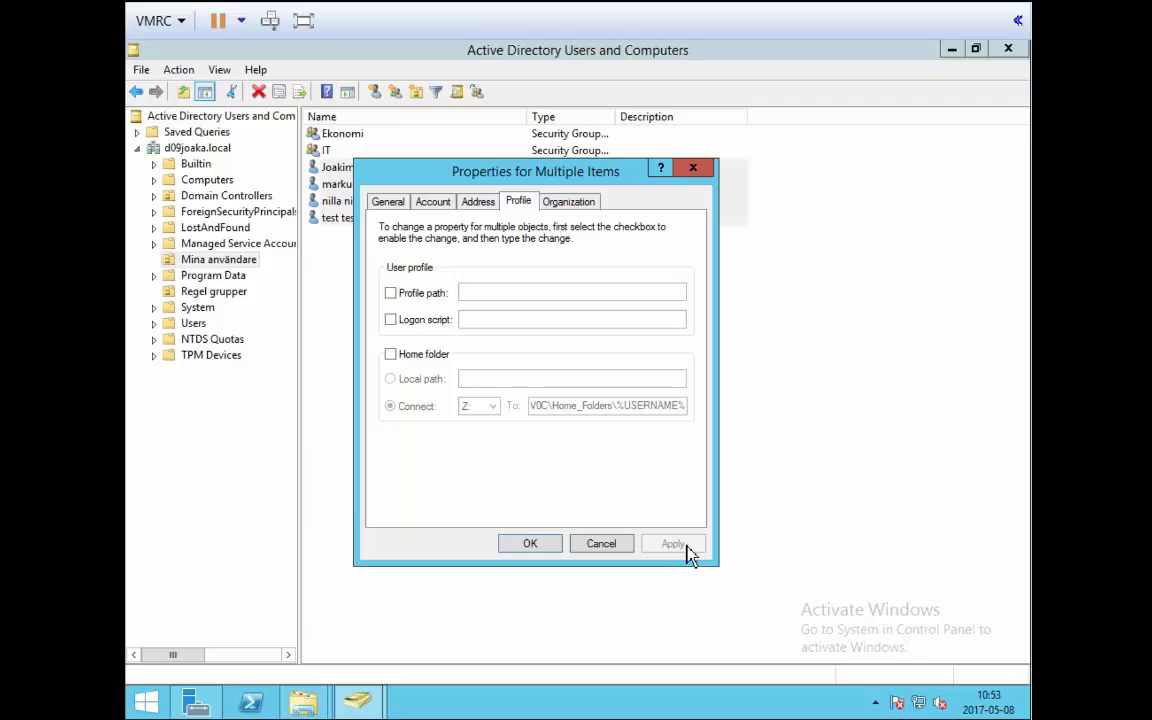
click(545, 550)
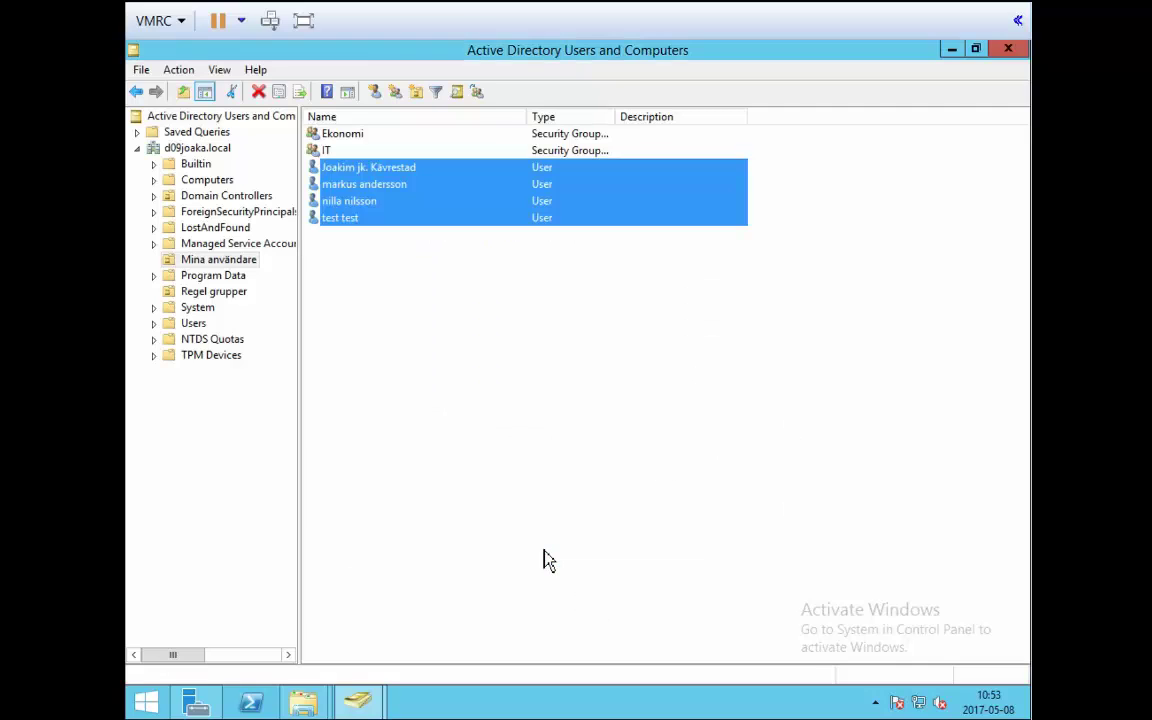
click(528, 438)
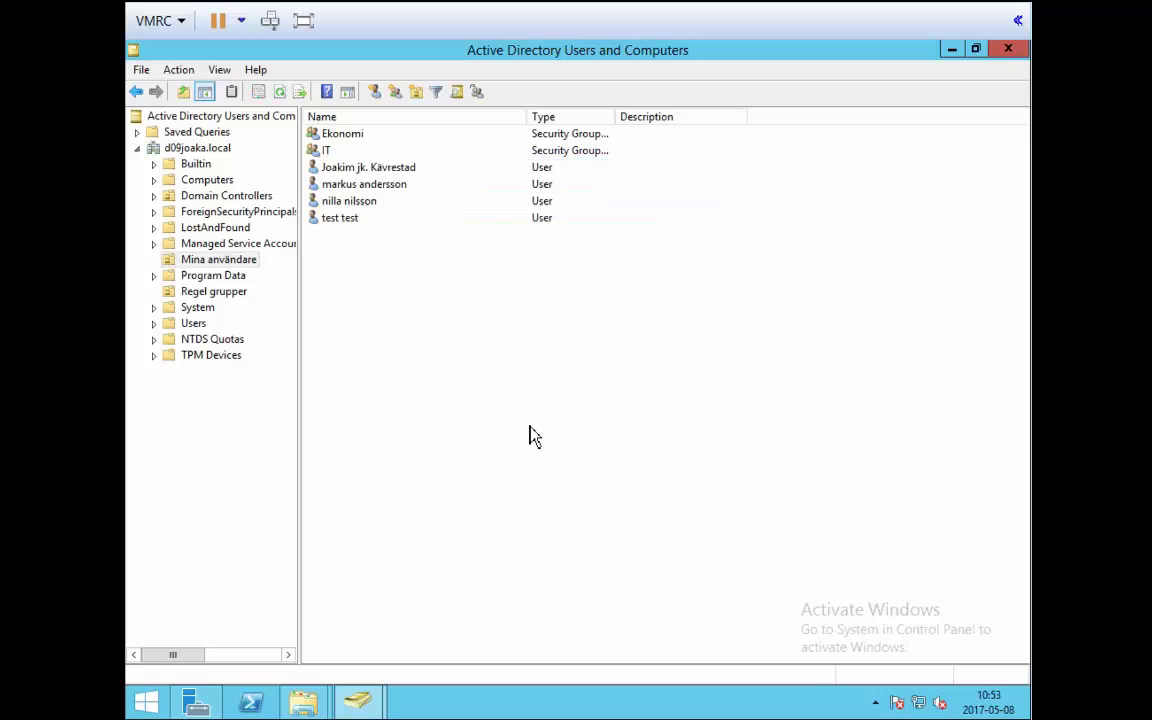
click(352, 168)
right_click(352, 168)
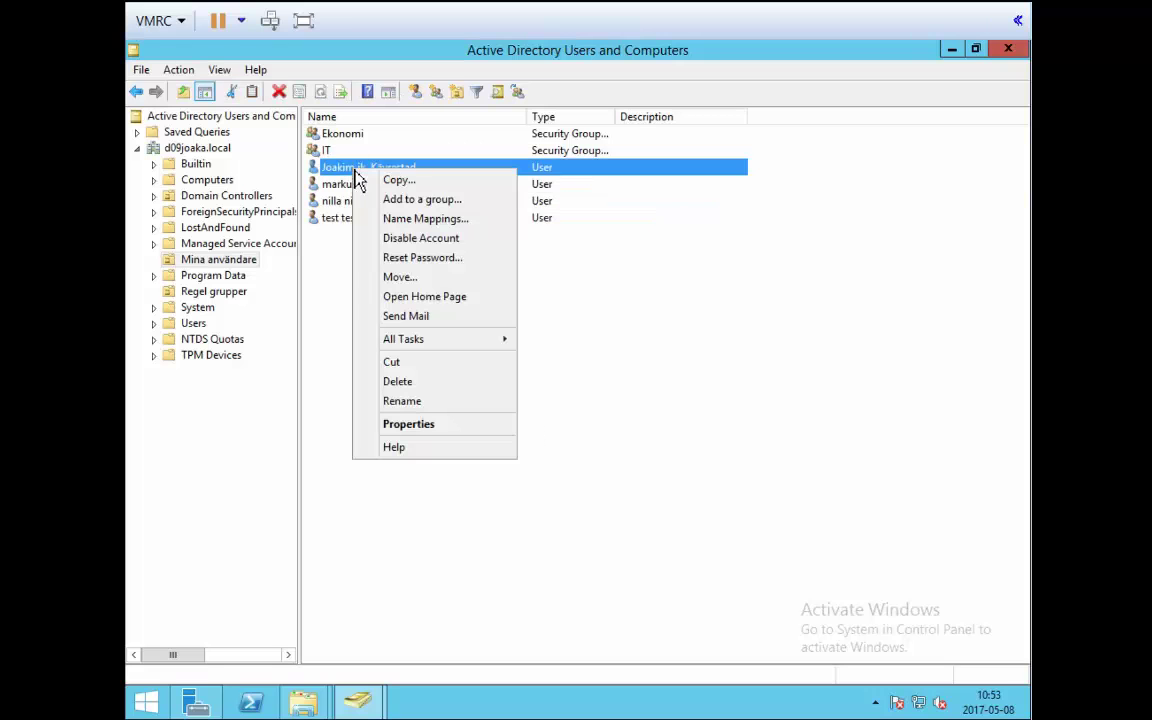
click(432, 431)
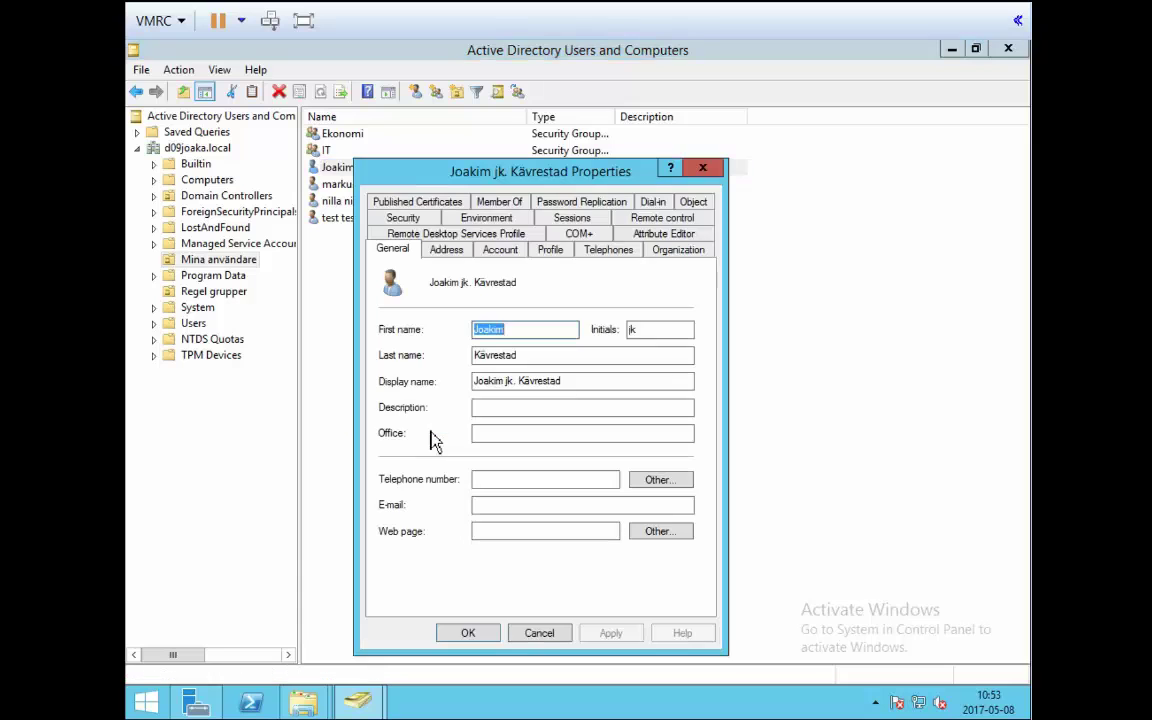
click(550, 250)
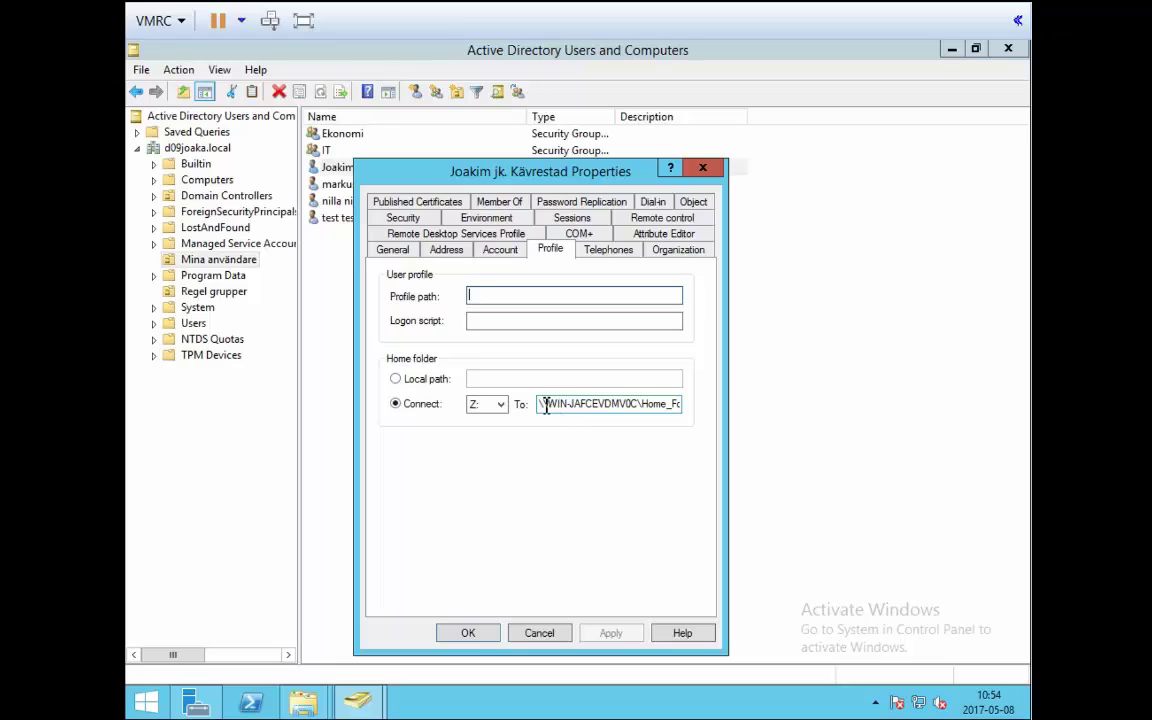
drag(545, 404, 680, 404)
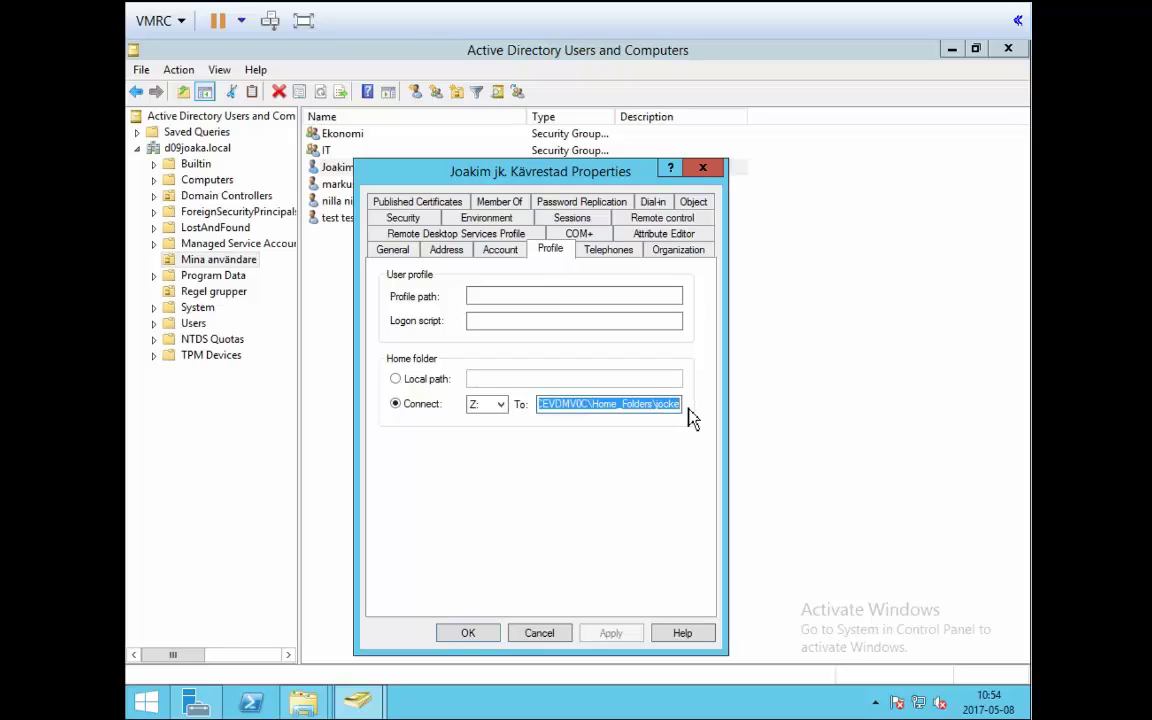
click(703, 168)
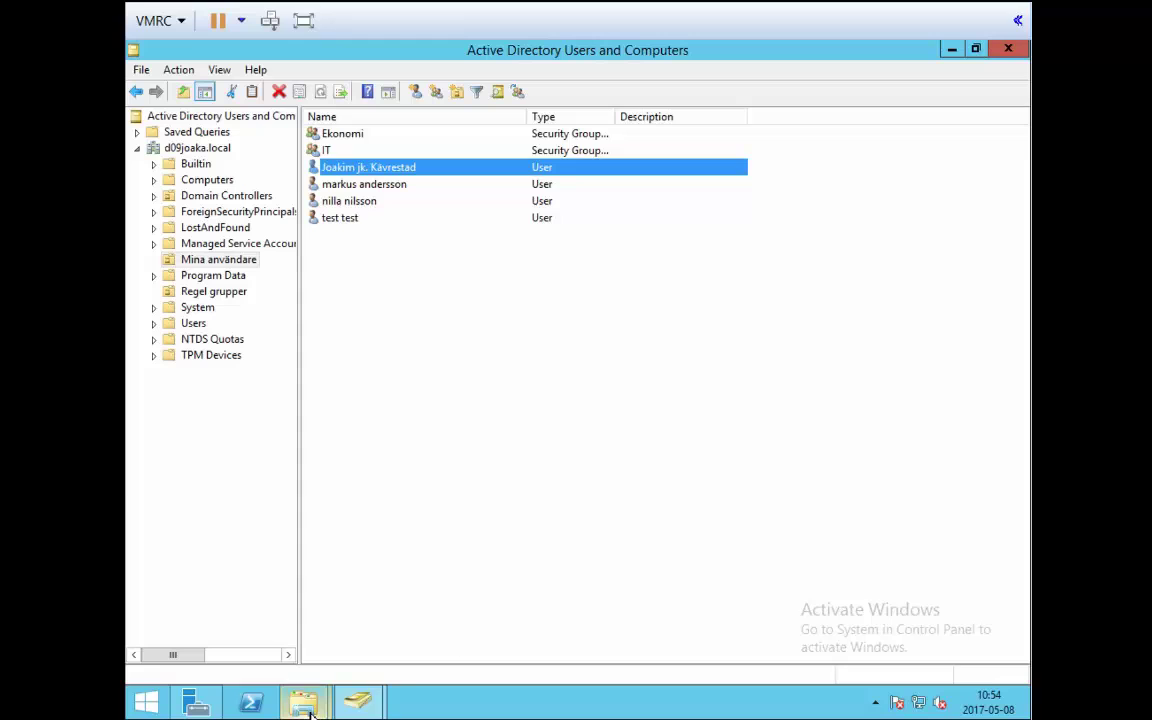
mouse_move(309, 712)
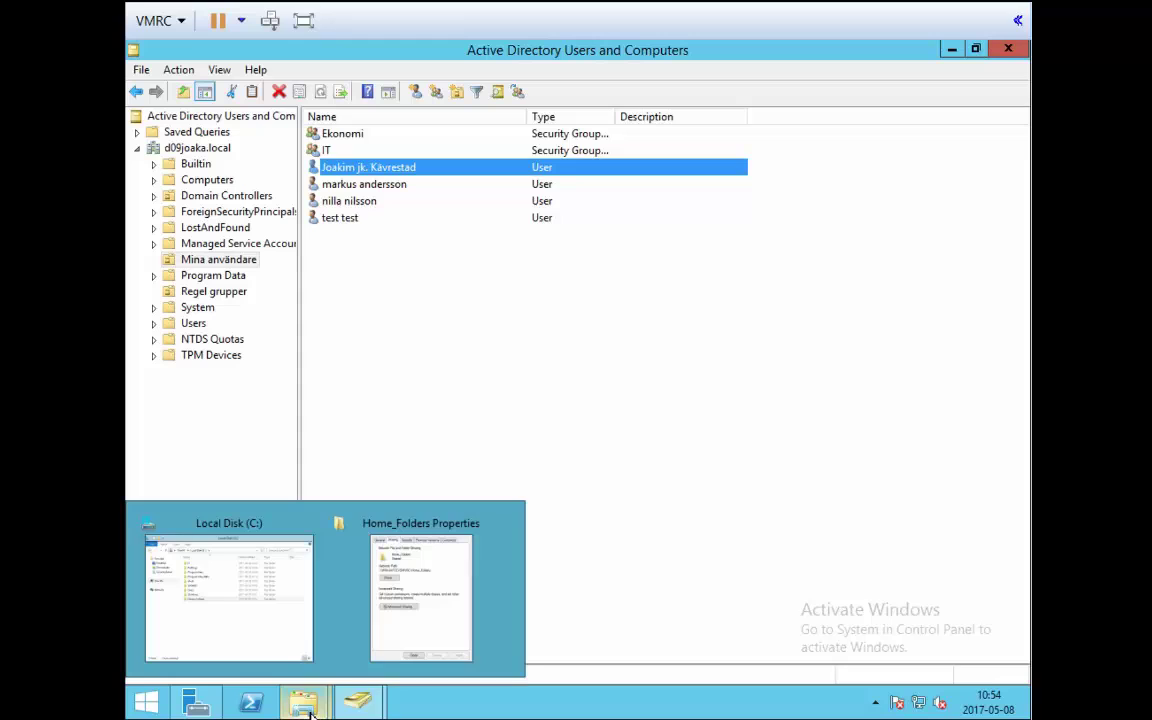
Open C:\Home_Folders on the server to see the four new per-user folders.
click(297, 652)
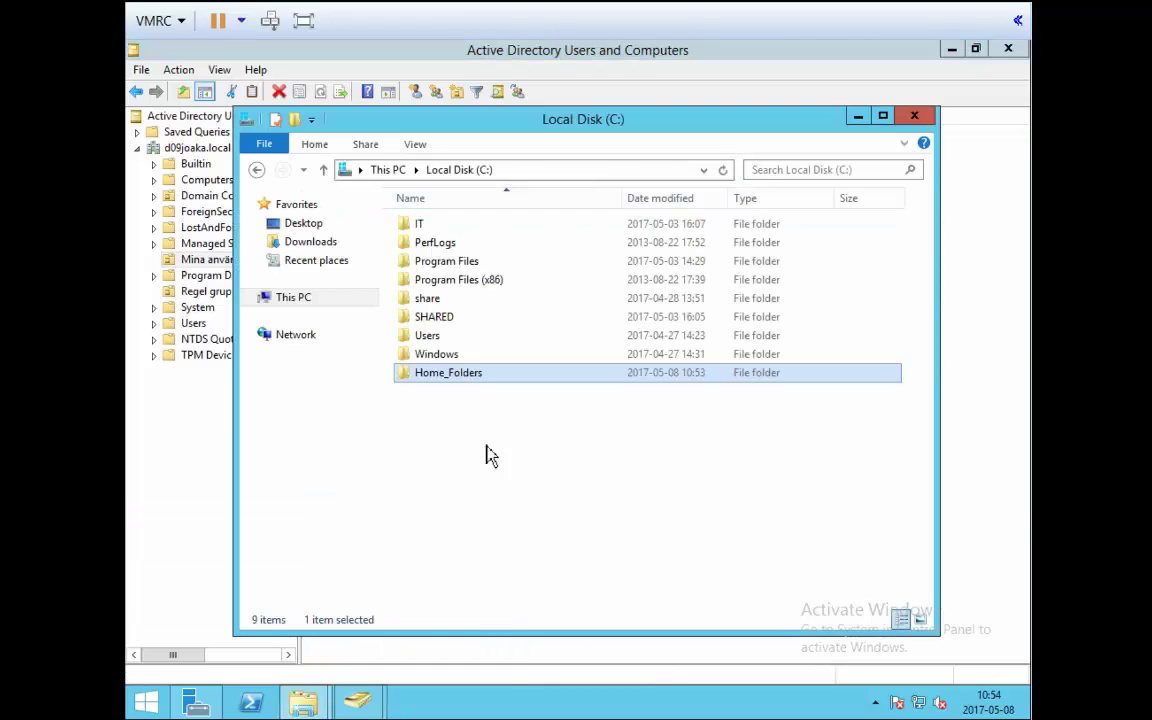
double_click(458, 380)
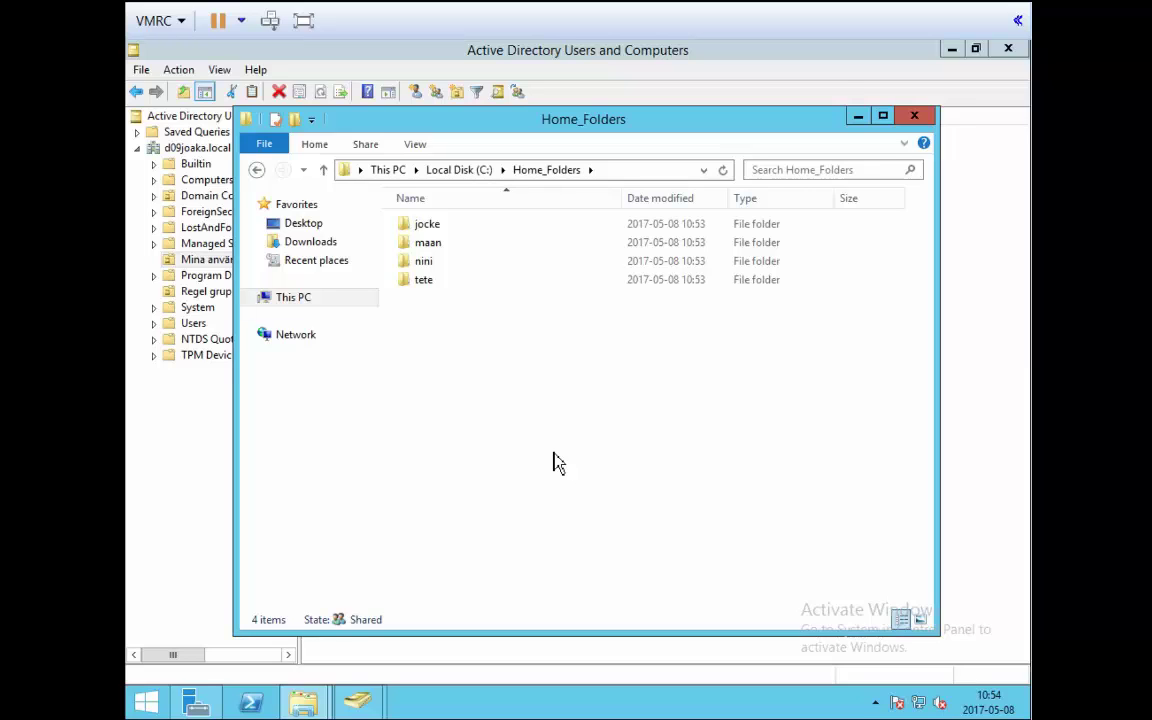
mouse_move(196, 703)
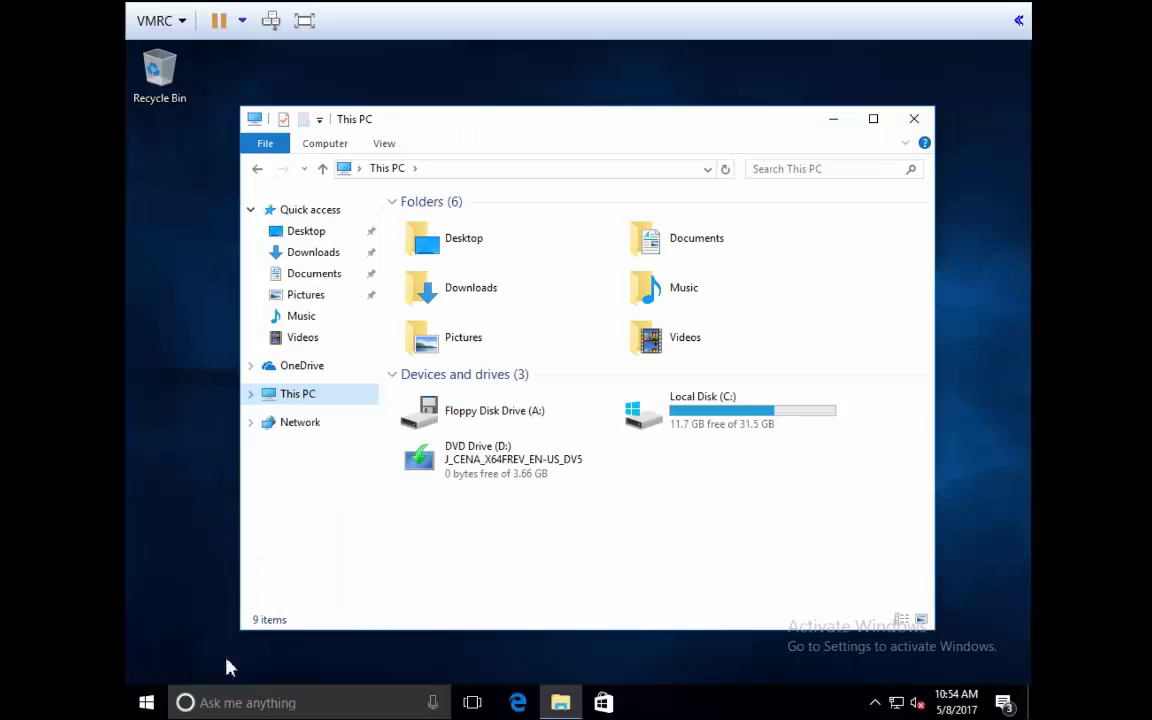
Sign out of the client and sign back in as the domain user with its password.
click(147, 703)
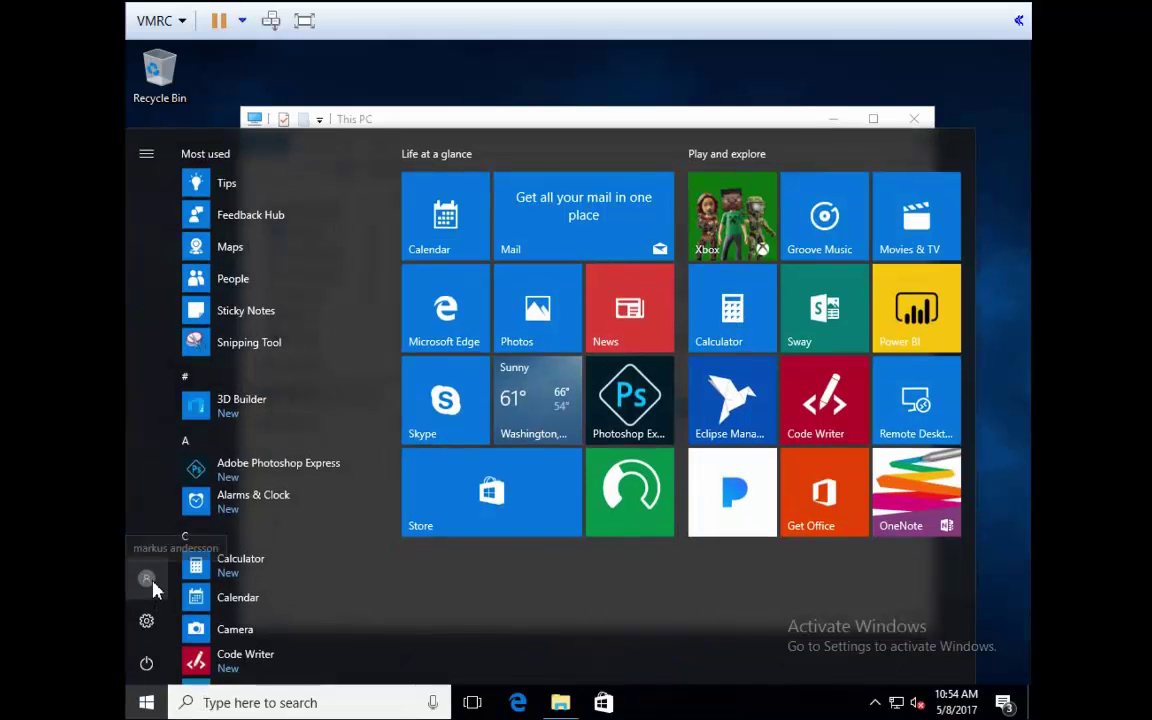
click(152, 588)
key(Escape)
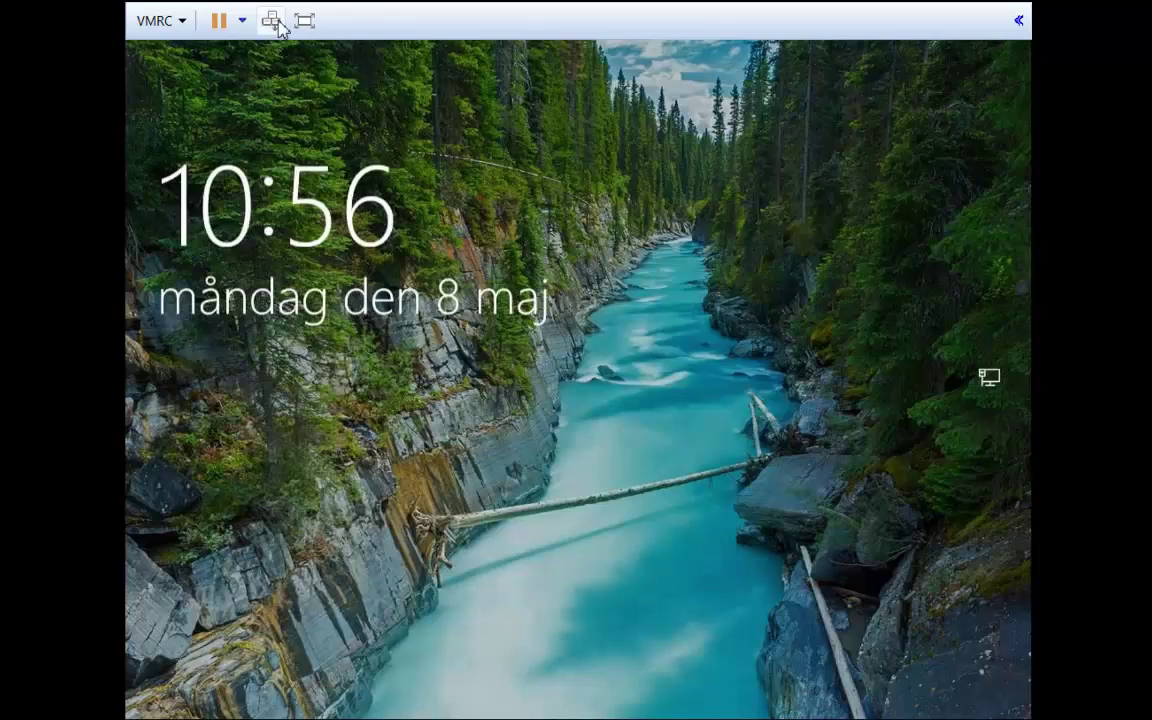
click(272, 20)
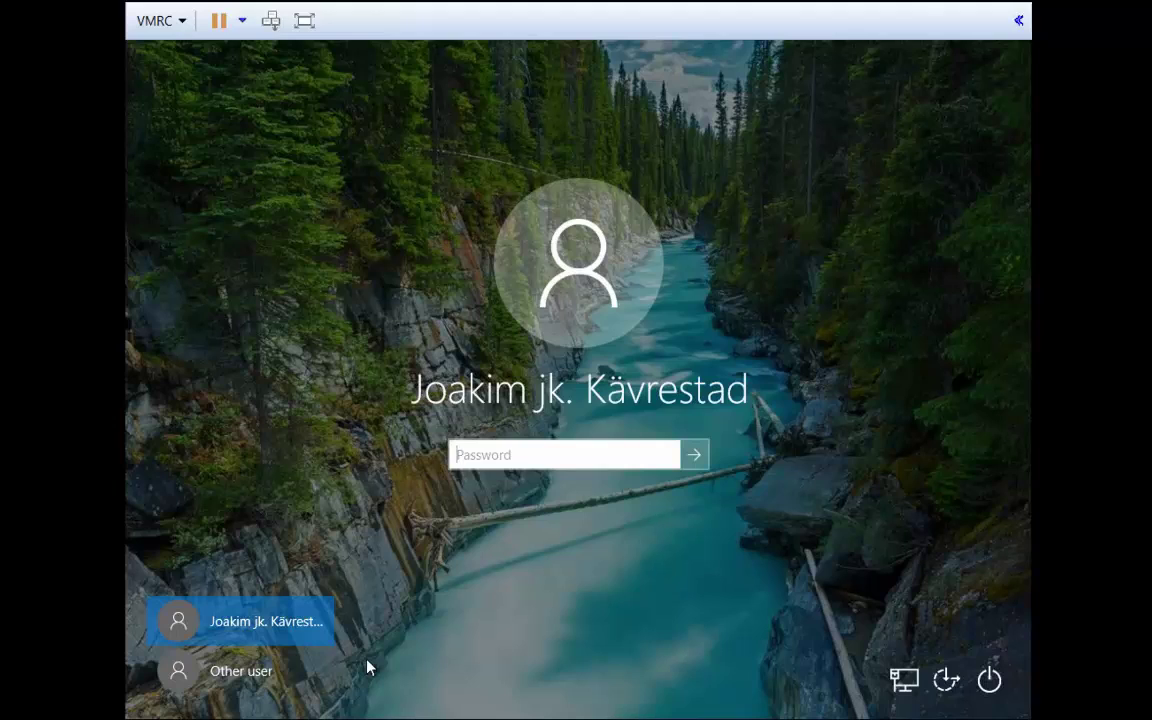
text(•••••)
key(Return)
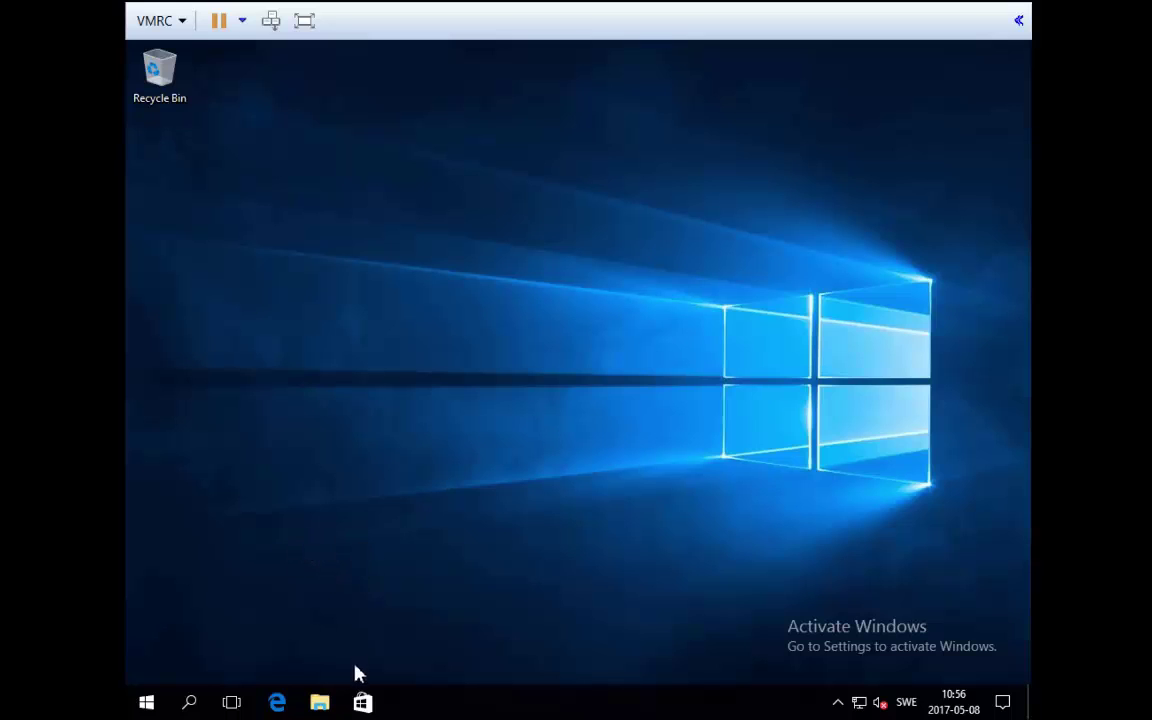
From This PC, open the mapped Z: drive and create a text document named hejsan.
click(322, 704)
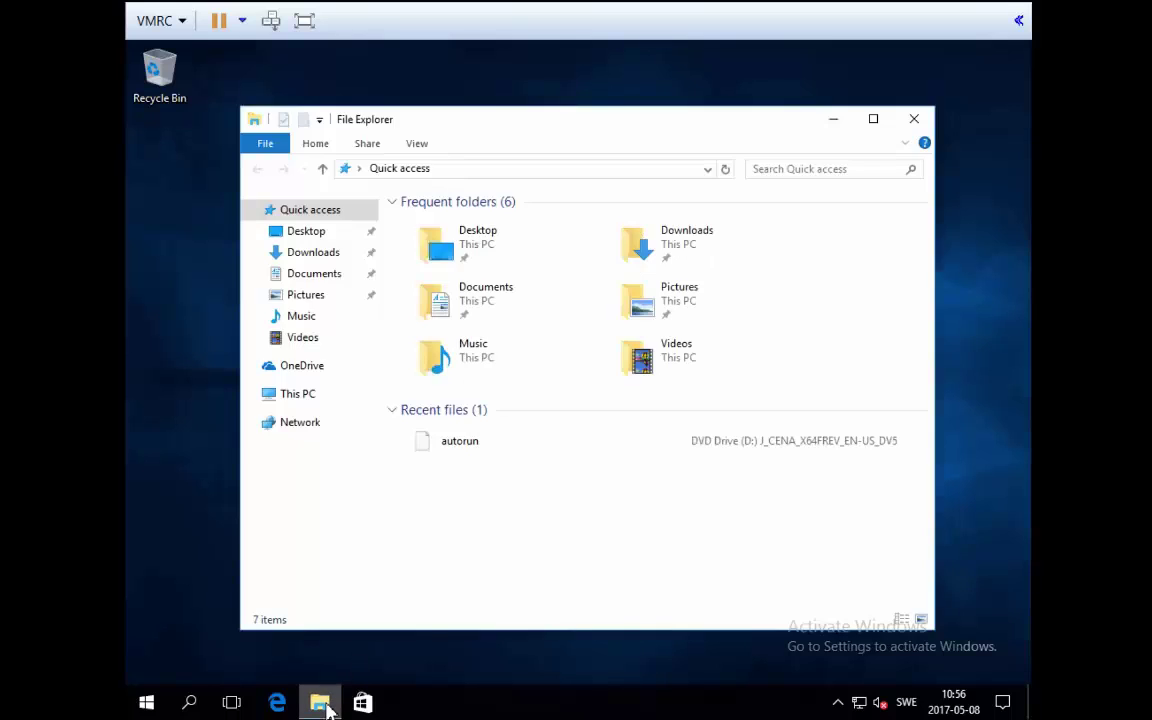
click(303, 400)
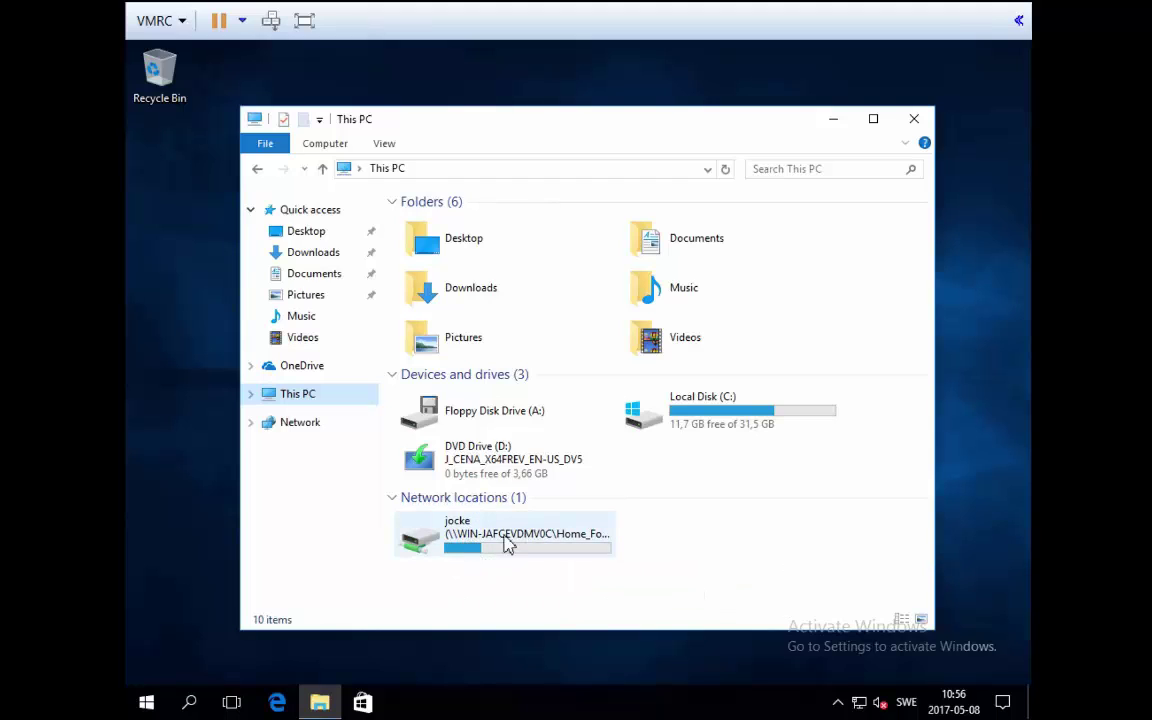
double_click(507, 543)
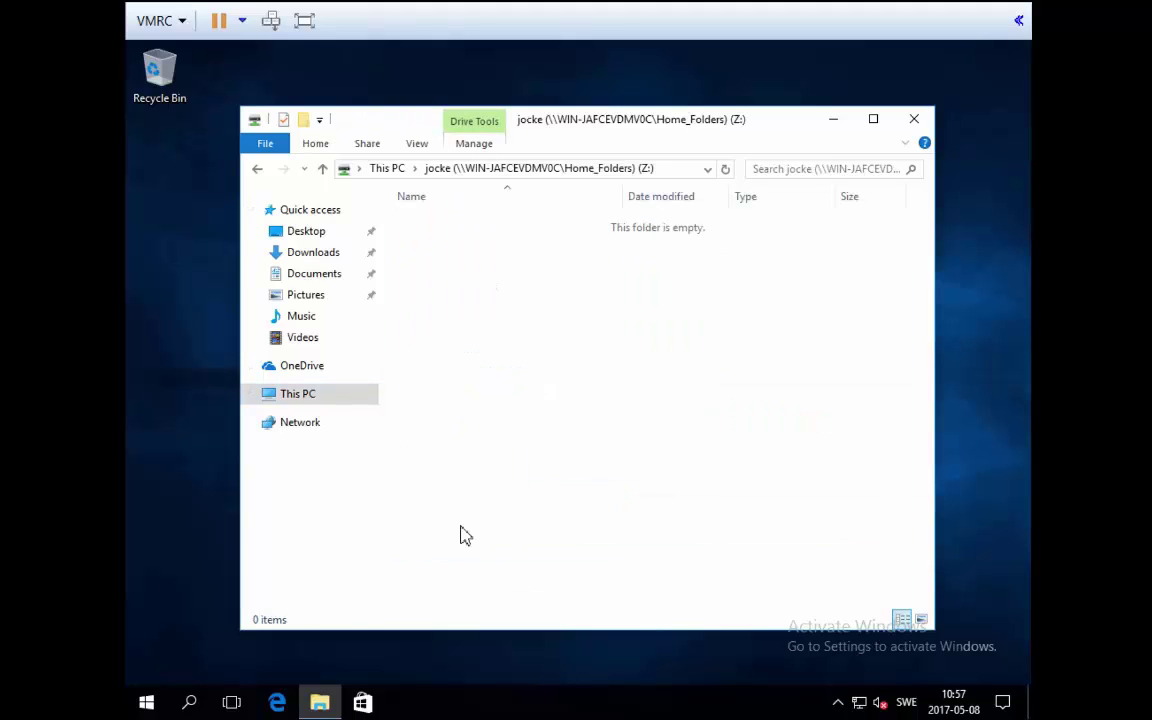
right_click(453, 265)
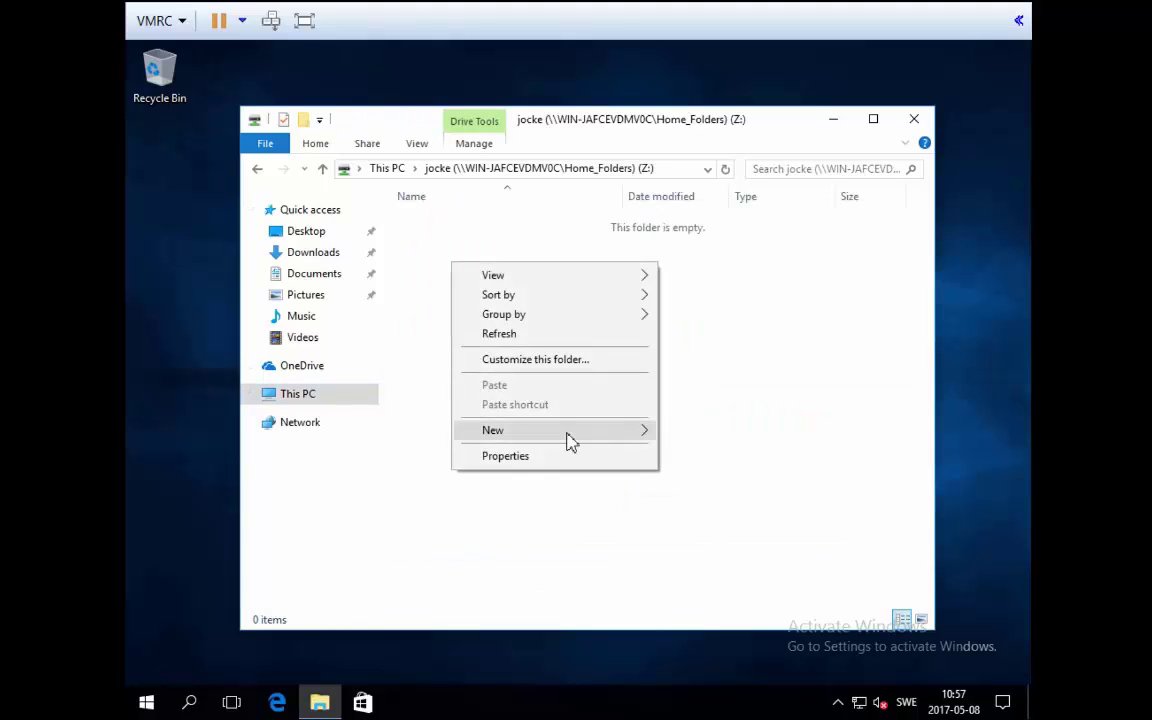
mouse_move(587, 443)
click(793, 537)
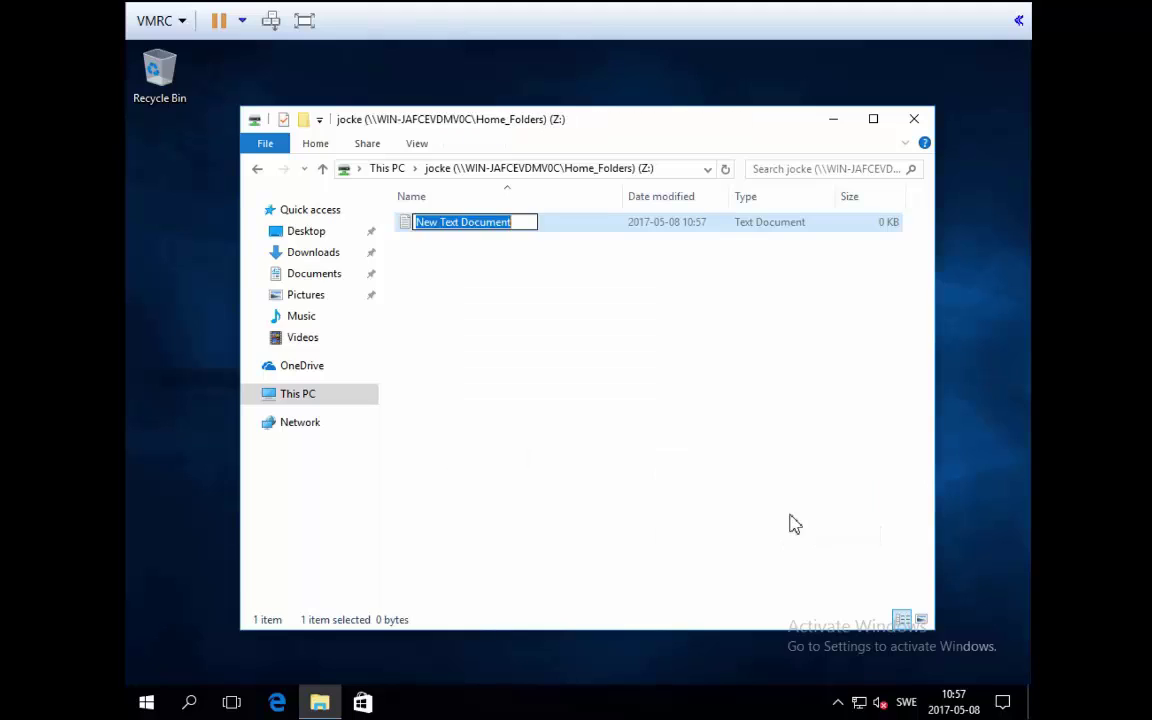
text(hejsan)
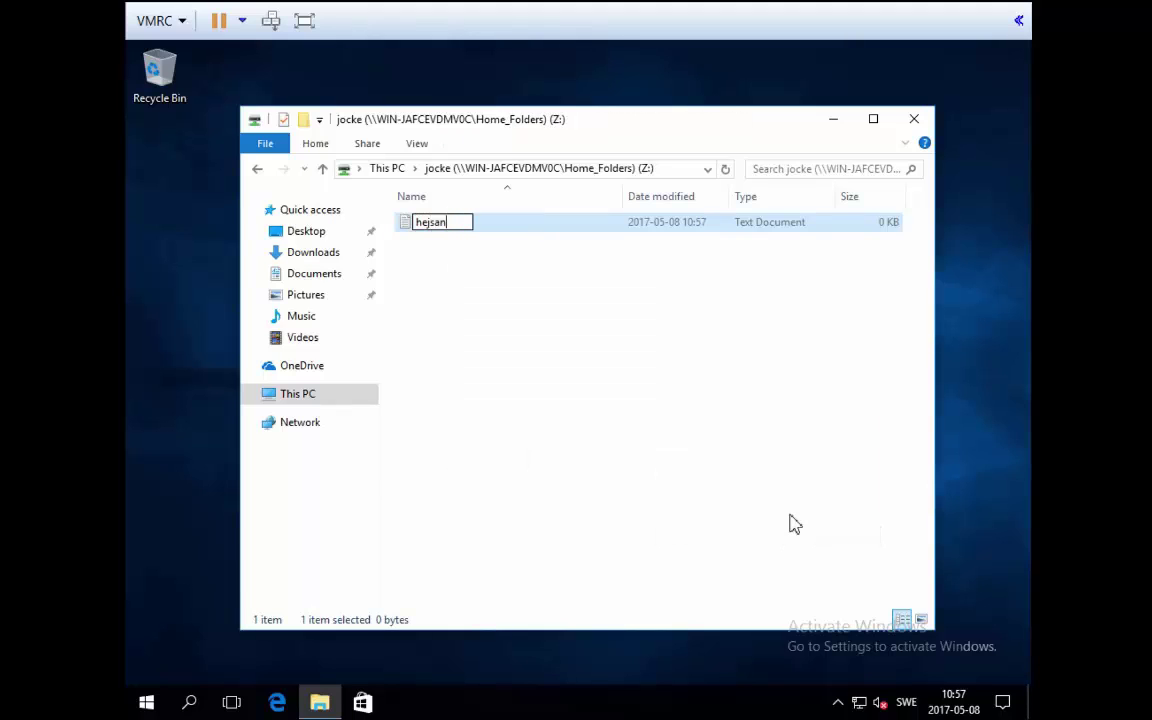
key(Return)
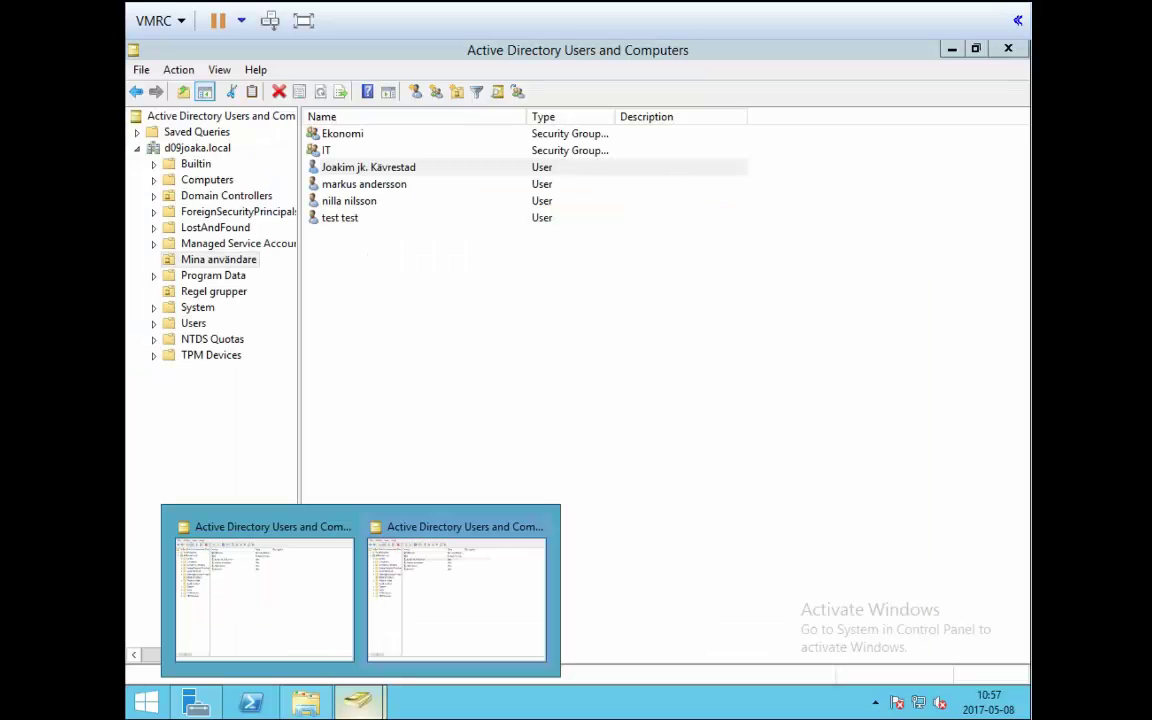
Confirm hejsan is in the user's C:\Home_Folders folder on the server, then return the client to This PC.
right_click(312, 704)
click(298, 620)
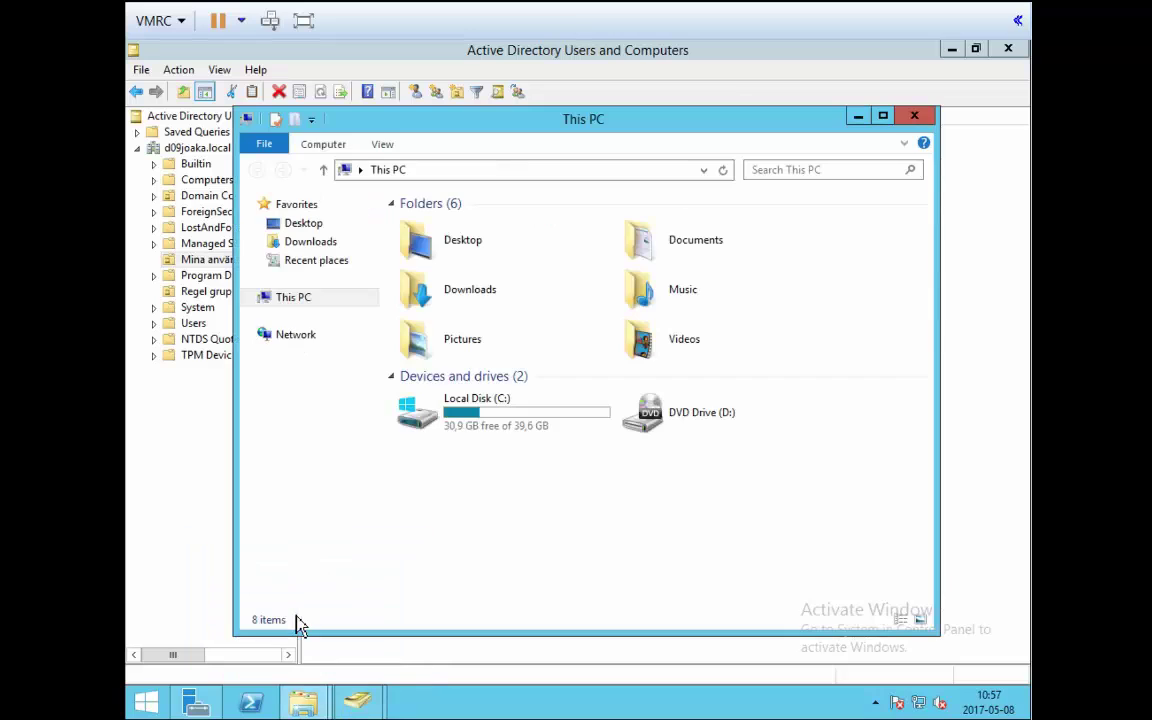
double_click(481, 423)
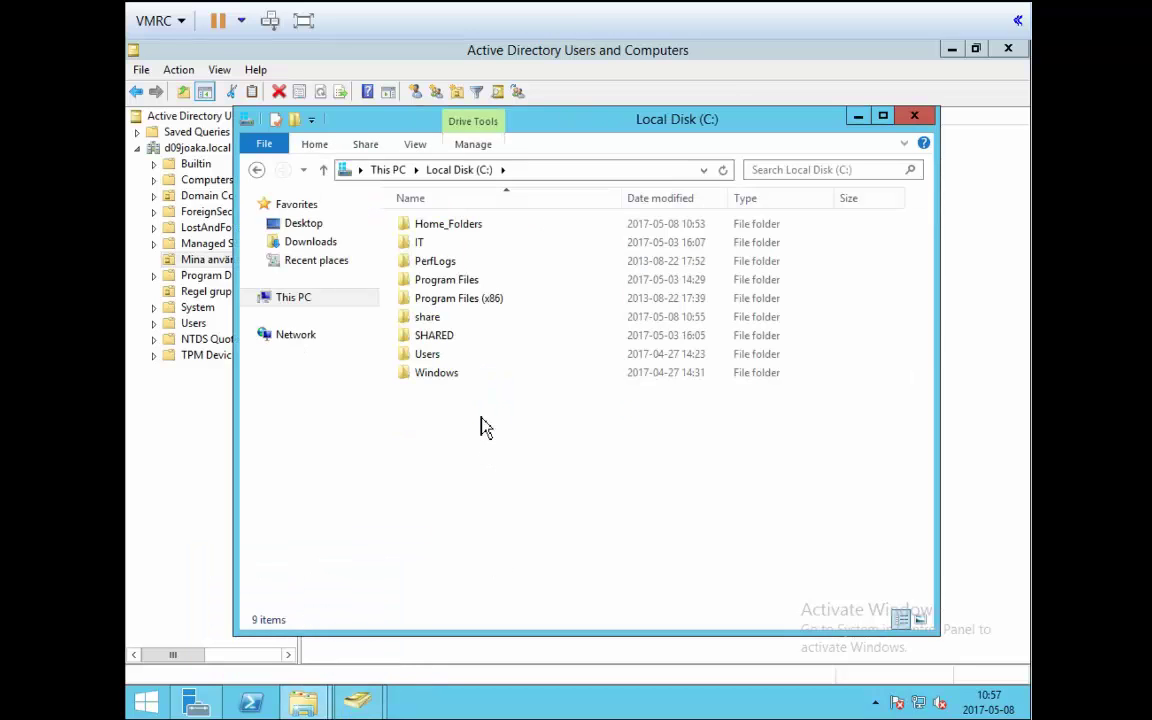
double_click(460, 226)
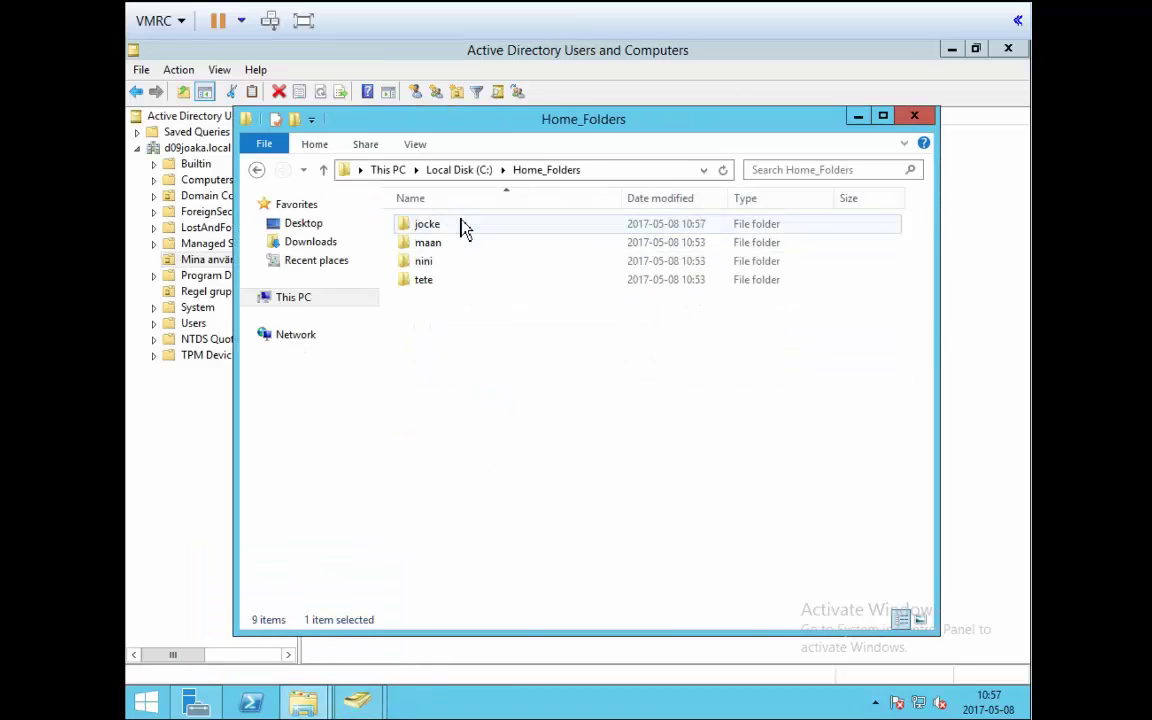
double_click(458, 228)
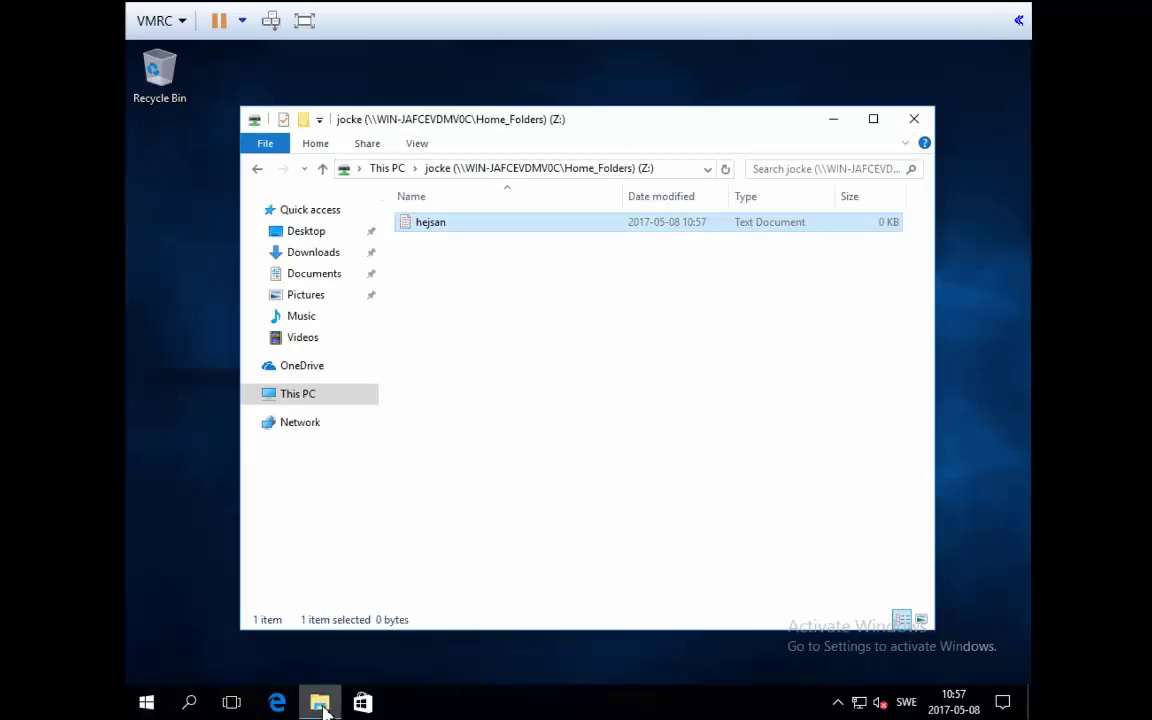
click(257, 168)
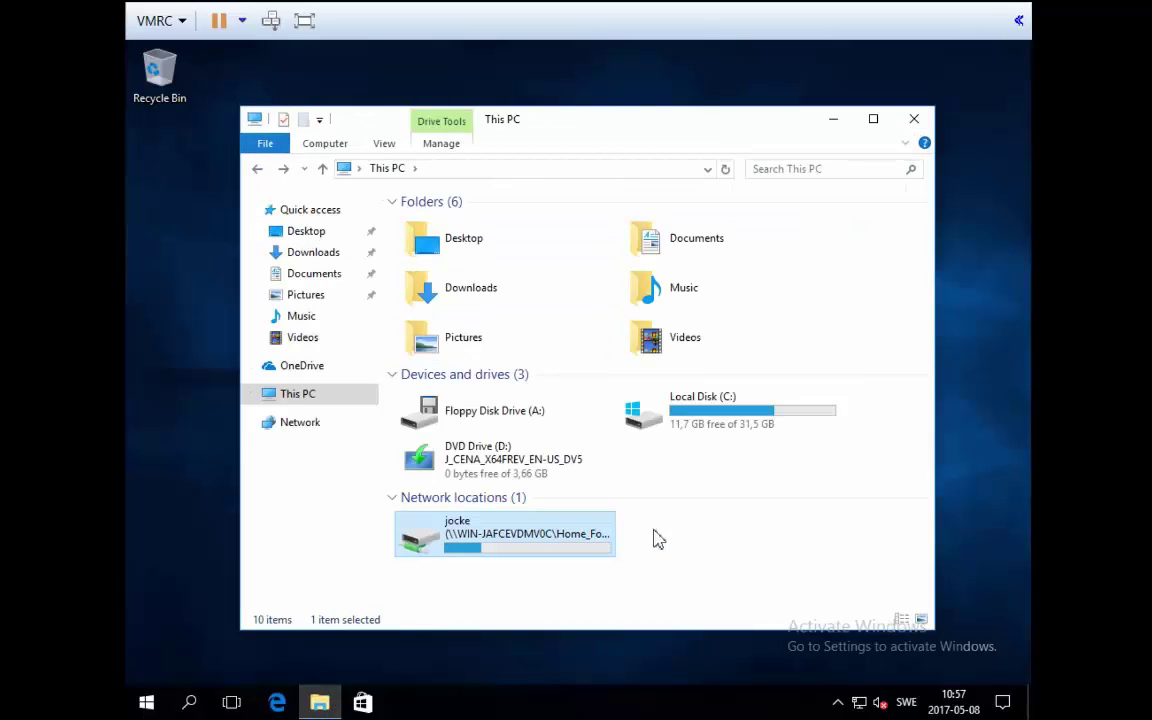